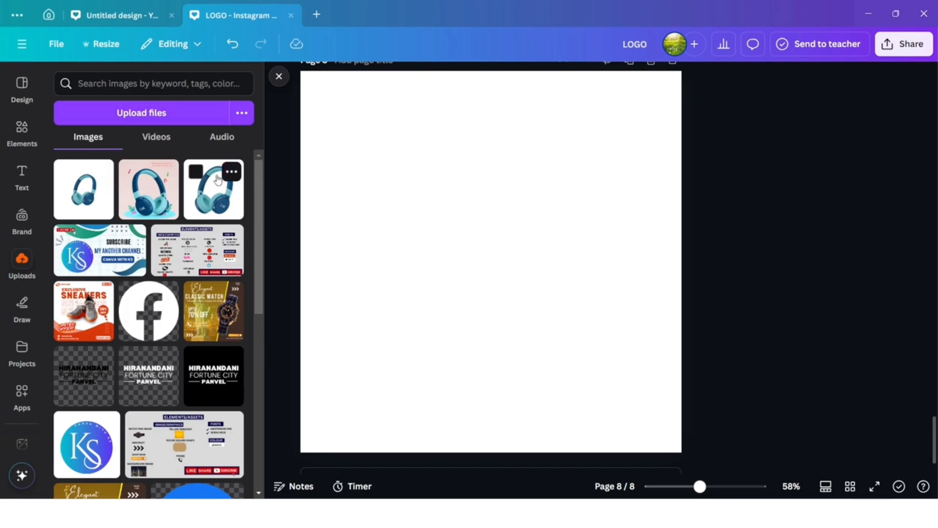
Add the uploaded blue boAt headphone image with the plain white background to page 8 and remove its background
{"action": "left_click", "coordinate": [213, 191]}
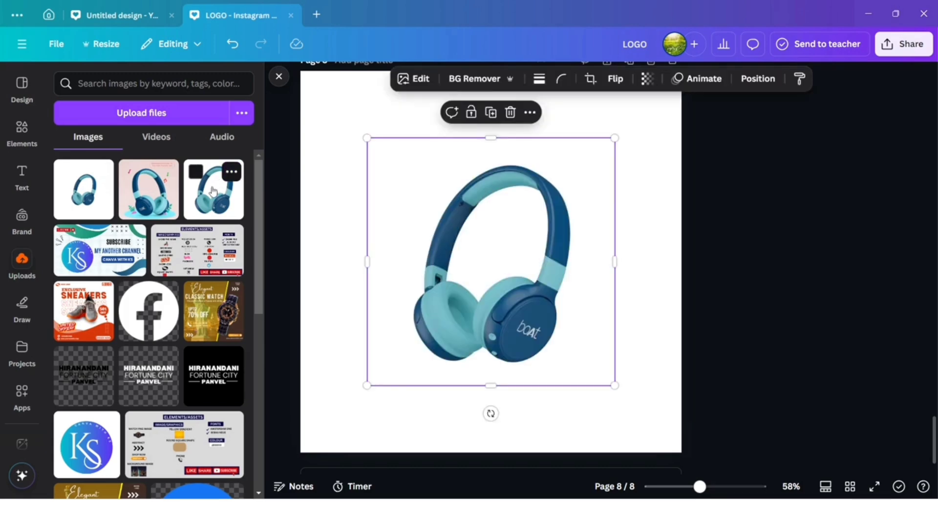
{"action": "left_click", "coordinate": [480, 78]}
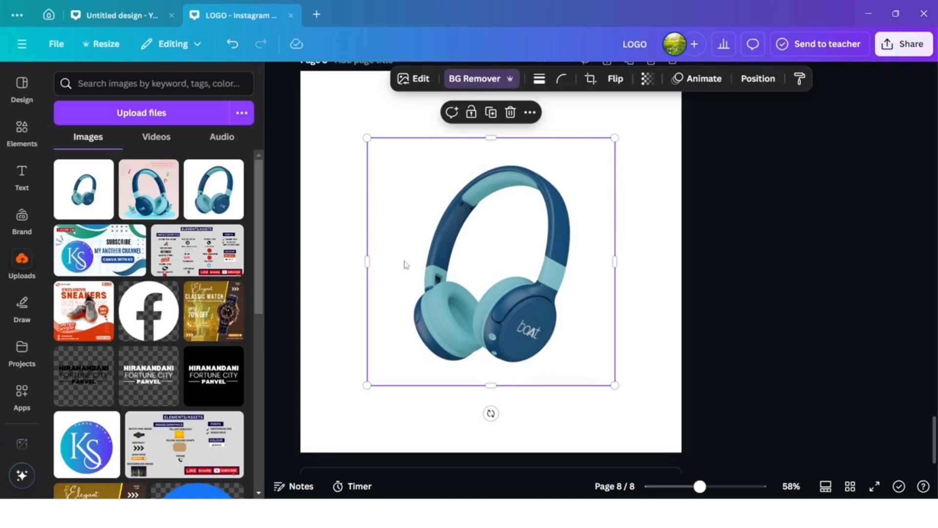
Crop all four sides of the headphone image so its frame fits closely around the headphones
{"action": "left_click_drag", "start_coordinate": [367, 264], "coordinate": [405, 264]}
{"action": "left_click_drag", "start_coordinate": [616, 260], "coordinate": [586, 261]}
{"action": "left_click_drag", "start_coordinate": [498, 140], "coordinate": [495, 160]}
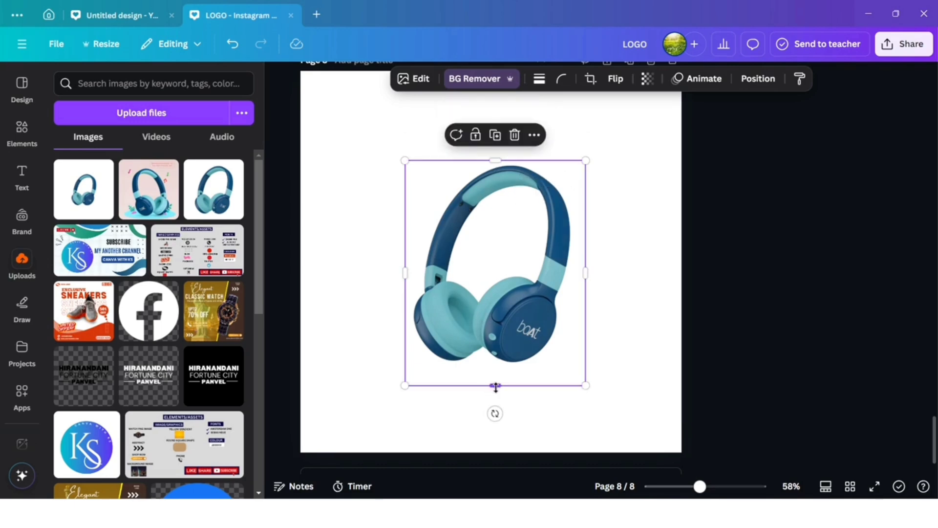
{"action": "left_click_drag", "start_coordinate": [495, 386], "coordinate": [496, 371]}
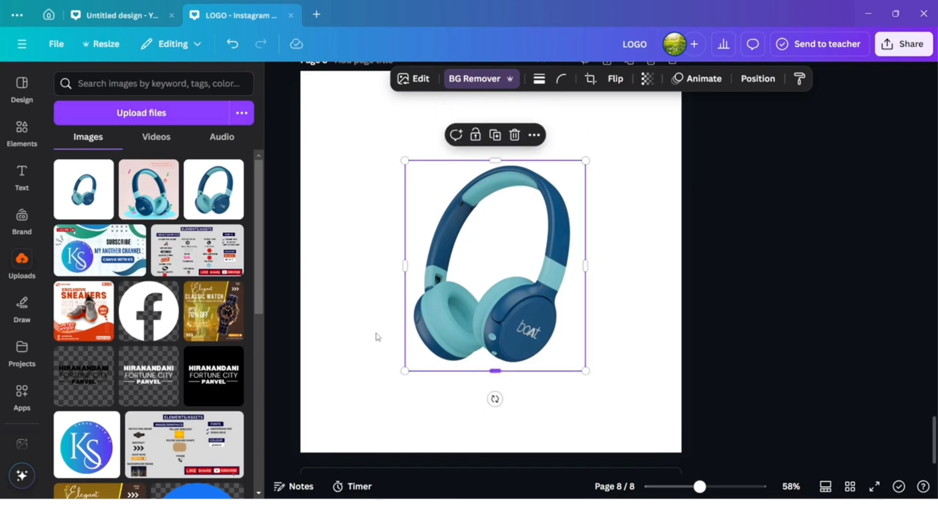
Search the design elements for "ripped paper"
{"action": "left_click", "coordinate": [20, 132]}
{"action": "left_click", "coordinate": [132, 84]}
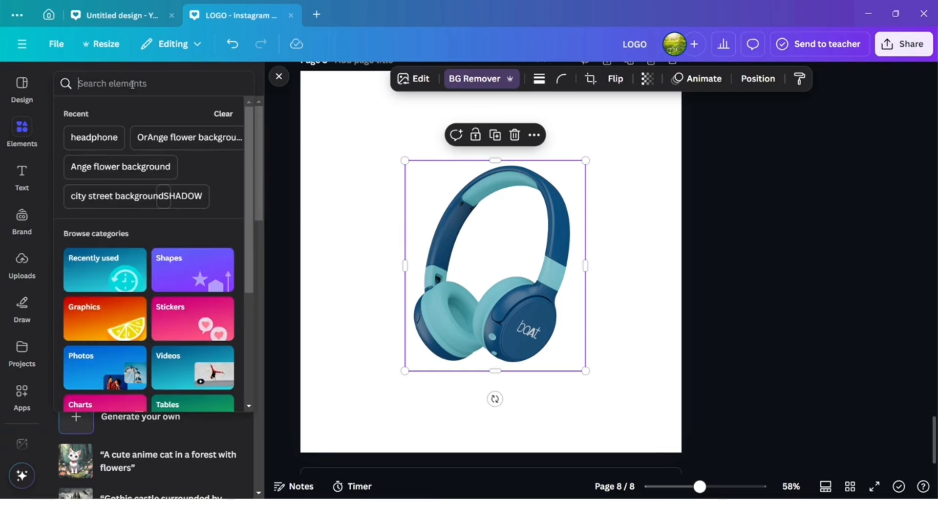
{"action": "type", "text": "rippe"}
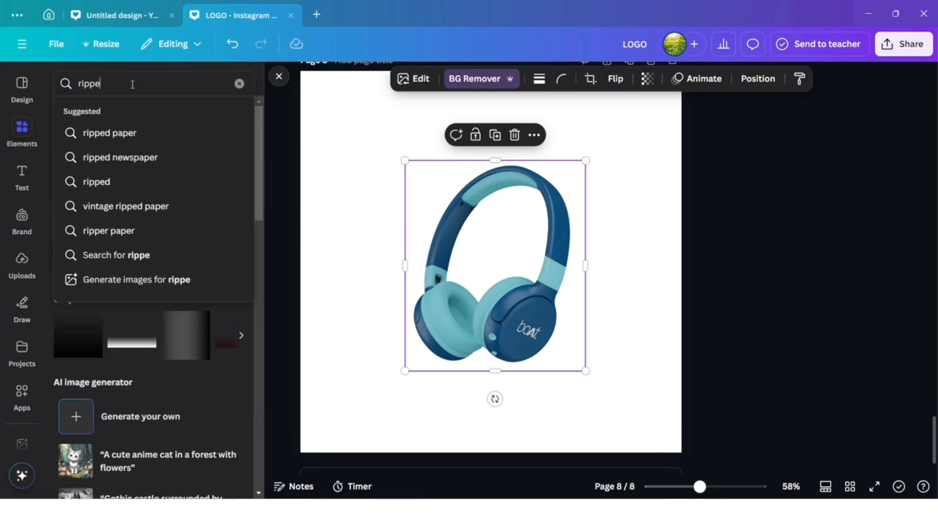
{"action": "type", "text": "d paper"}
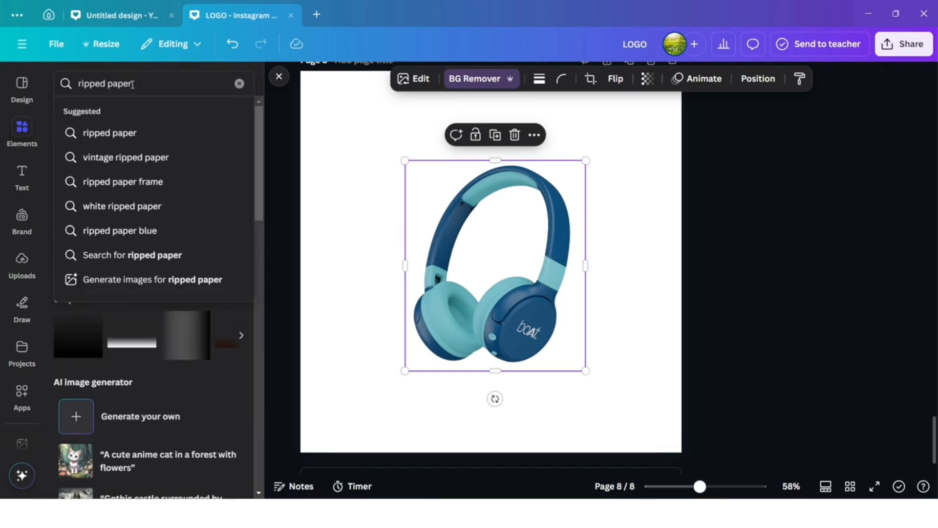
{"action": "key", "text": "Return"}
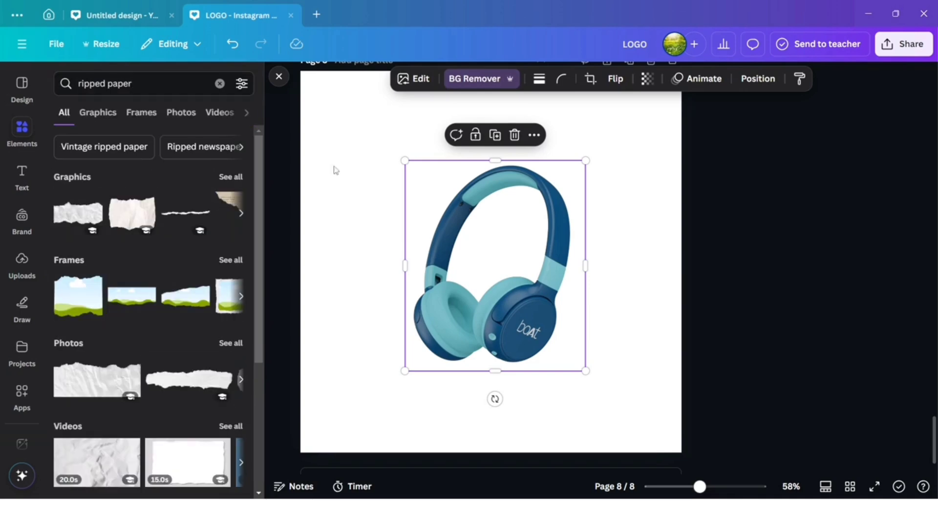
{"action": "left_click", "coordinate": [554, 453]}
Search the elements for "white texture background" and add the crumpled white paper photo to the page
{"action": "left_click", "coordinate": [220, 83]}
{"action": "type", "text": "white"}
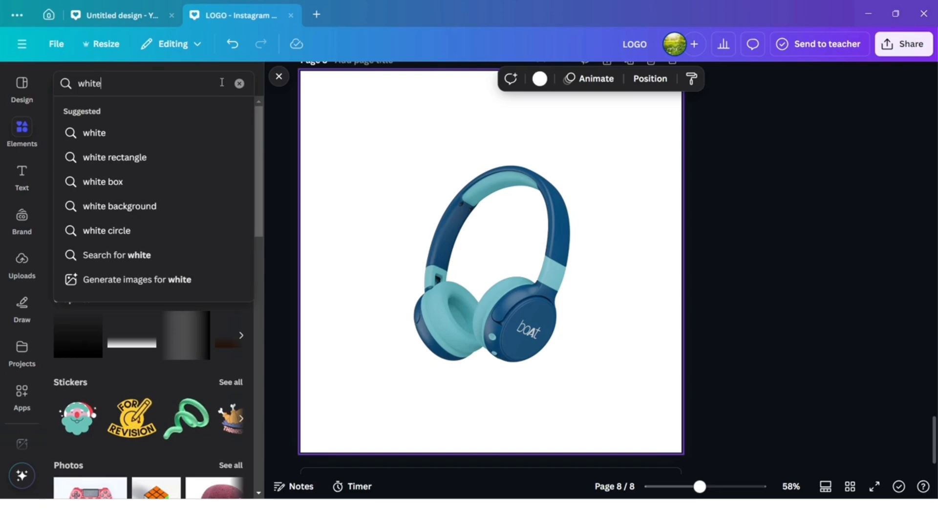
{"action": "type", "text": " texture"}
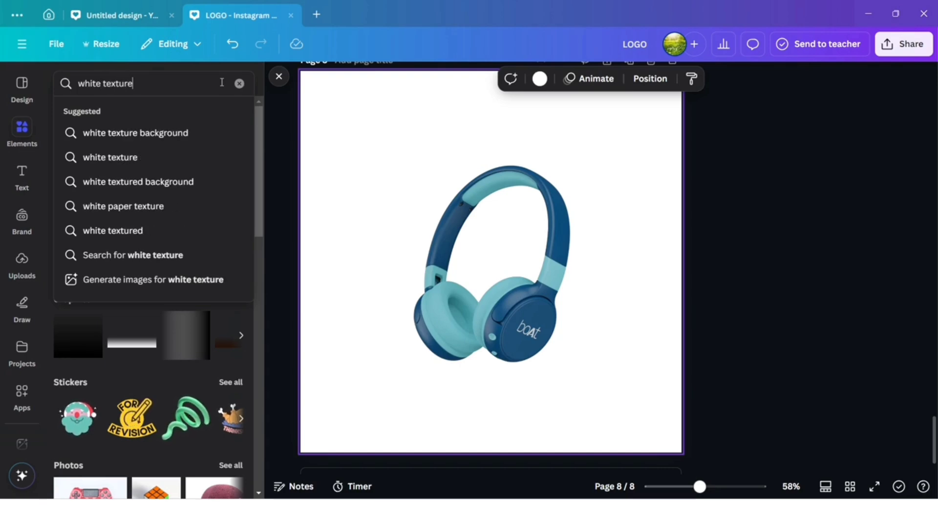
{"action": "left_click", "coordinate": [181, 133]}
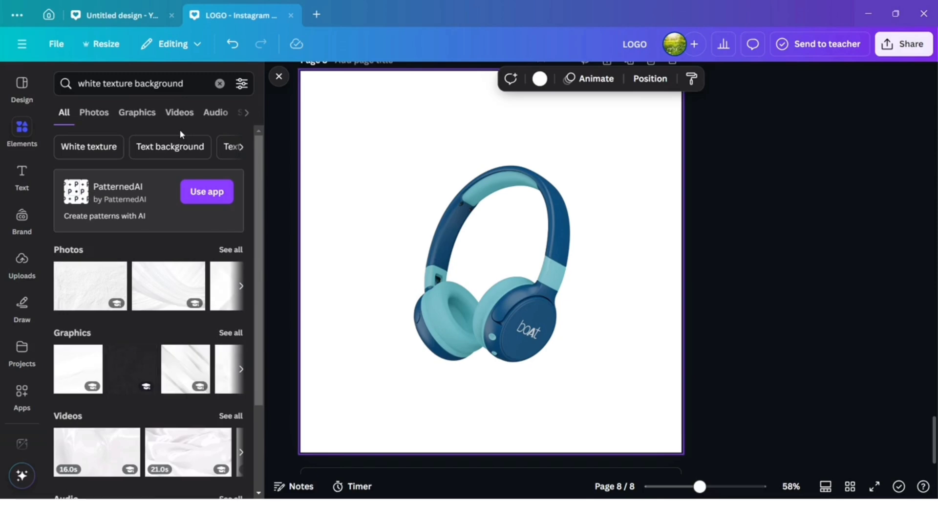
{"action": "left_click", "coordinate": [227, 250]}
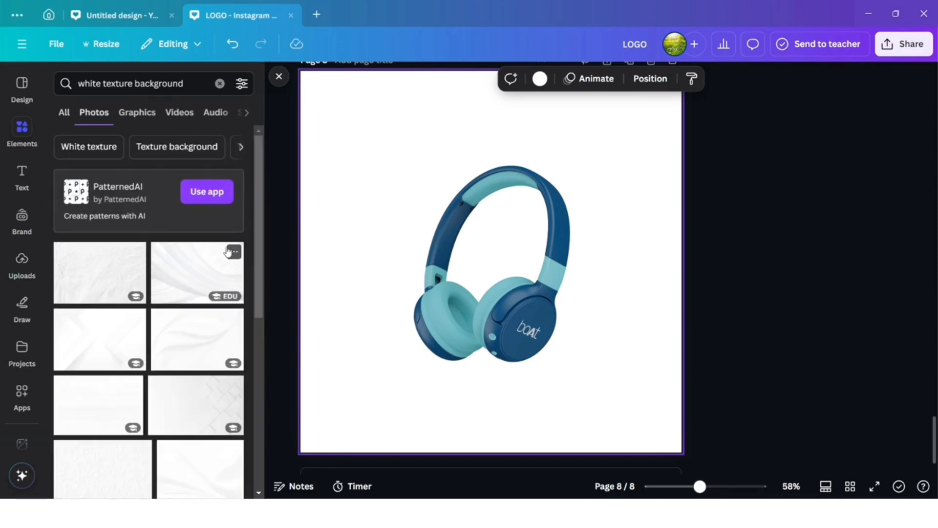
{"action": "left_click", "coordinate": [90, 266]}
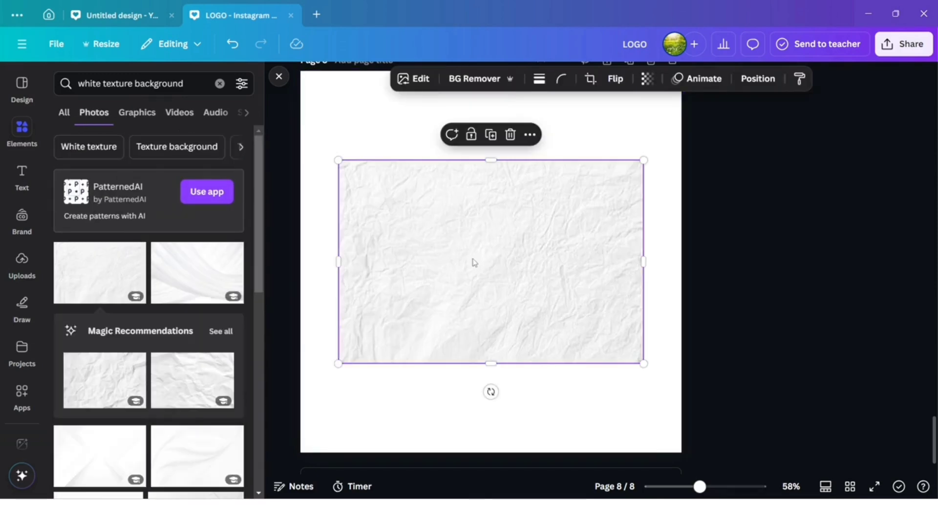
Resize the crumpled paper photo to cover the whole 1080 × 1080 px page and send it behind the headphones
{"action": "left_click_drag", "start_coordinate": [474, 264], "coordinate": [434, 168]}
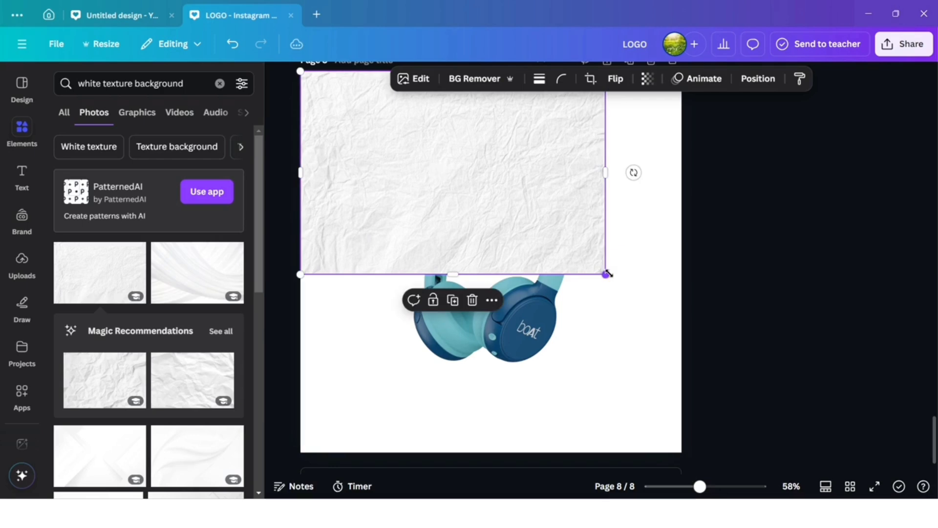
{"action": "left_click_drag", "start_coordinate": [606, 275], "coordinate": [682, 325]}
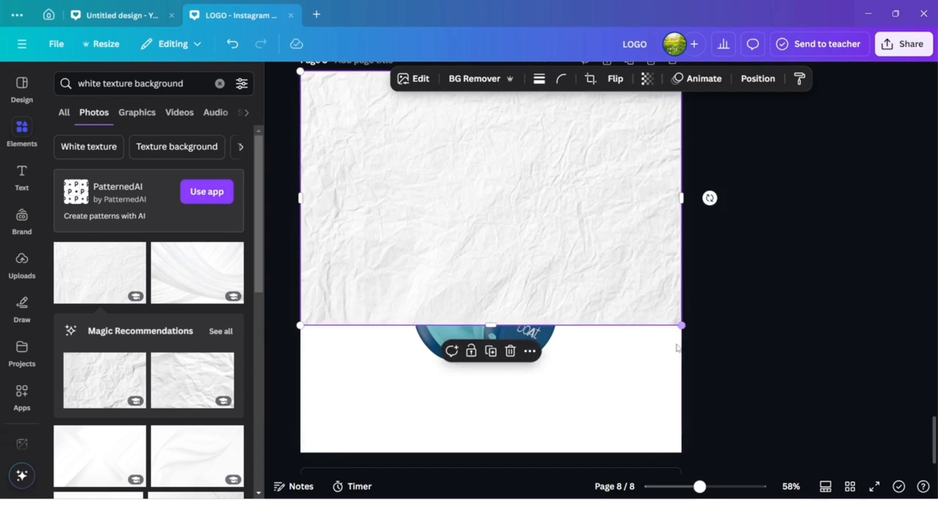
{"action": "left_click_drag", "start_coordinate": [494, 327], "coordinate": [506, 454]}
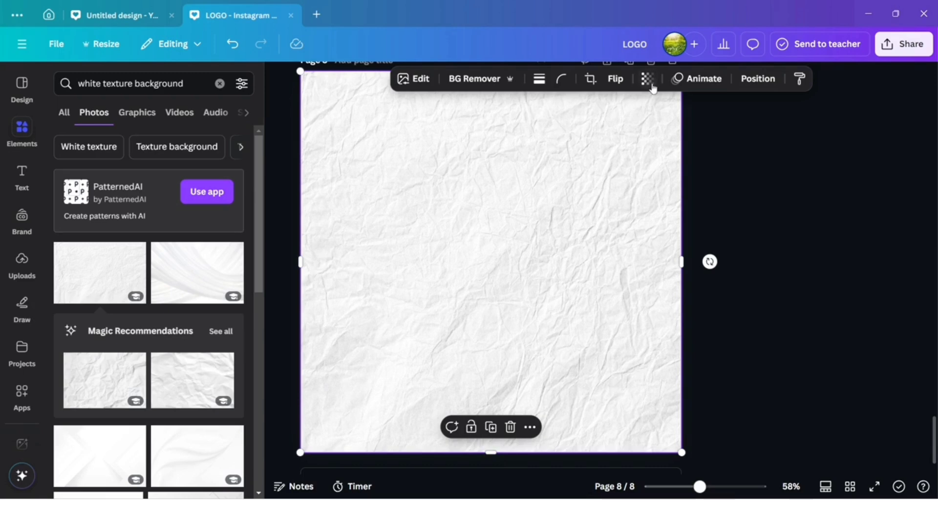
{"action": "left_click", "coordinate": [760, 79]}
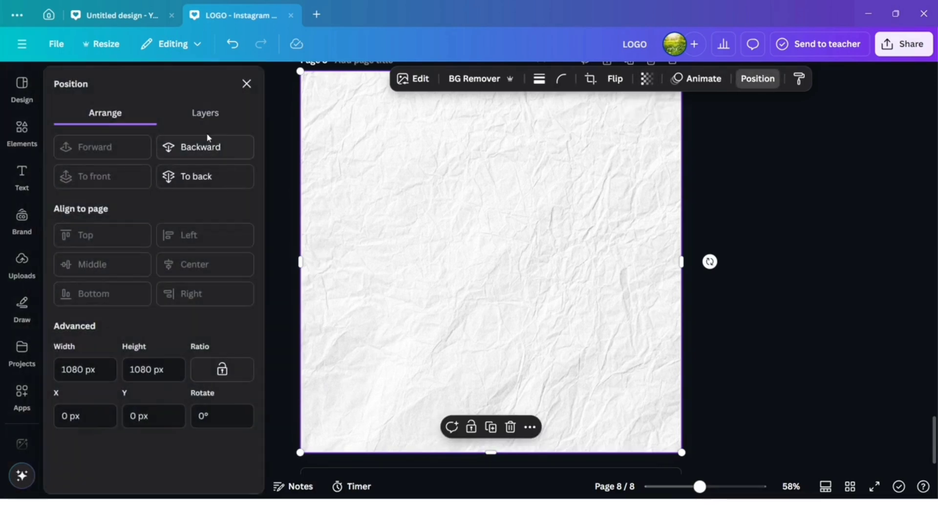
{"action": "left_click", "coordinate": [203, 150]}
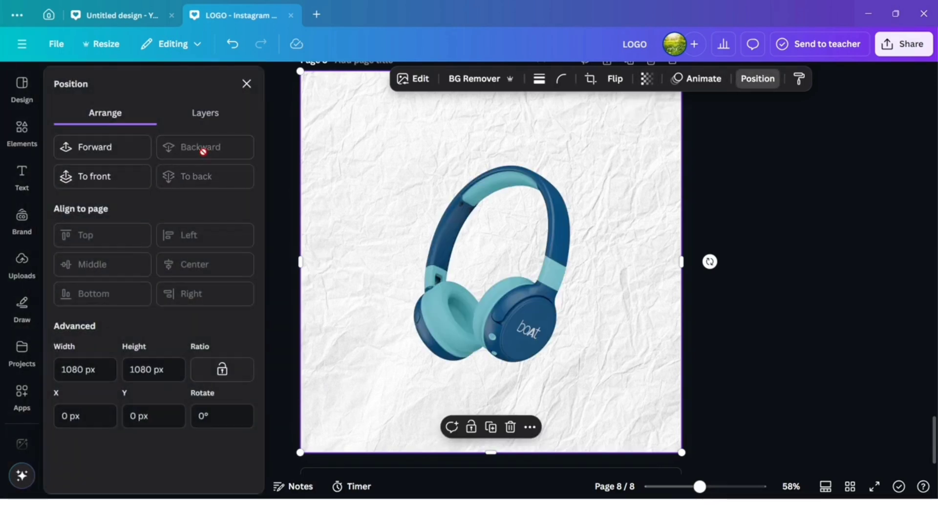
Search the elements for "ripped paper" graphics and add the white corner piece with a diagonal torn edge
{"action": "left_click", "coordinate": [22, 128]}
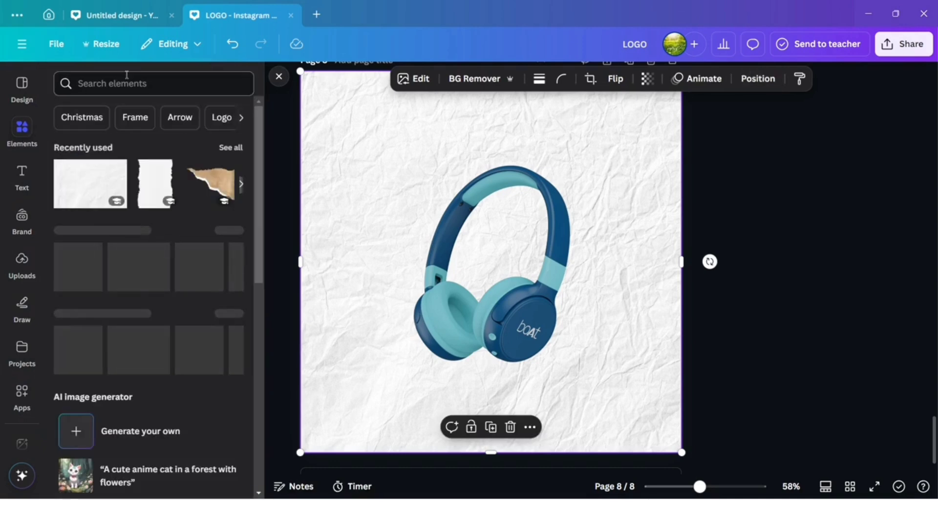
{"action": "left_click", "coordinate": [128, 76]}
{"action": "type", "text": "r"}
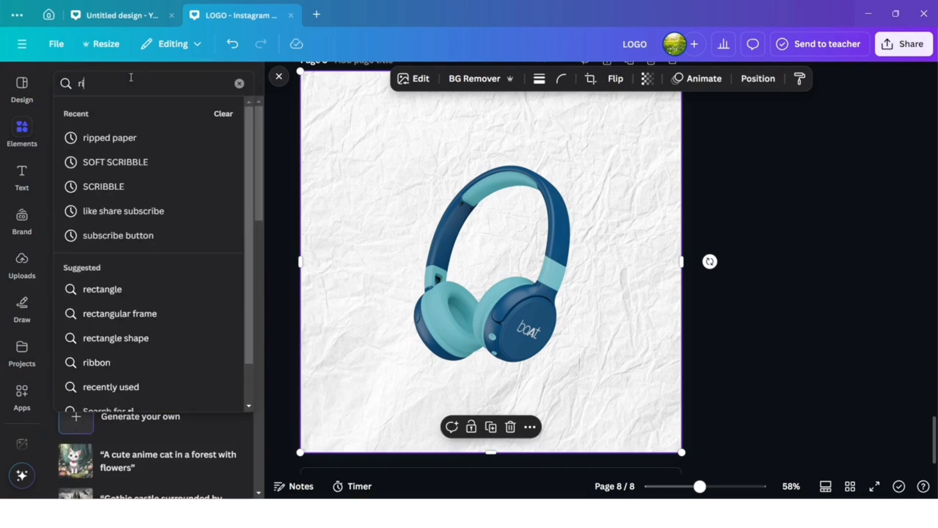
{"action": "type", "text": "ipped"}
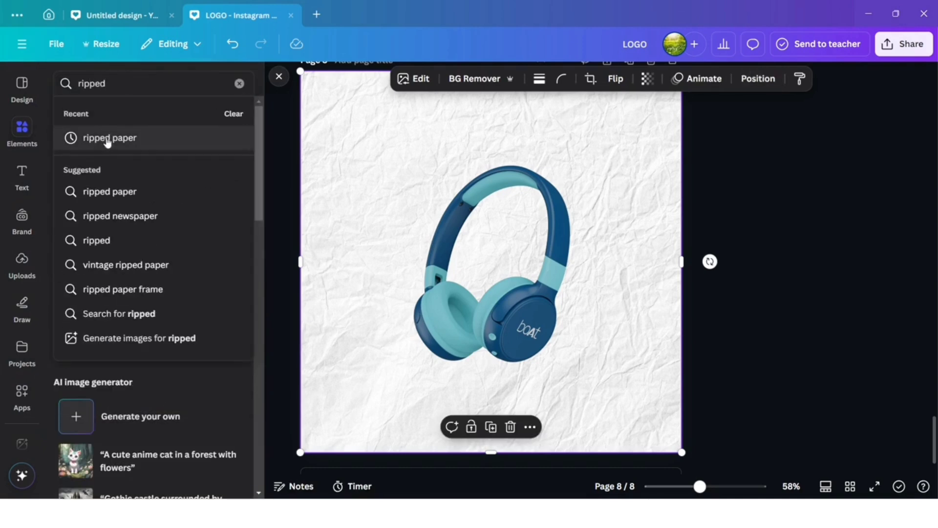
{"action": "left_click", "coordinate": [108, 139]}
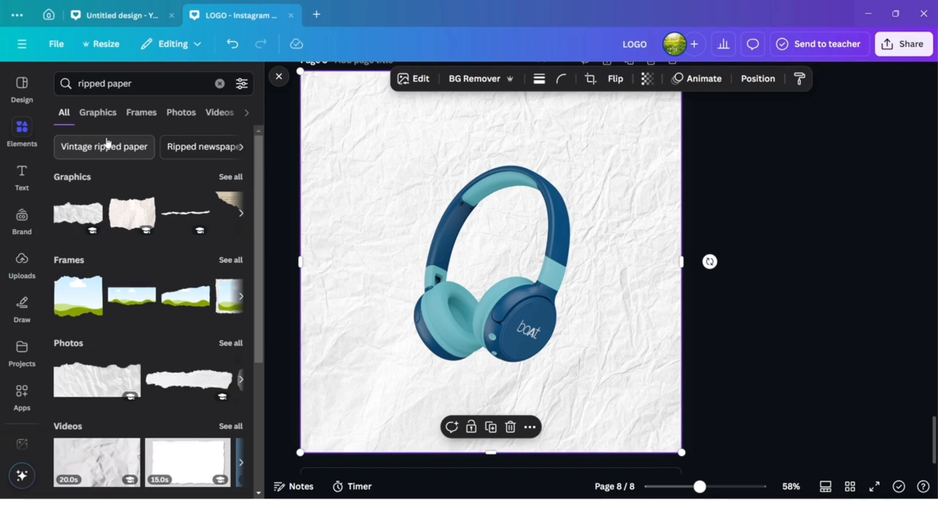
{"action": "left_click", "coordinate": [230, 176]}
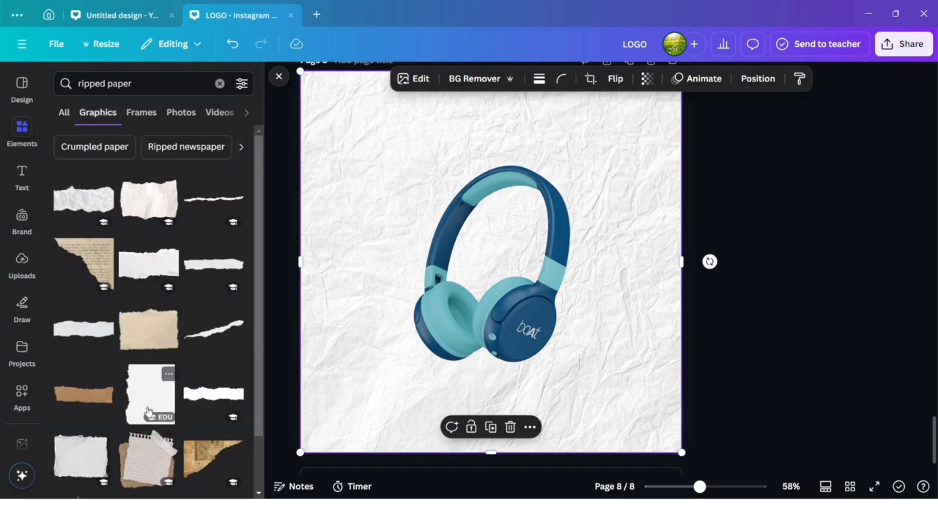
{"action": "scroll", "coordinate": [149, 410], "scroll_direction": "down", "scroll_amount": 6}
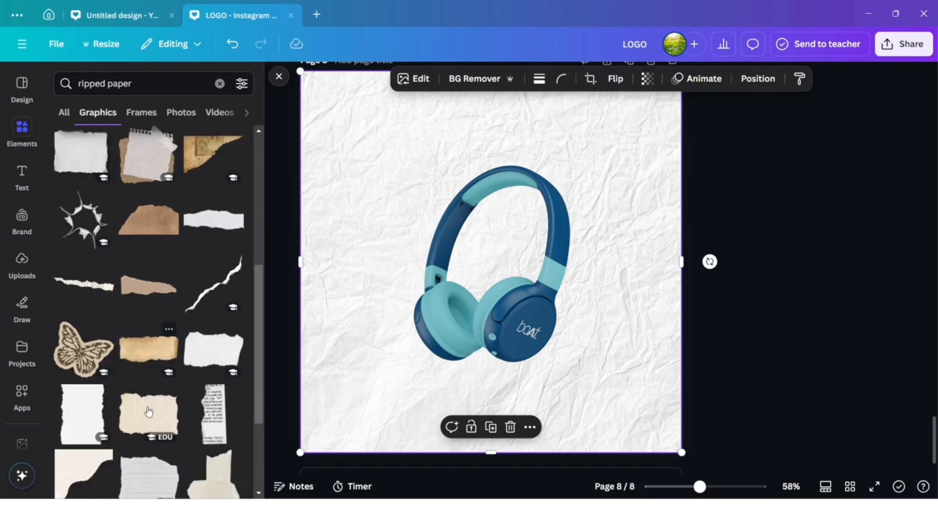
{"action": "scroll", "coordinate": [150, 409], "scroll_direction": "down", "scroll_amount": 3}
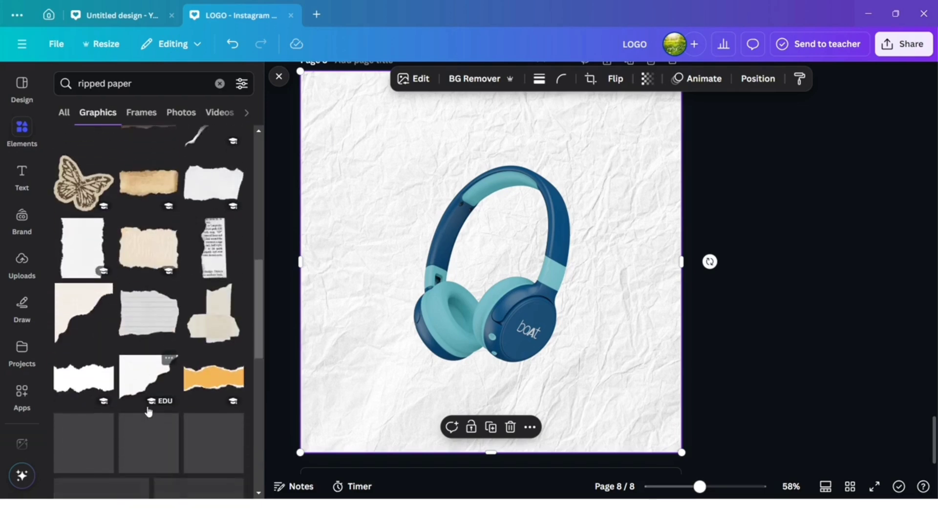
{"action": "left_click", "coordinate": [137, 370]}
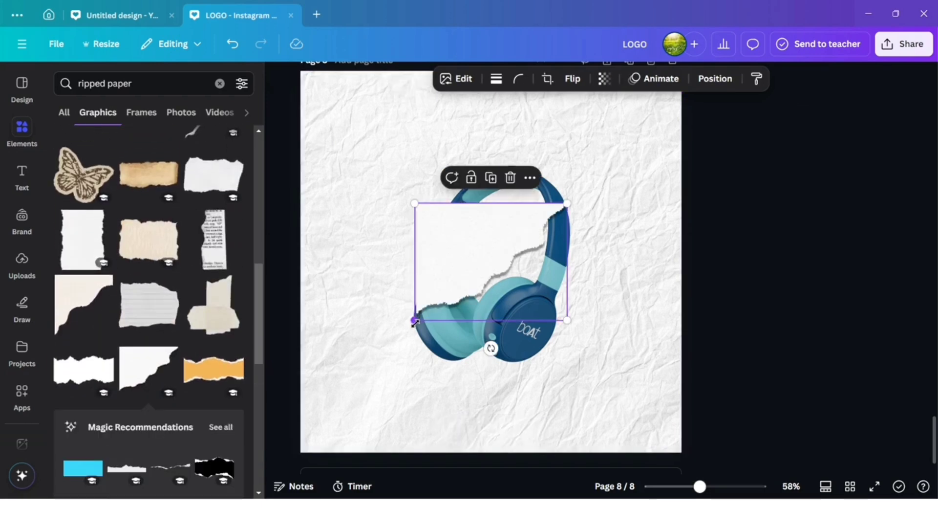
Enlarge the torn paper to about 1169 × 897 px over the page's upper part and move it one layer back, behind the headphones
{"action": "left_click_drag", "start_coordinate": [385, 333], "coordinate": [275, 424]}
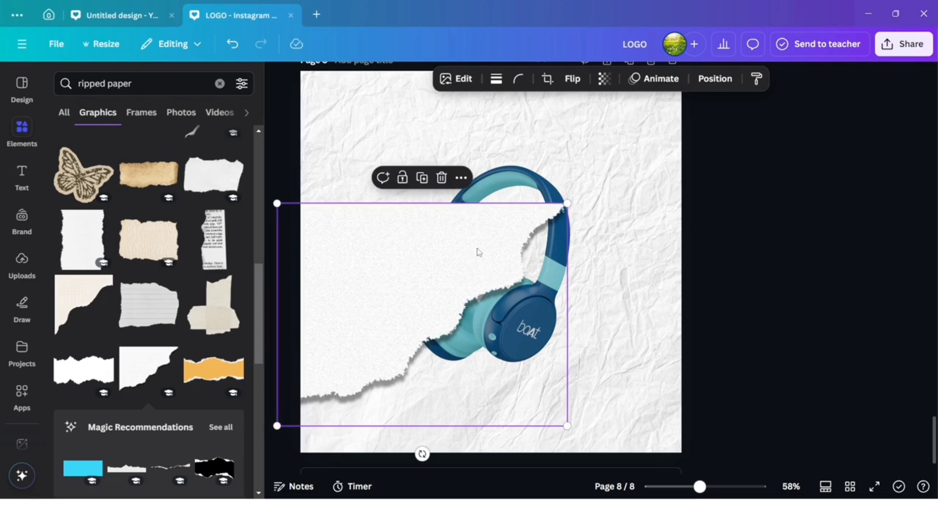
{"action": "left_click_drag", "start_coordinate": [566, 203], "coordinate": [690, 109]}
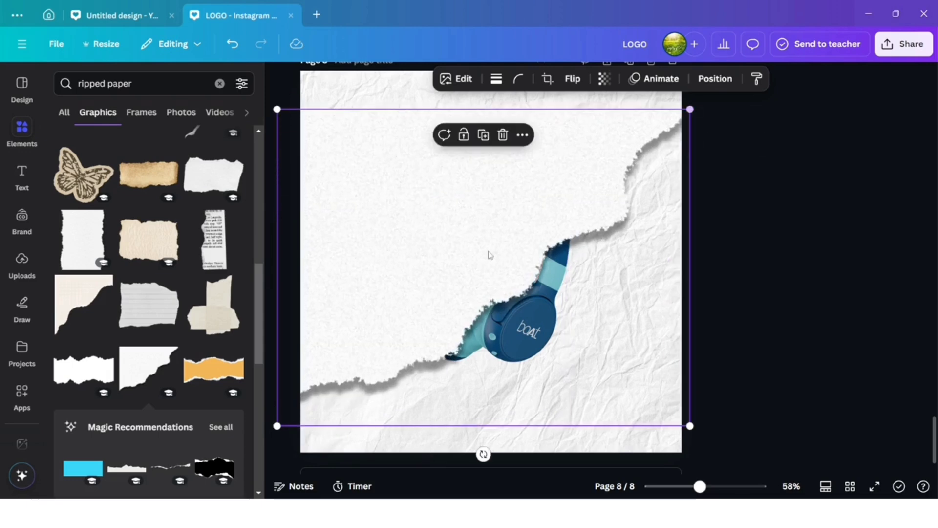
{"action": "left_click_drag", "start_coordinate": [458, 282], "coordinate": [474, 236]}
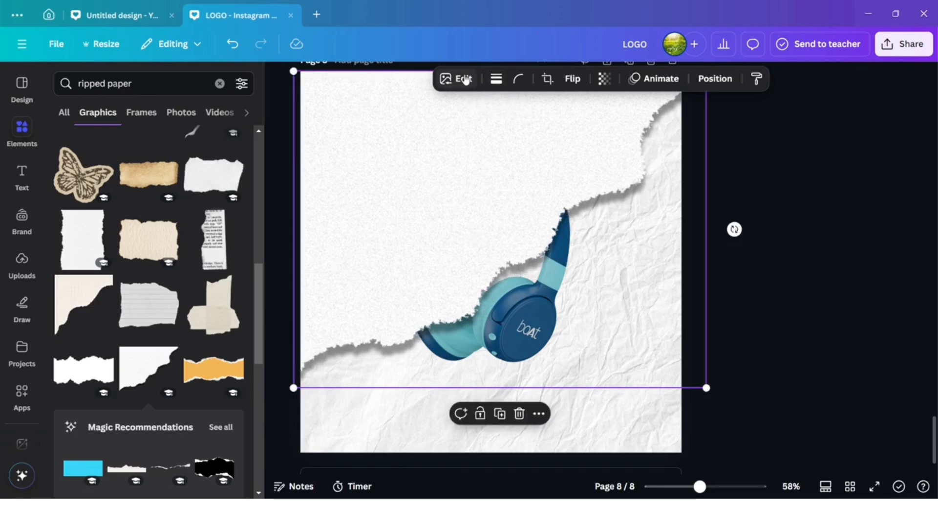
{"action": "left_click", "coordinate": [704, 82]}
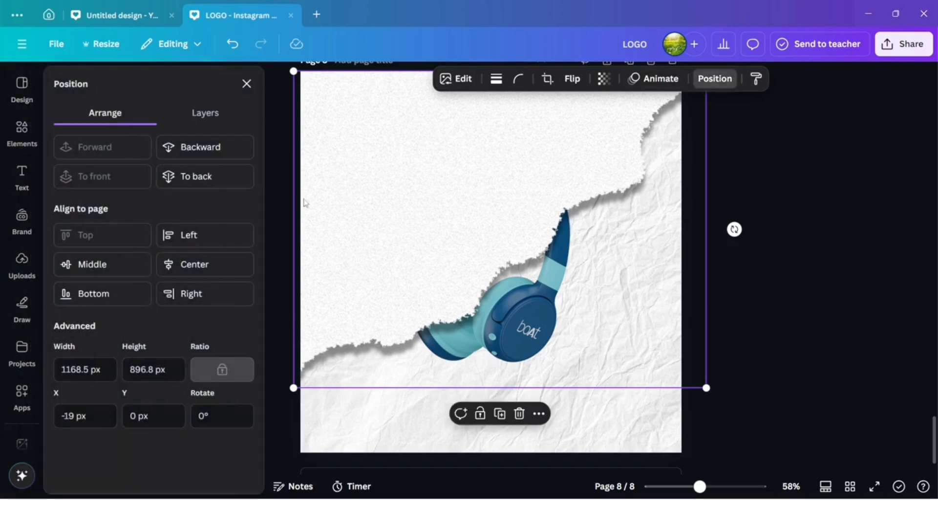
{"action": "left_click", "coordinate": [221, 152]}
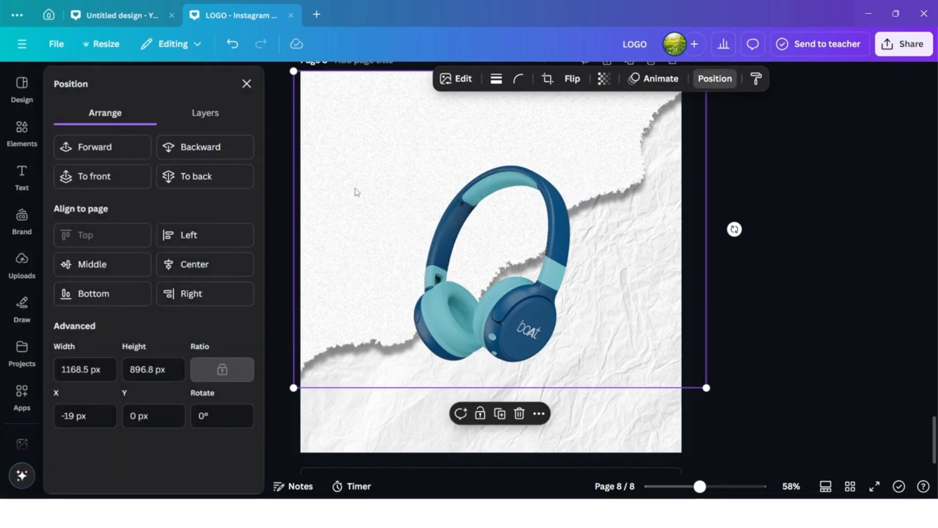
Apply a custom Duotone effect to the torn paper, with the highlights colour #1C5077 sampled from the headphones' dark blue ear cup
{"action": "left_click", "coordinate": [459, 81]}
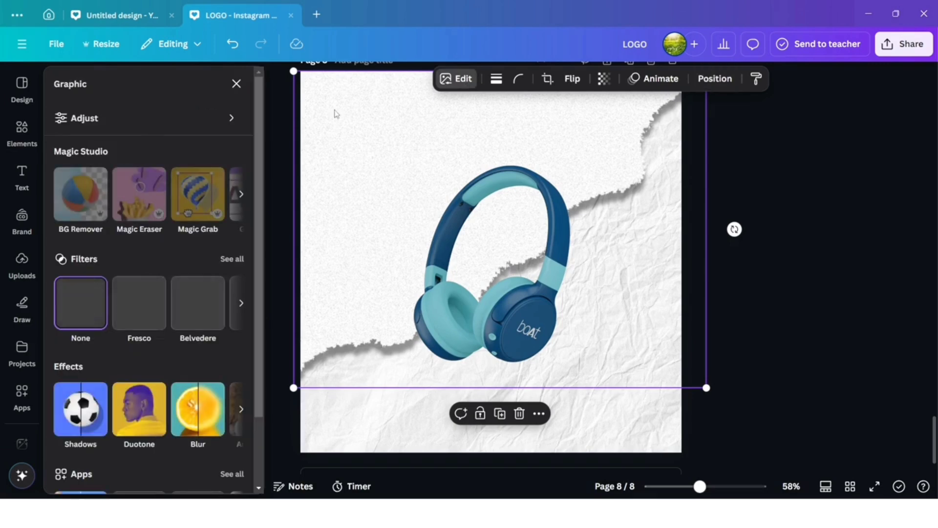
{"action": "left_click", "coordinate": [134, 401]}
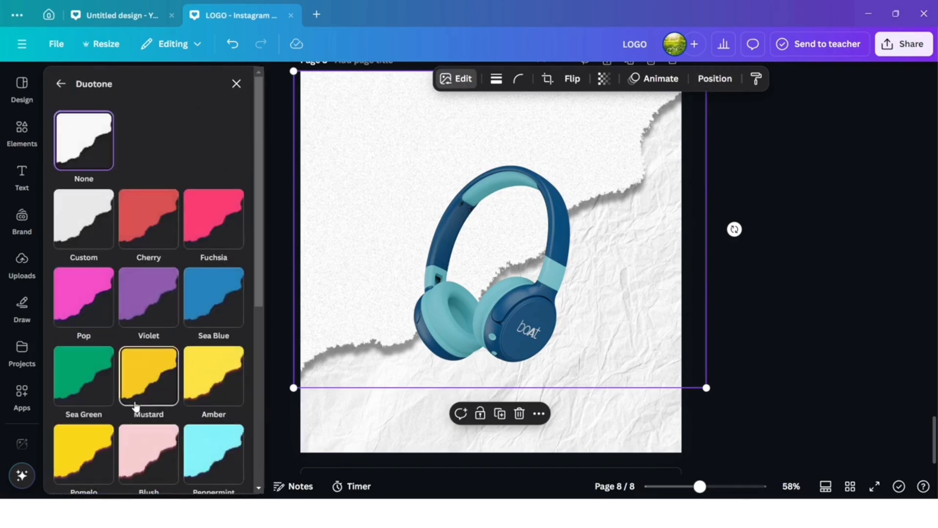
{"action": "left_click", "coordinate": [65, 216]}
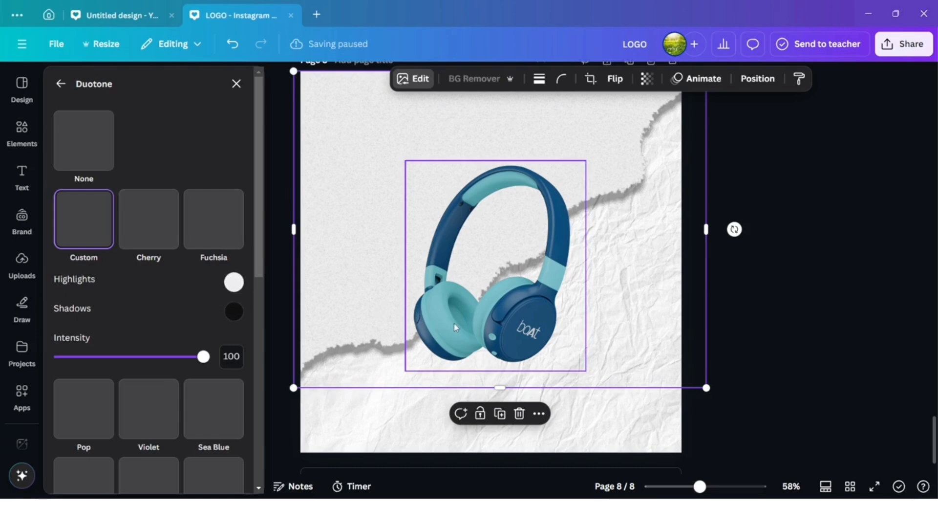
{"action": "left_click", "coordinate": [234, 282]}
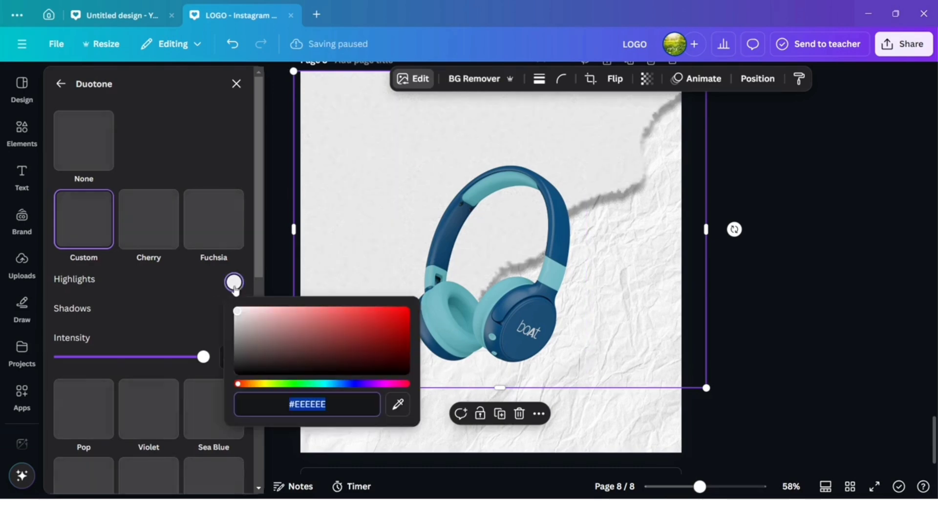
{"action": "left_click", "coordinate": [398, 405]}
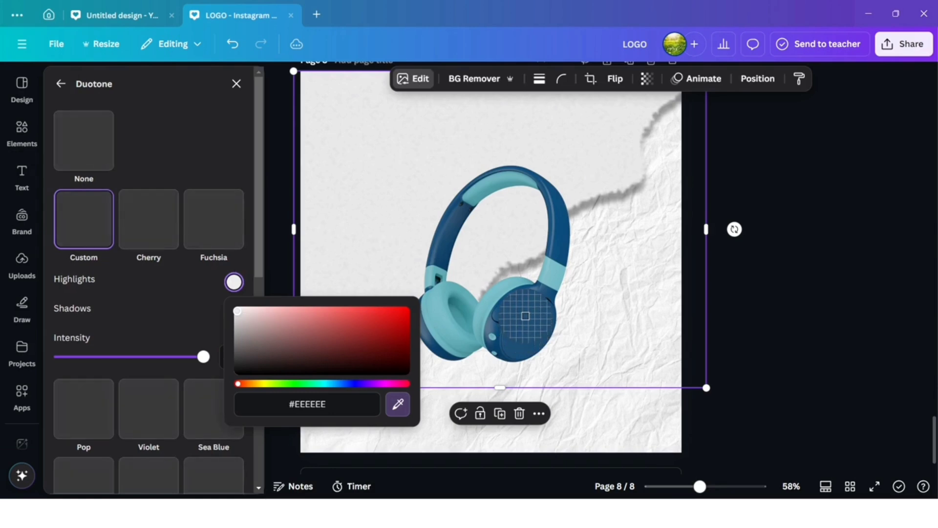
{"action": "left_click", "coordinate": [526, 317]}
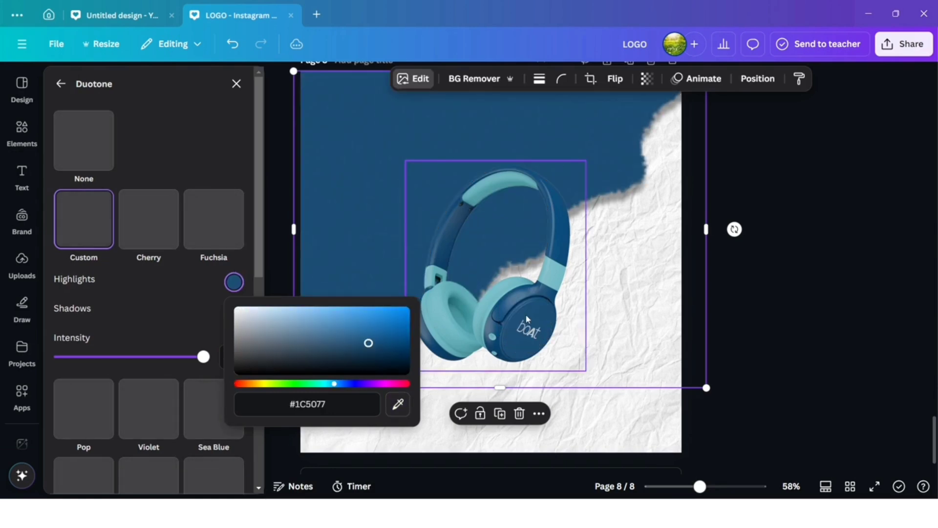
{"action": "left_click", "coordinate": [213, 314]}
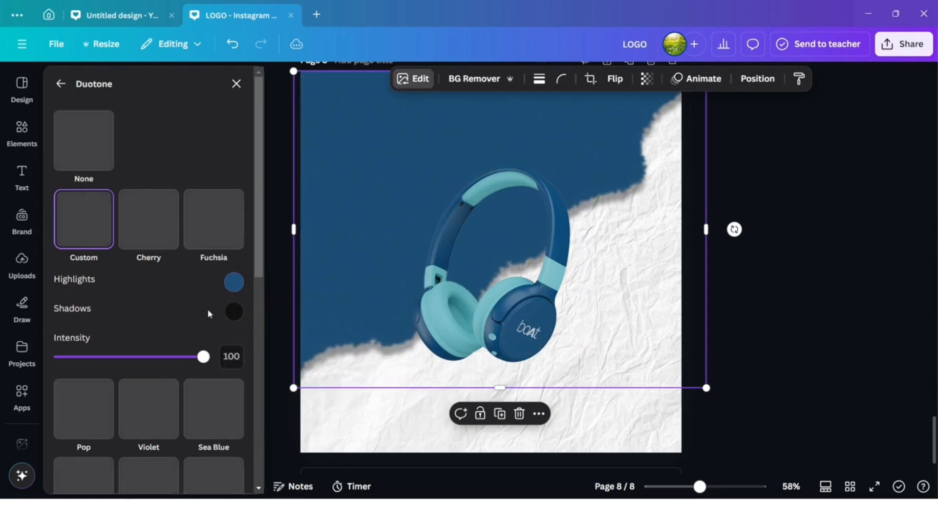
Set the torn paper's Duotone shadows colour to #1C5077, sampled from the same dark blue ear cup
{"action": "left_click", "coordinate": [235, 315]}
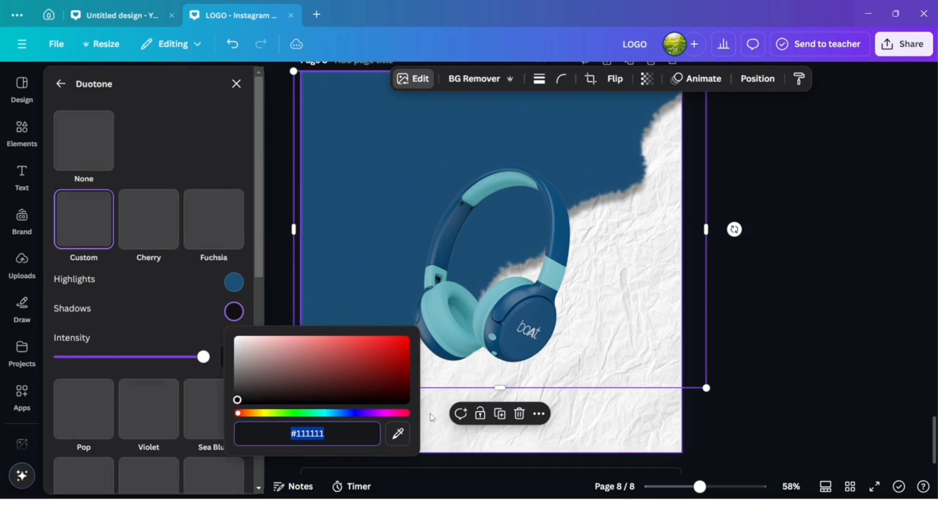
{"action": "left_click", "coordinate": [396, 433]}
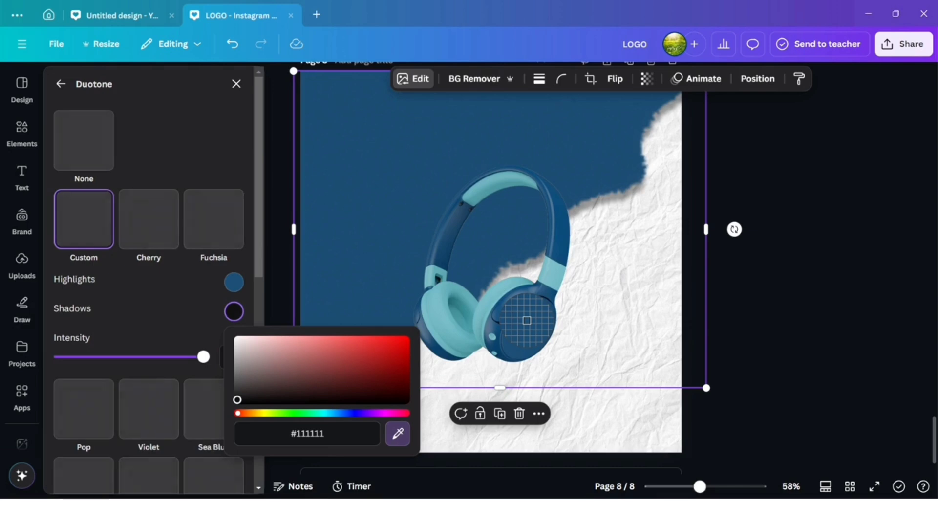
{"action": "left_click", "coordinate": [528, 323]}
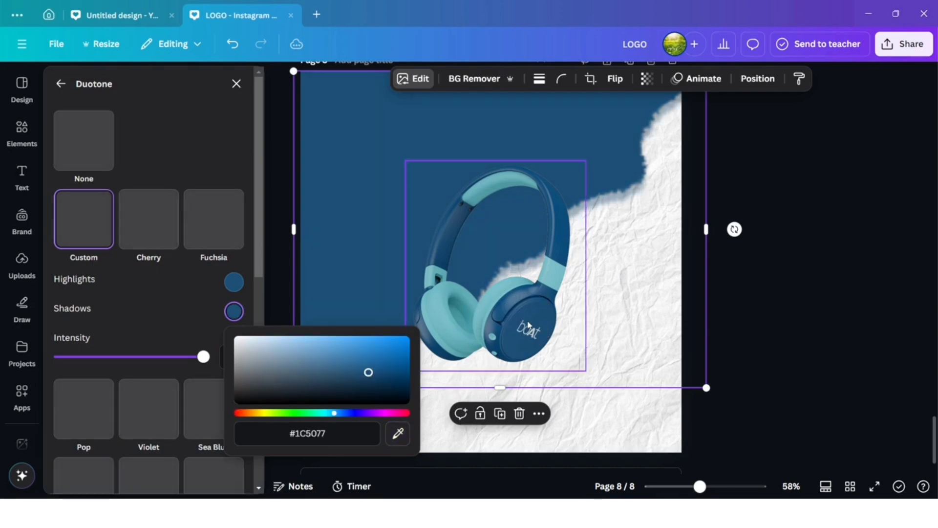
{"action": "left_click", "coordinate": [416, 306]}
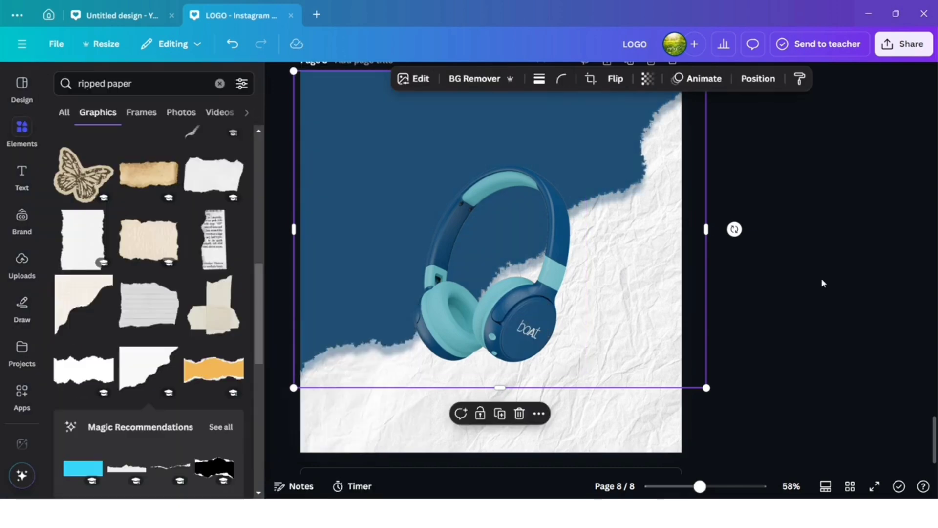
Enlarge the headphones slightly and shift them a little down and left, near the page centre
{"action": "left_click", "coordinate": [561, 288]}
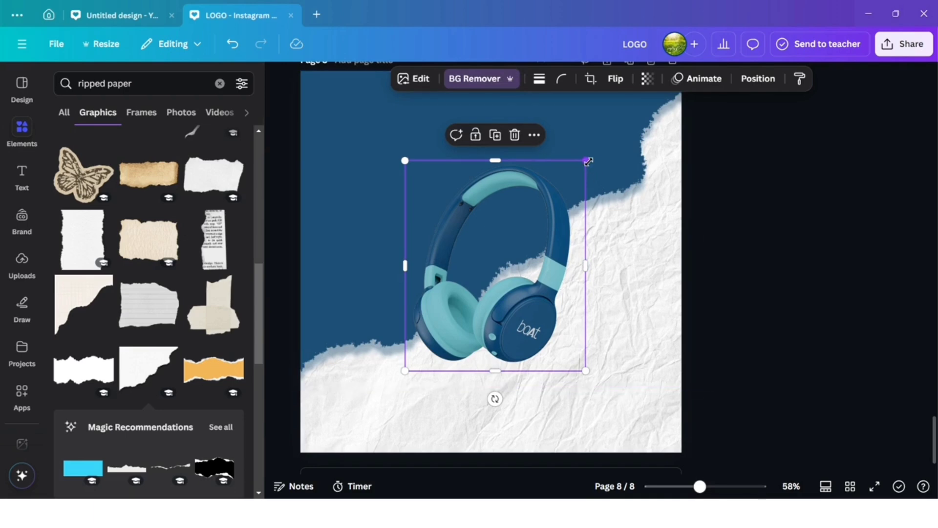
{"action": "left_click_drag", "start_coordinate": [586, 161], "coordinate": [611, 131]}
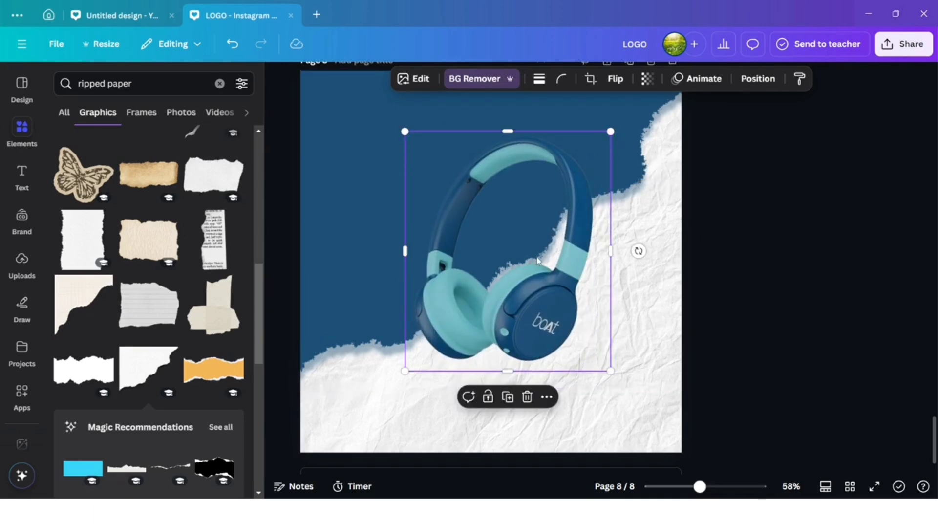
{"action": "left_click_drag", "start_coordinate": [538, 260], "coordinate": [531, 264]}
Search the elements for "abstract dot" graphics and add the black stepped dot-grid pattern to the page
{"action": "left_click", "coordinate": [219, 84]}
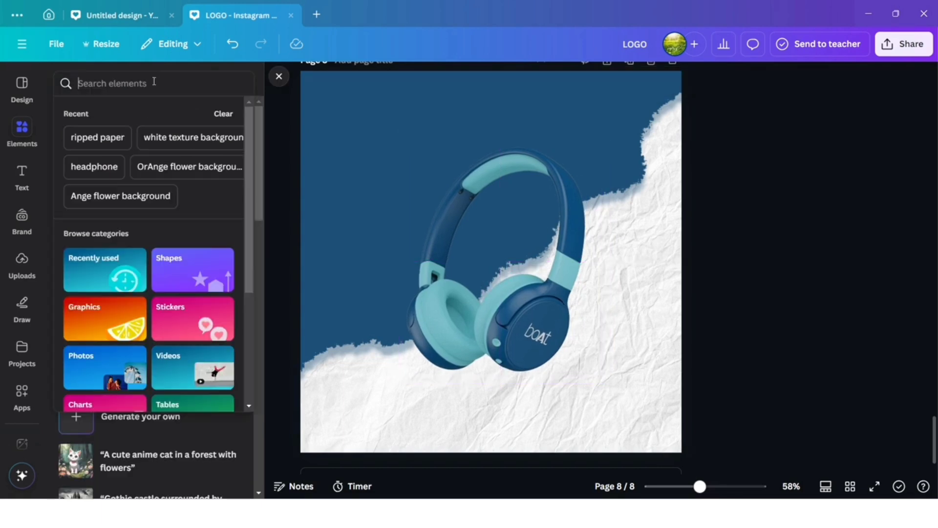
{"action": "type", "text": "abstract"}
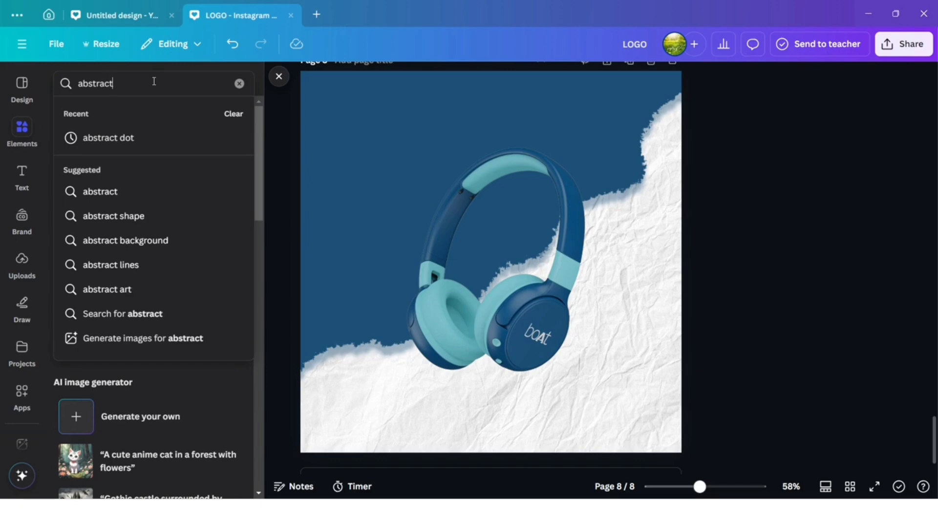
{"action": "type", "text": " dot"}
{"action": "key", "text": "Return"}
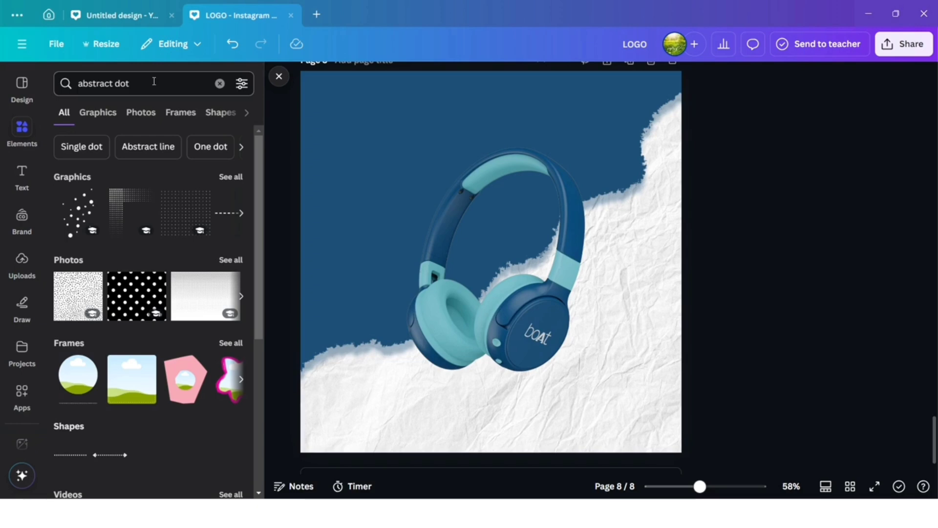
{"action": "left_click", "coordinate": [229, 178]}
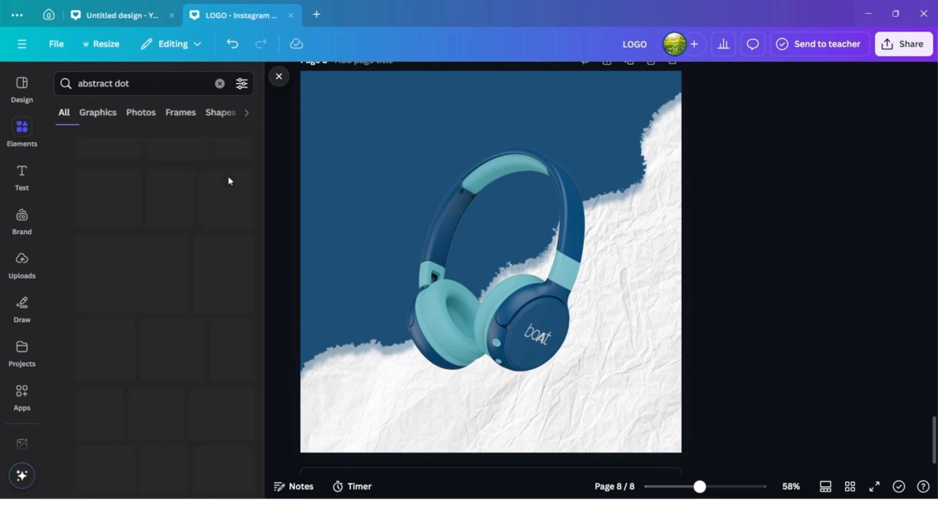
{"action": "scroll", "coordinate": [218, 312], "scroll_direction": "down", "scroll_amount": 6}
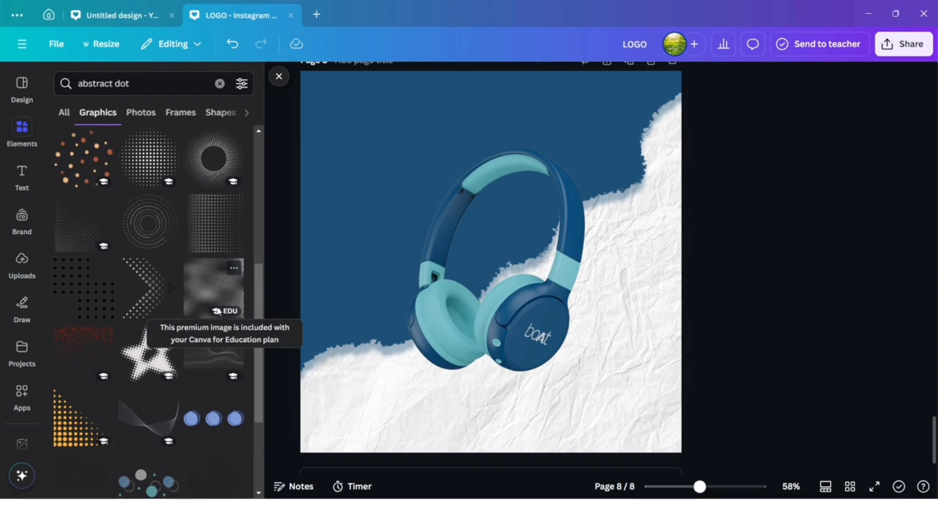
{"action": "left_click", "coordinate": [90, 292]}
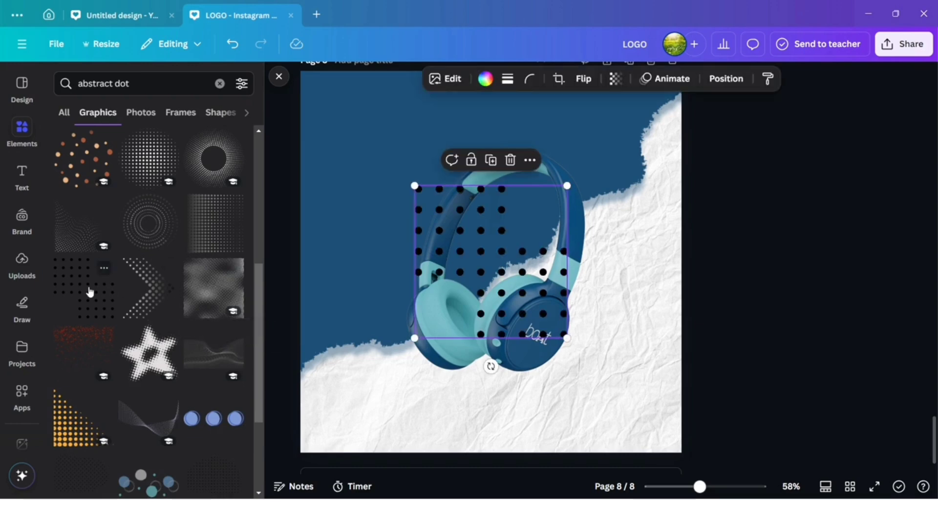
Shrink the dot pattern into the page's lower-left corner area and recolour it with the headphones' dark blue #1A4B71
{"action": "left_click_drag", "start_coordinate": [565, 184], "coordinate": [463, 289]}
{"action": "left_click_drag", "start_coordinate": [433, 319], "coordinate": [334, 402]}
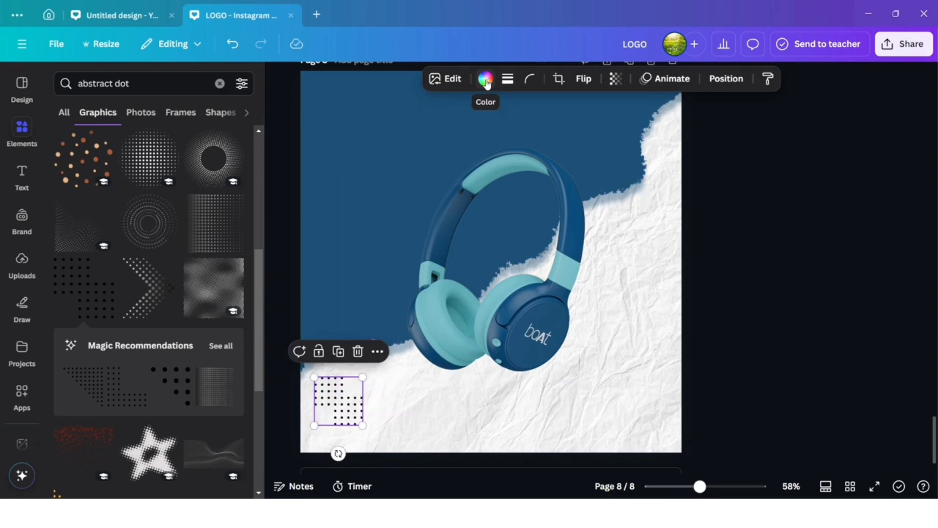
{"action": "left_click", "coordinate": [486, 80]}
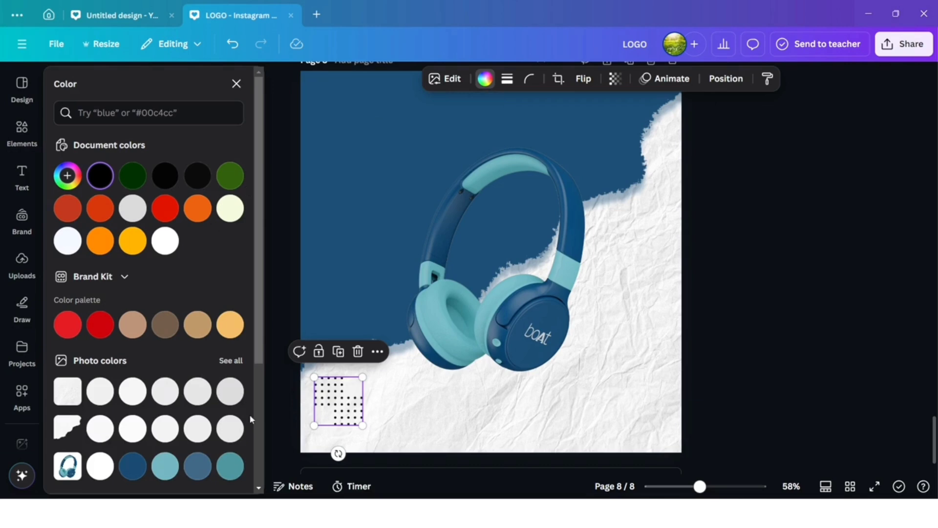
{"action": "scroll", "coordinate": [225, 459], "scroll_direction": "down", "scroll_amount": 3}
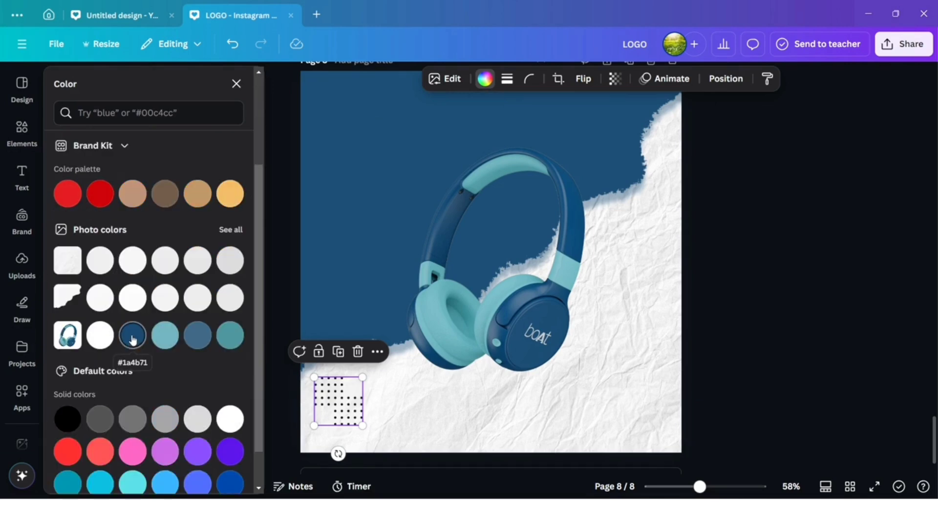
{"action": "left_click", "coordinate": [132, 337]}
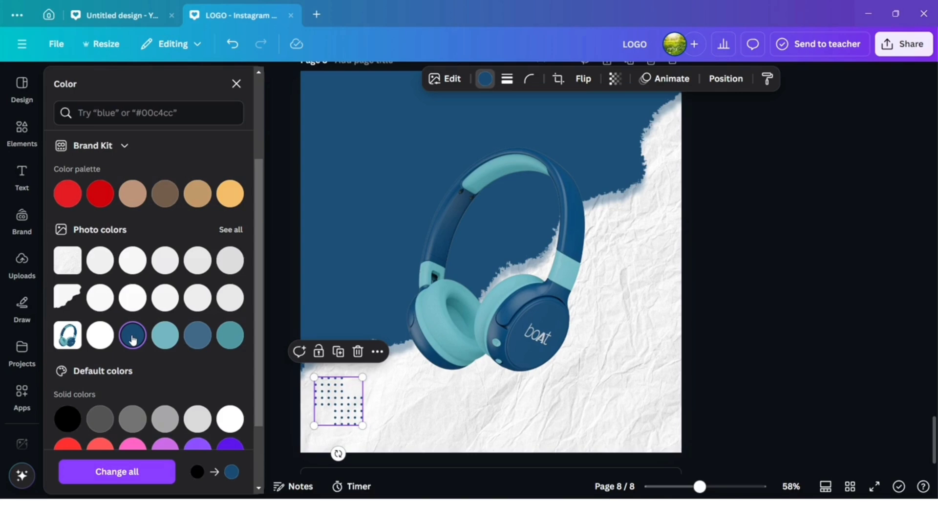
Duplicate the dot pattern and place a slightly smaller white copy on the blue paper near the page's upper-right torn edge
{"action": "left_click", "coordinate": [338, 353]}
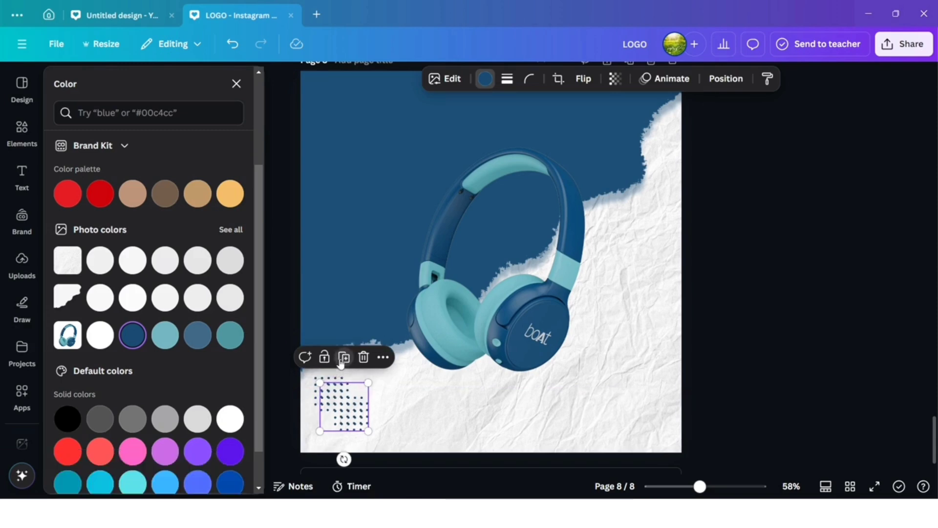
{"action": "left_click_drag", "start_coordinate": [344, 407], "coordinate": [622, 155]}
{"action": "key", "text": "ctrl+z"}
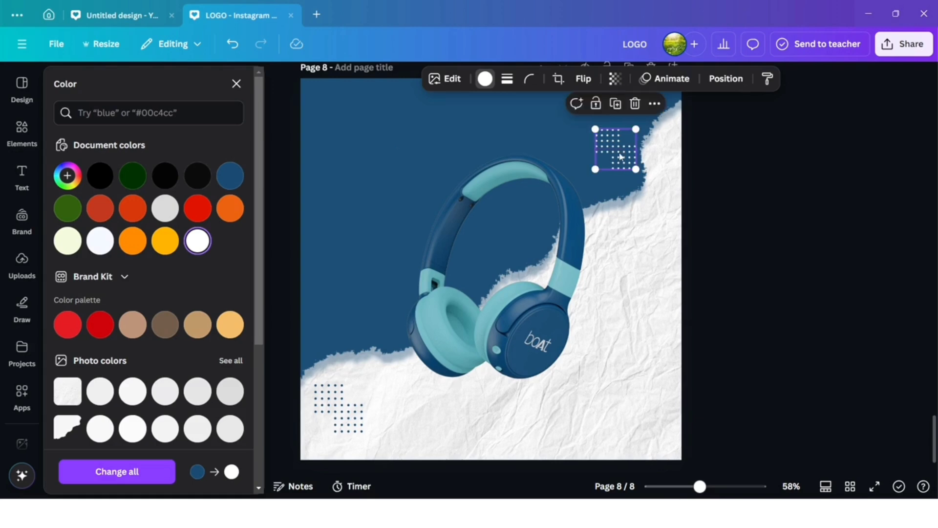
Reduce the size of the dark blue dot pattern in the page's lower-left corner area
{"action": "left_click", "coordinate": [341, 424]}
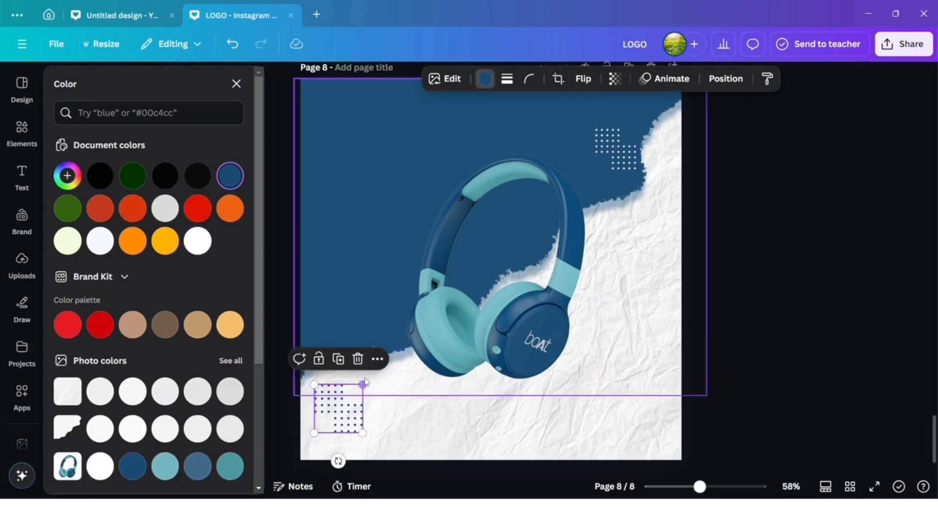
{"action": "left_click_drag", "start_coordinate": [363, 382], "coordinate": [335, 415]}
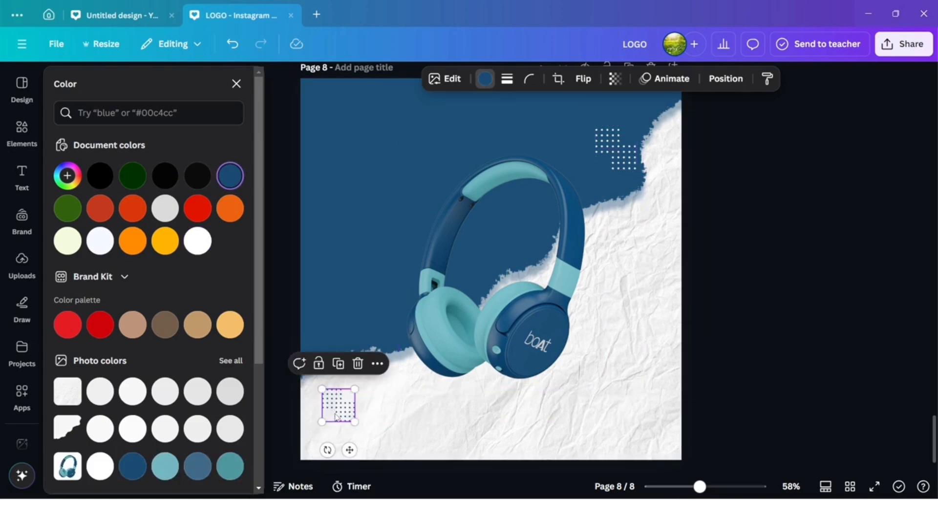
{"action": "left_click", "coordinate": [747, 418]}
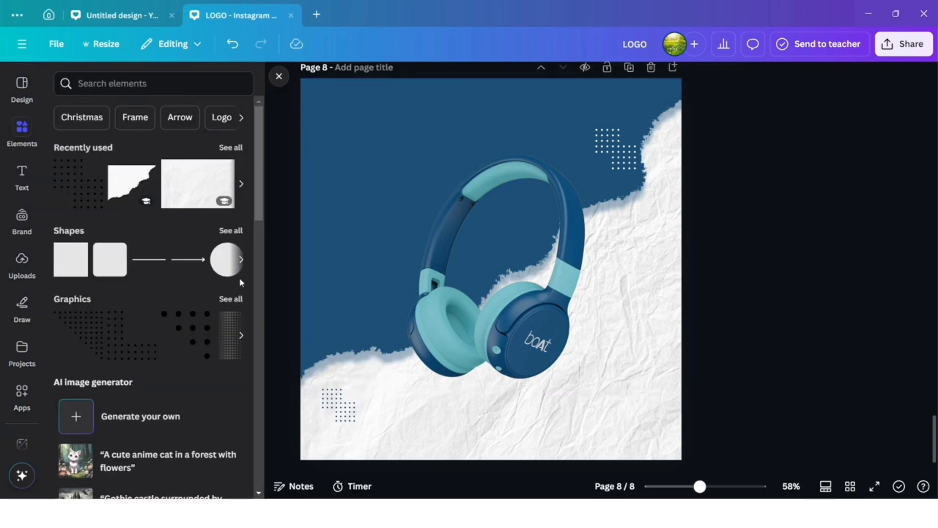
Add a heading with the text "BLACK FRIDAY" to the page
{"action": "left_click", "coordinate": [19, 176]}
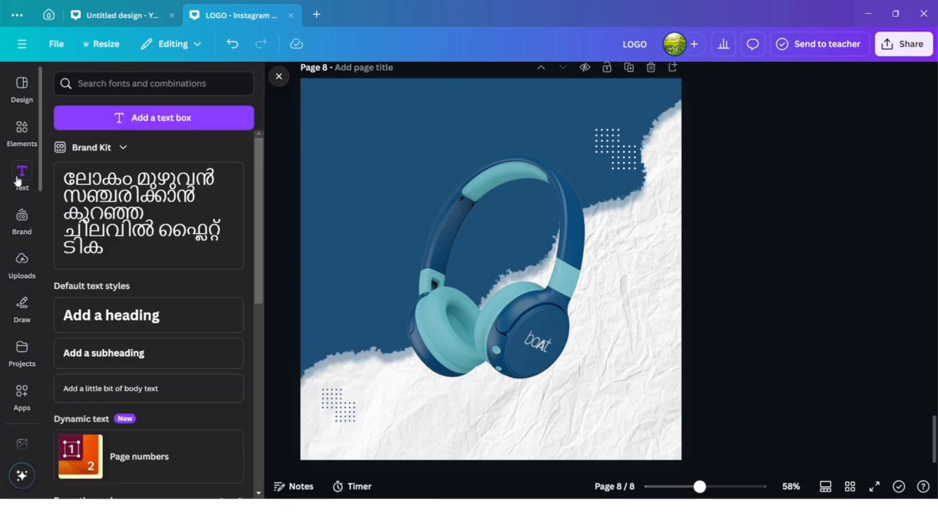
{"action": "left_click", "coordinate": [187, 321]}
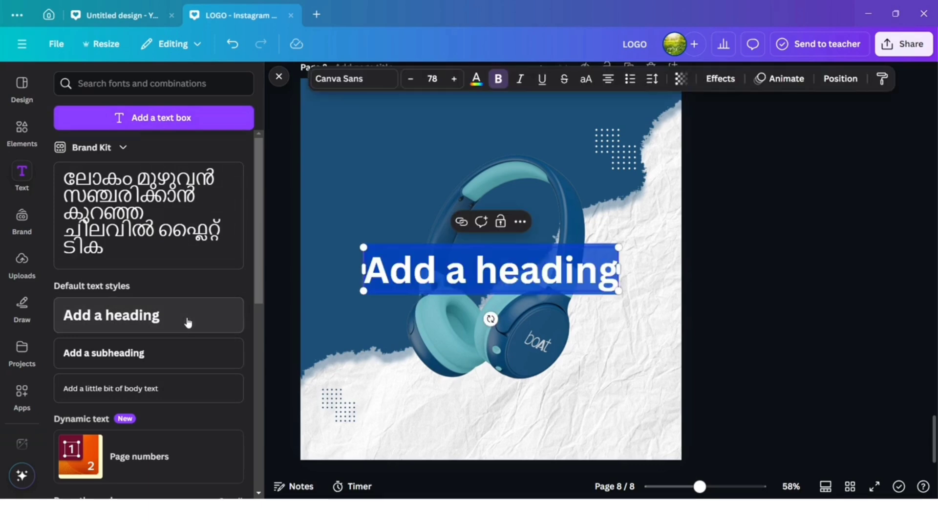
{"action": "type", "text": "BL"}
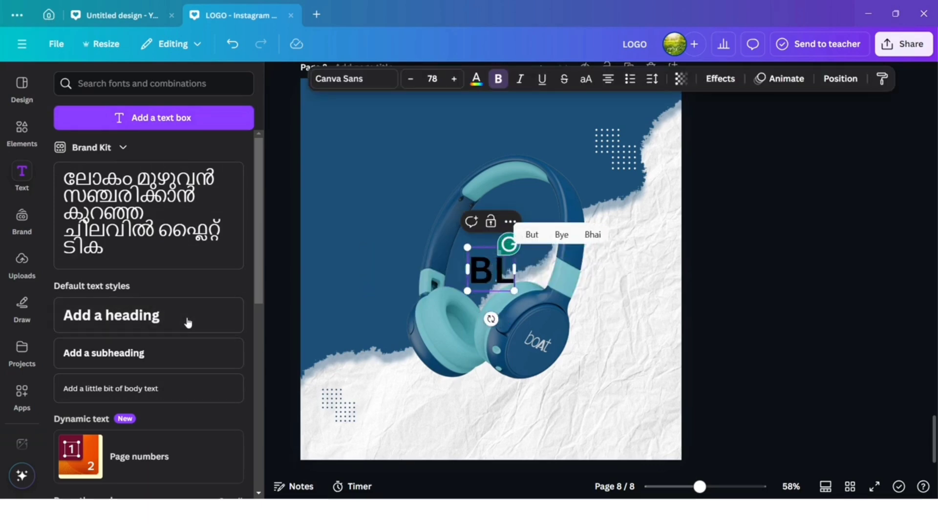
{"action": "type", "text": "ACK F"}
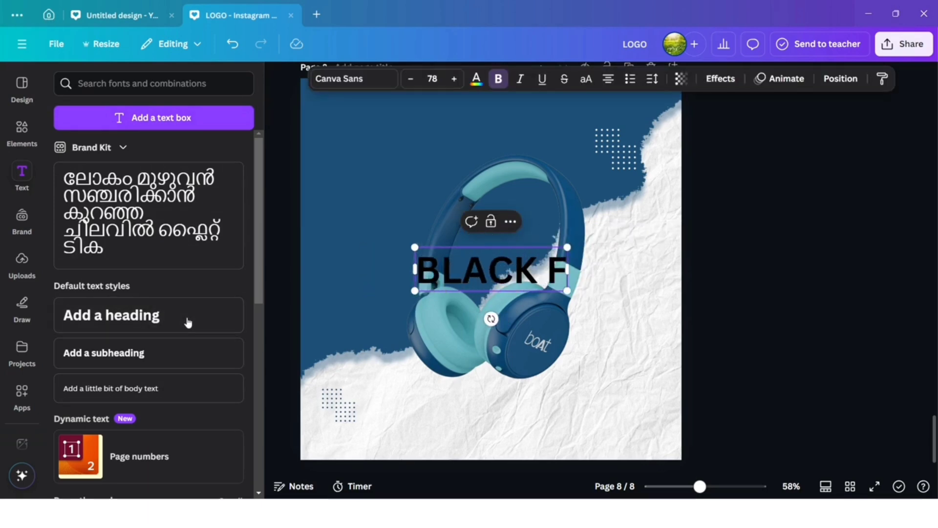
{"action": "type", "text": "RIDA"}
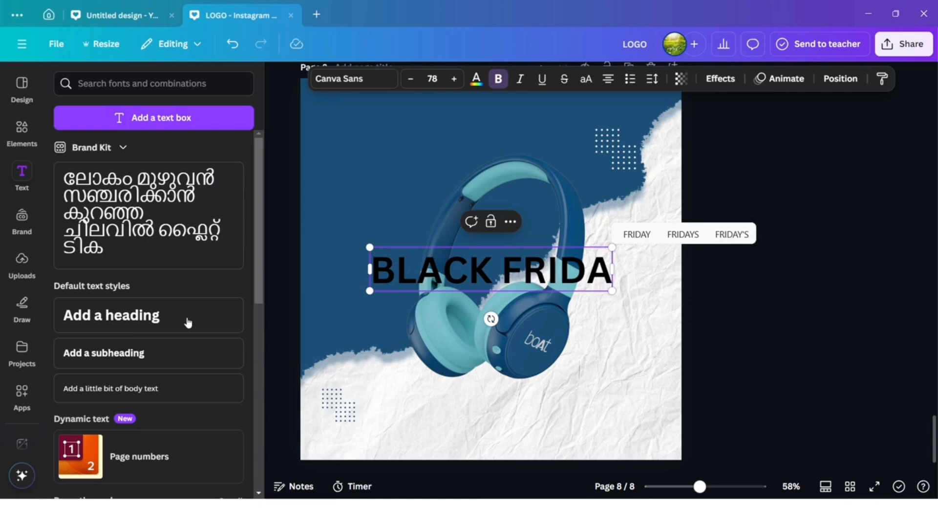
{"action": "type", "text": "Y"}
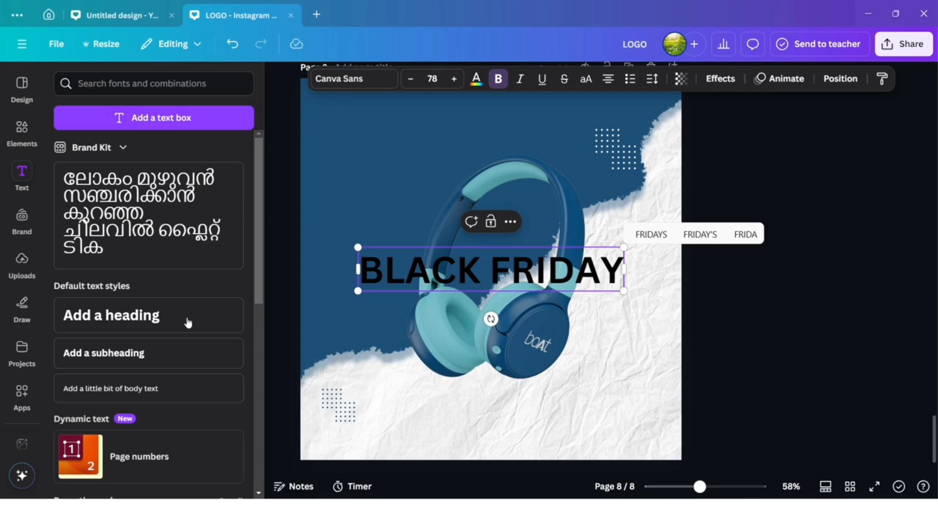
{"action": "left_click", "coordinate": [499, 342]}
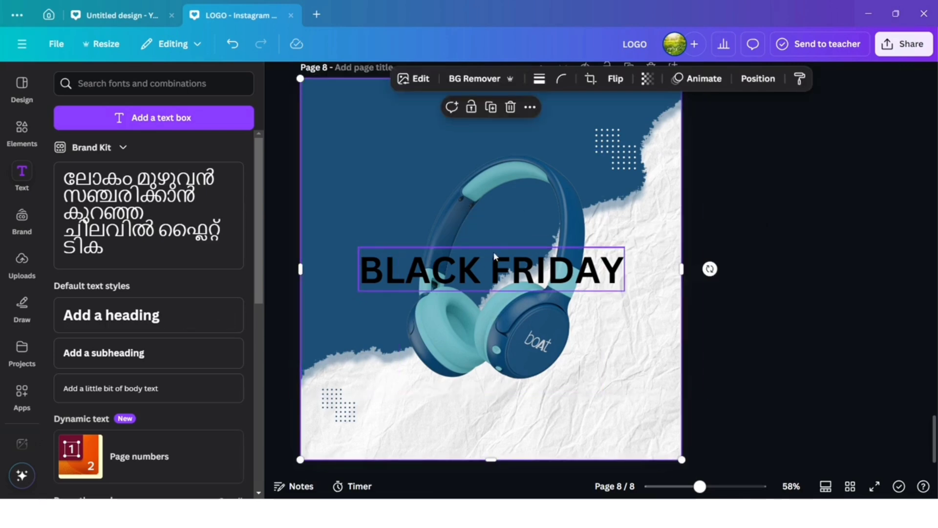
Move the BLACK FRIDAY heading above the headphones near the page's upper edge and delete the white dot pattern on the blue paper
{"action": "left_click_drag", "start_coordinate": [493, 261], "coordinate": [487, 125]}
{"action": "scroll", "coordinate": [494, 126], "scroll_direction": "up", "scroll_amount": 1}
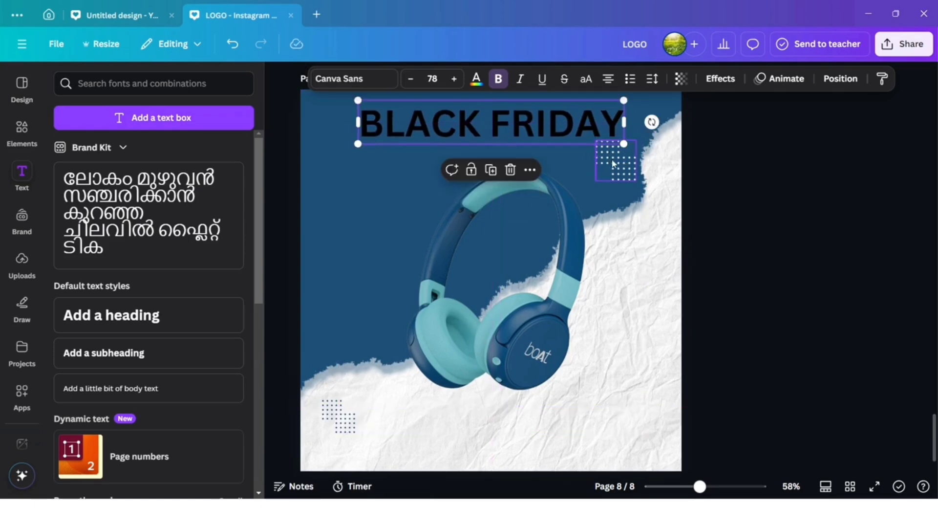
{"action": "left_click_drag", "start_coordinate": [613, 157], "coordinate": [609, 176]}
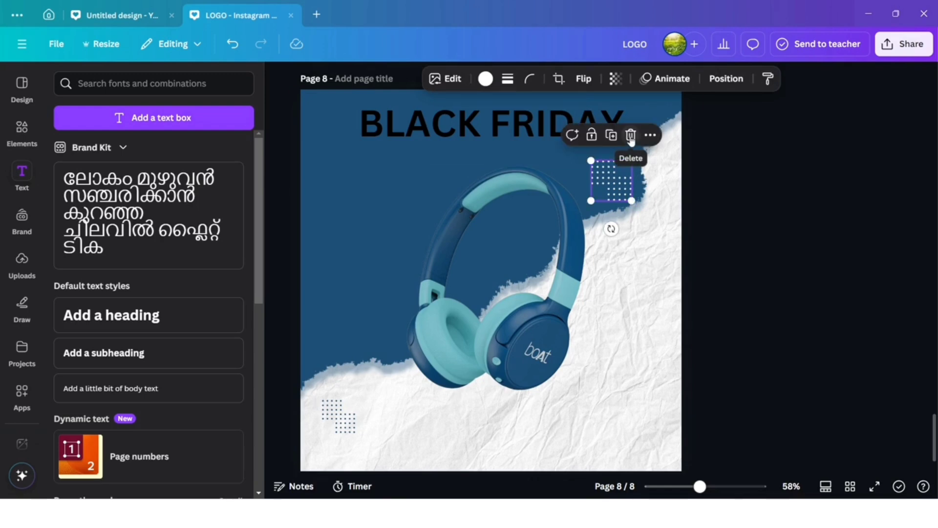
{"action": "left_click", "coordinate": [631, 135]}
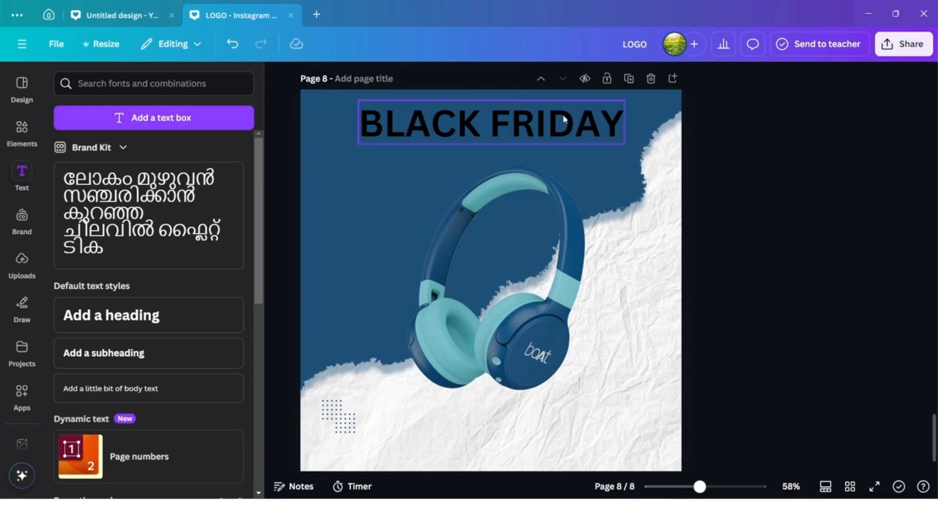
Style the BLACK FRIDAY heading in white Anton Regular, enlarged to size 113 and centred above the headphones
{"action": "left_click_drag", "start_coordinate": [562, 117], "coordinate": [566, 122]}
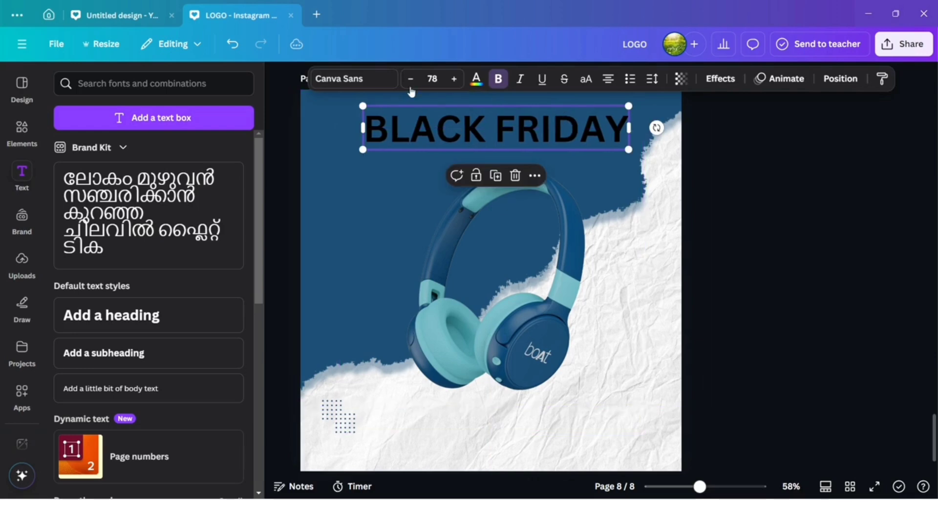
{"action": "left_click", "coordinate": [376, 86]}
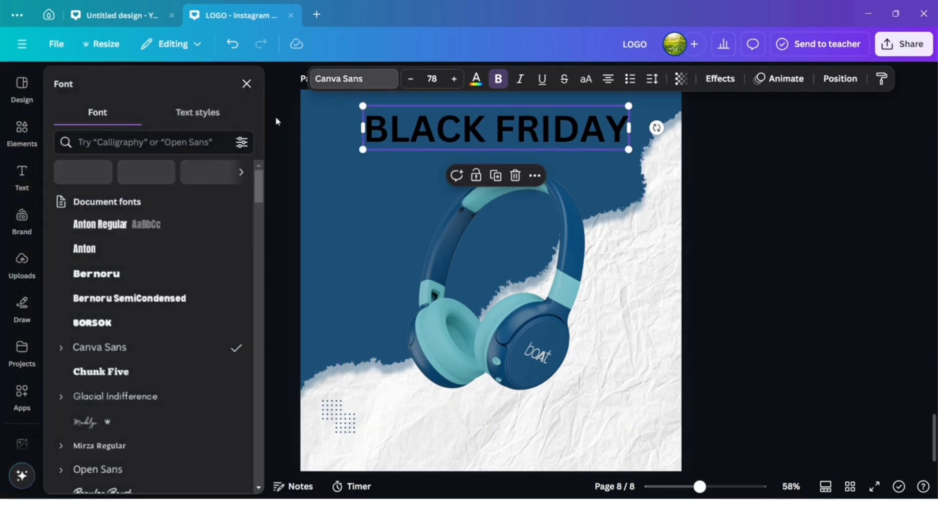
{"action": "left_click", "coordinate": [114, 228]}
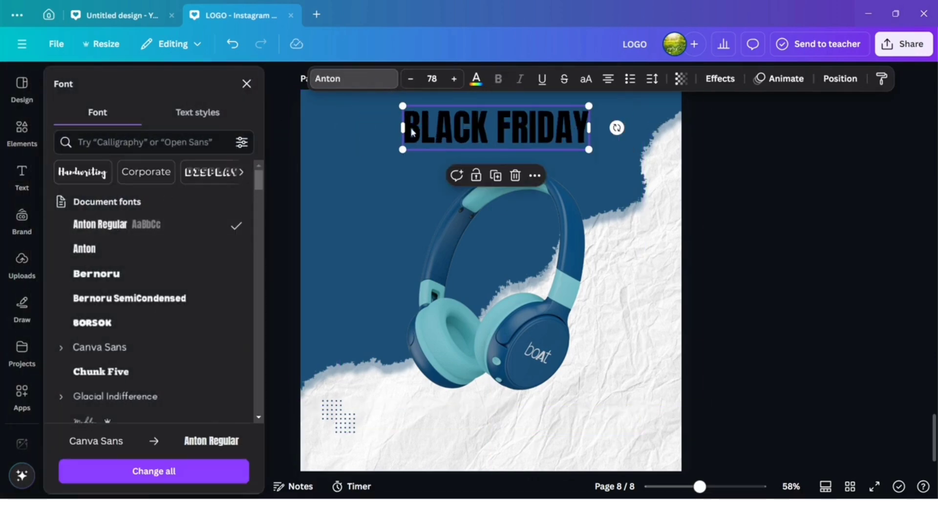
{"action": "left_click_drag", "start_coordinate": [401, 107], "coordinate": [356, 93]}
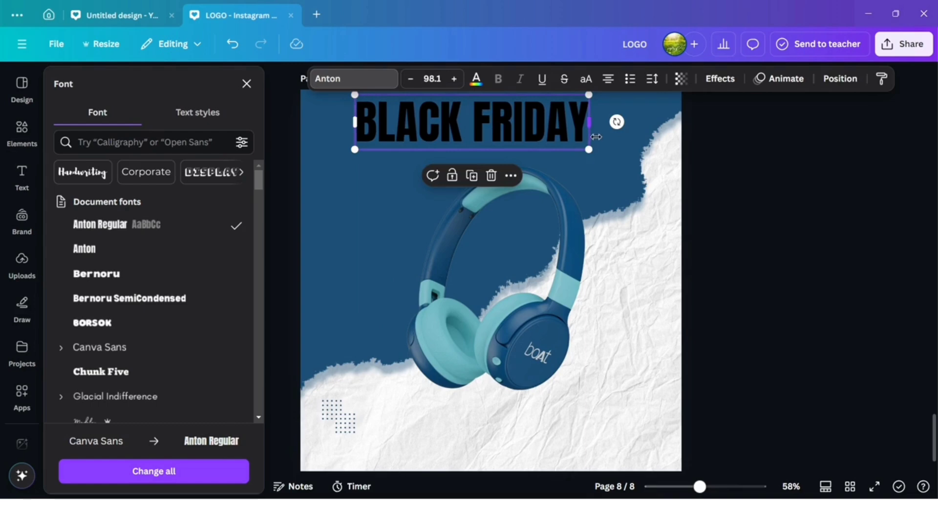
{"action": "left_click_drag", "start_coordinate": [592, 151], "coordinate": [628, 159]}
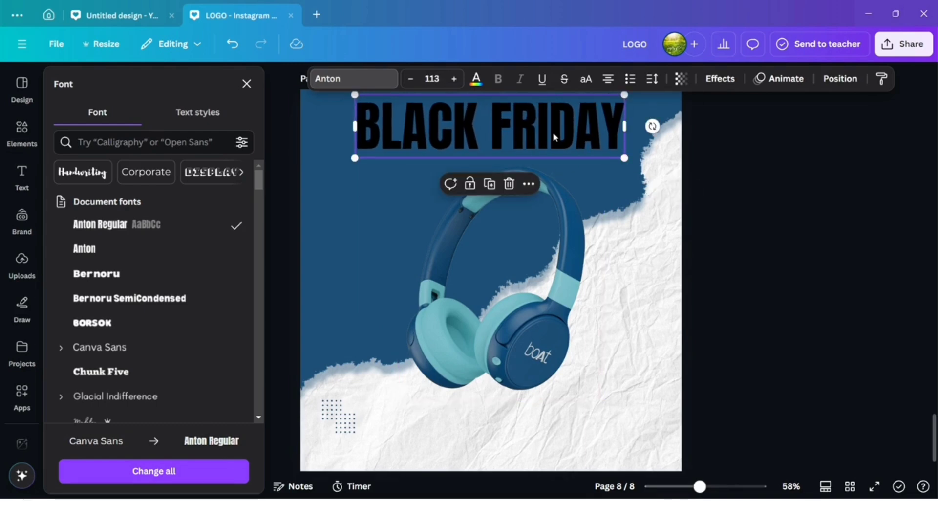
{"action": "mouse_move", "coordinate": [553, 134]}
{"action": "left_mouse_down"}
{"action": "mouse_move", "coordinate": [571, 133]}
{"action": "mouse_move", "coordinate": [562, 141]}
{"action": "left_mouse_up"}
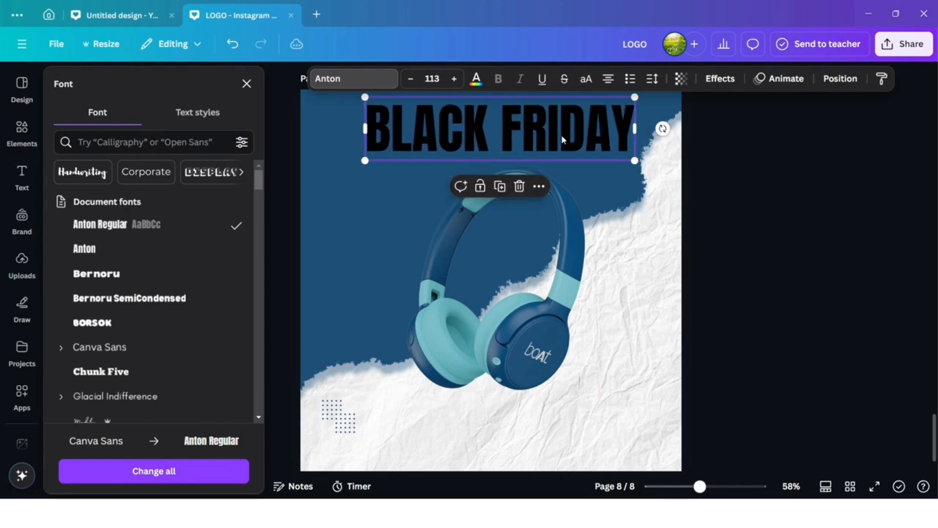
{"action": "left_click", "coordinate": [476, 79]}
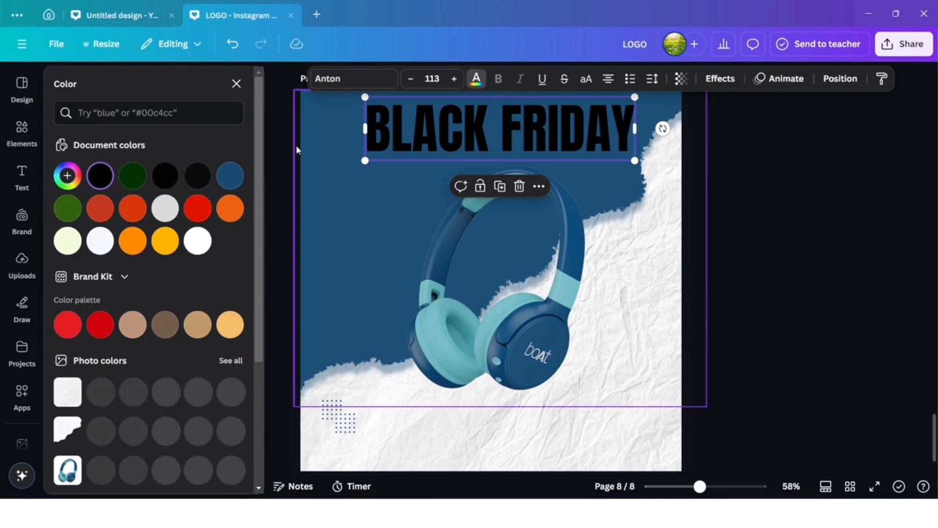
{"action": "left_click", "coordinate": [198, 242]}
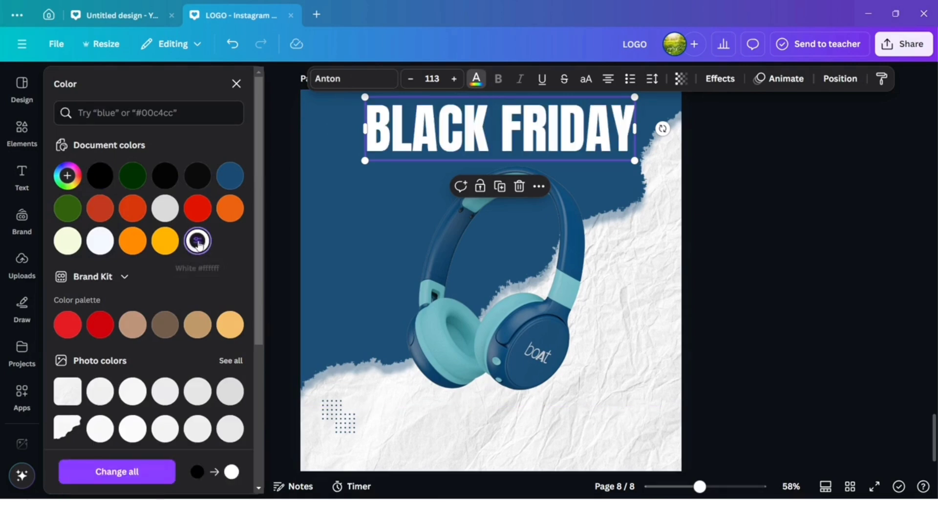
Shrink the headphones image slightly and centre it lower on the page, leaving a gap below the heading
{"action": "left_click", "coordinate": [494, 302]}
{"action": "left_click_drag", "start_coordinate": [494, 302], "coordinate": [494, 315]}
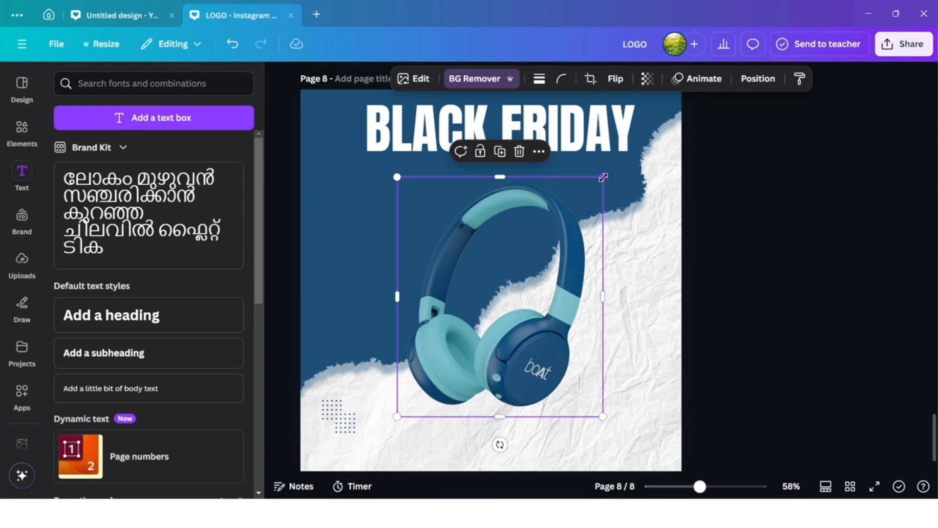
{"action": "left_click_drag", "start_coordinate": [603, 177], "coordinate": [562, 225]}
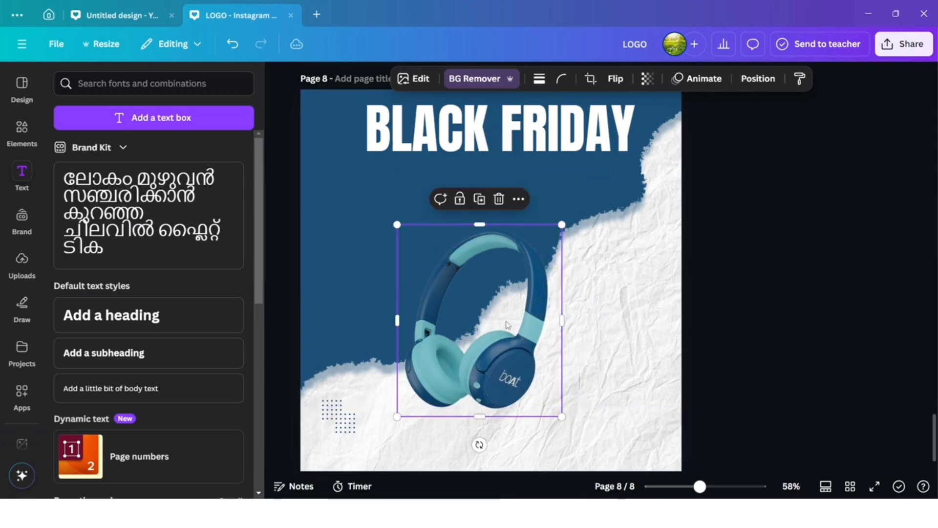
{"action": "left_click_drag", "start_coordinate": [503, 317], "coordinate": [515, 311]}
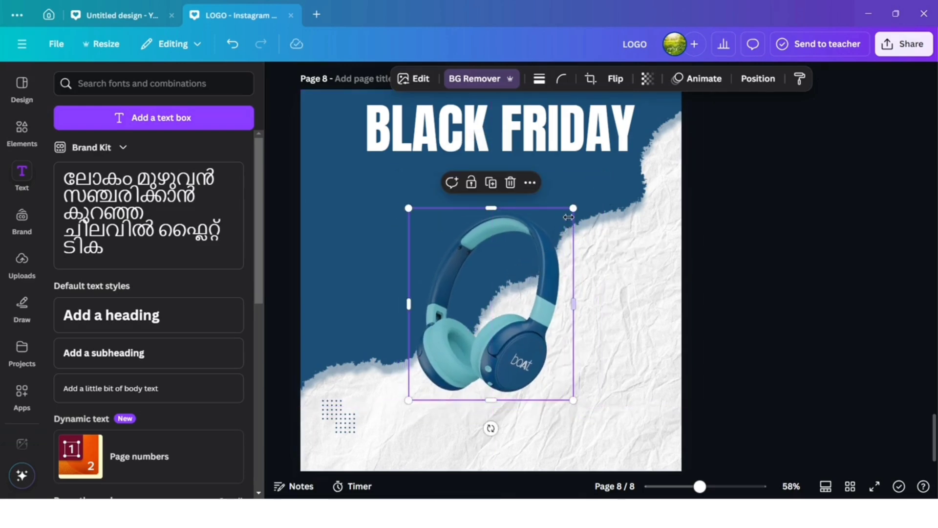
{"action": "left_click_drag", "start_coordinate": [573, 208], "coordinate": [580, 201]}
{"action": "left_click_drag", "start_coordinate": [528, 294], "coordinate": [528, 292]}
Duplicate the BLACK FRIDAY heading, place the copy just below it and replace its text with "Sale"
{"action": "left_click", "coordinate": [521, 141]}
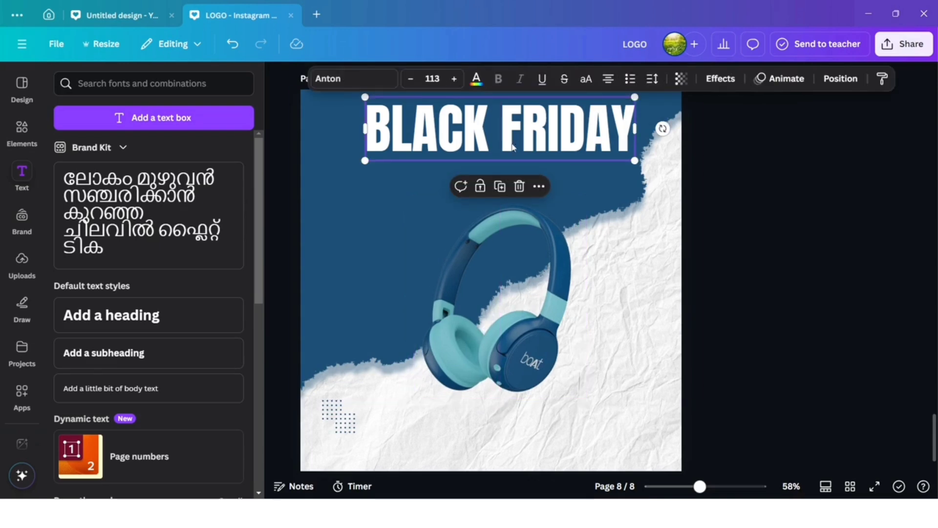
{"action": "left_click", "coordinate": [500, 186]}
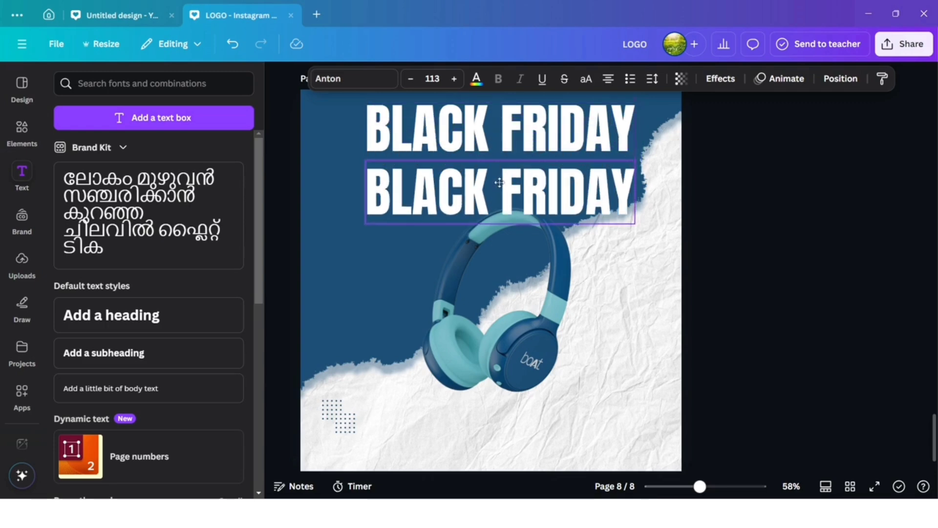
{"action": "left_click_drag", "start_coordinate": [500, 182], "coordinate": [501, 170]}
{"action": "double_click", "coordinate": [501, 170]}
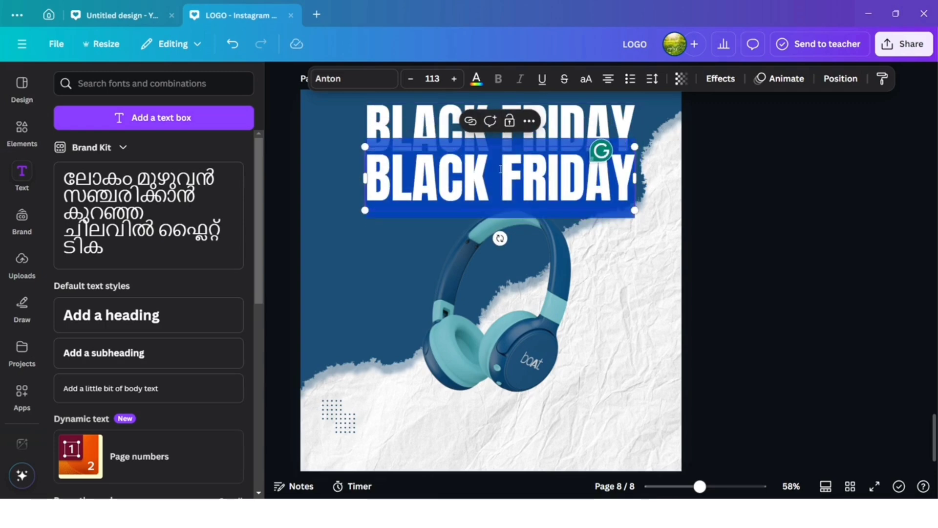
{"action": "type", "text": "SA"}
{"action": "key", "text": "BackSpace"}
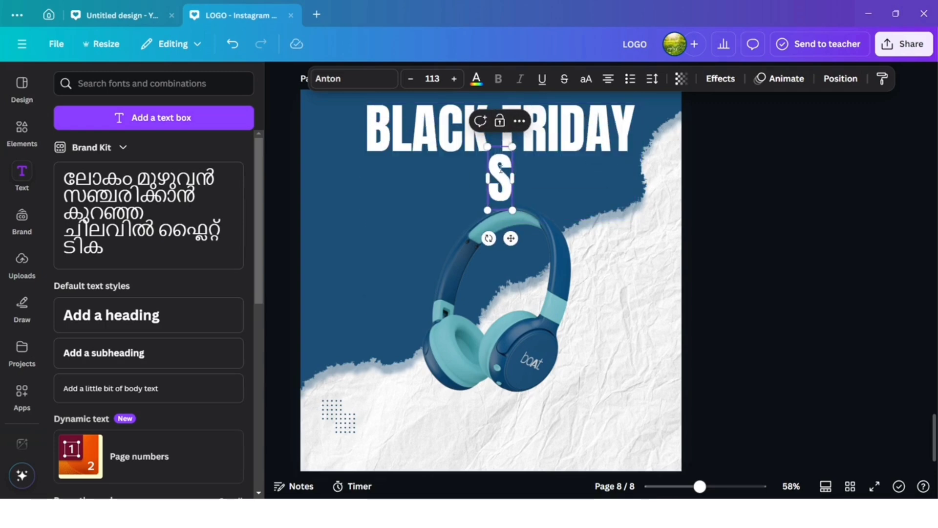
{"action": "type", "text": "ale"}
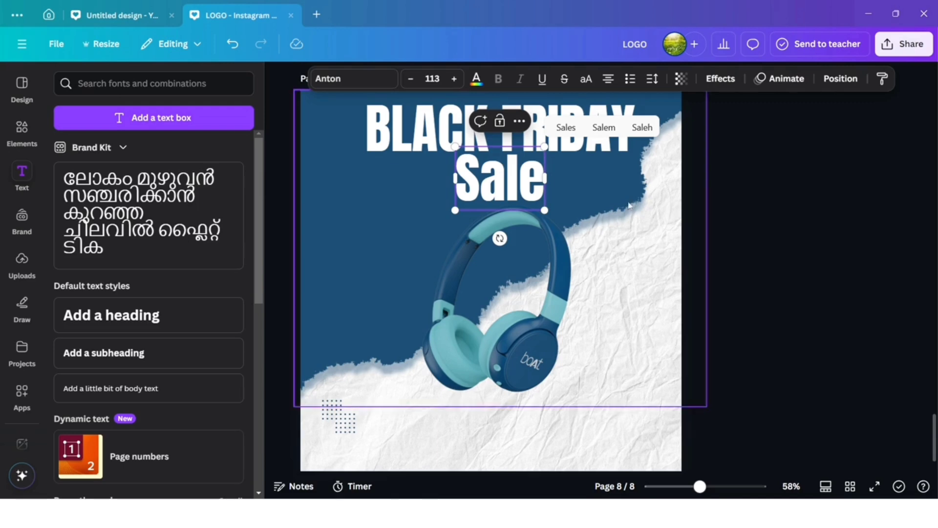
Set the "Sale" text in Madelyn at size 160 centred under the heading, and move the headphones slightly lower
{"action": "left_click", "coordinate": [357, 79]}
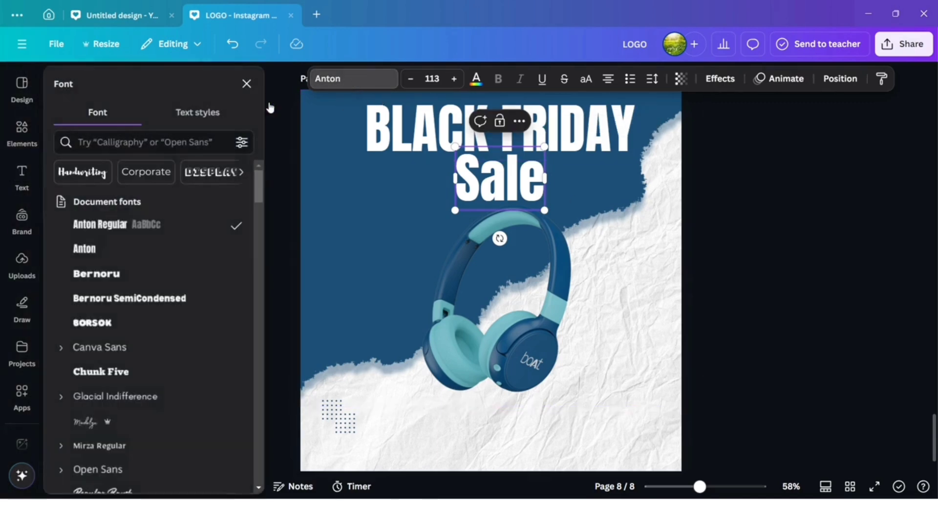
{"action": "scroll", "coordinate": [126, 388], "scroll_direction": "down", "scroll_amount": 2}
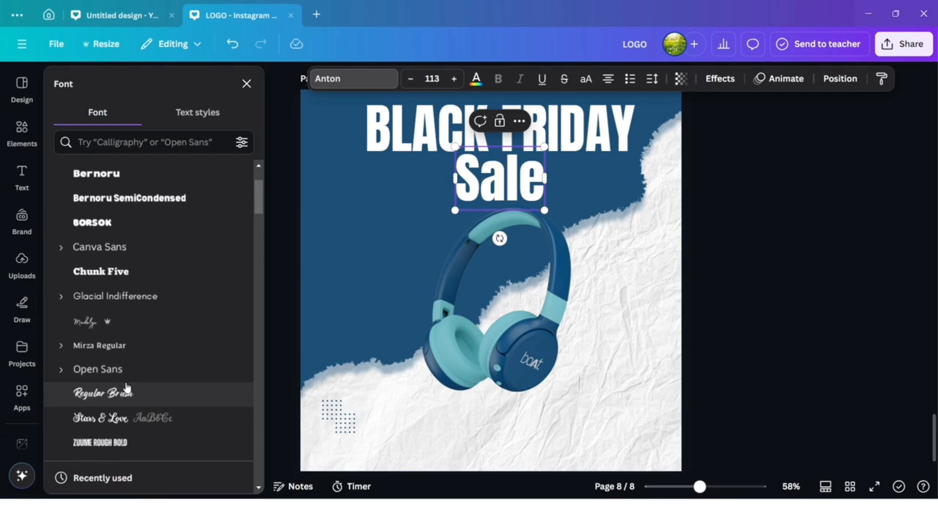
{"action": "left_click", "coordinate": [93, 323]}
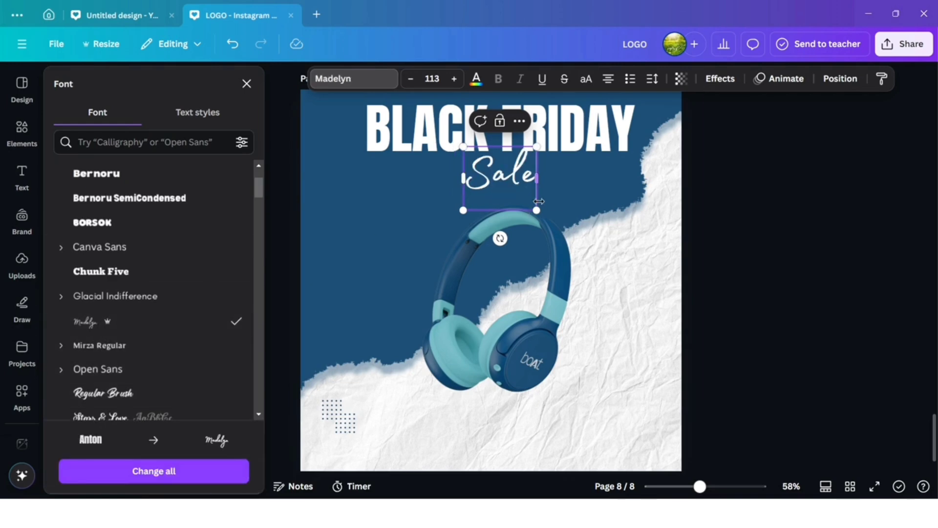
{"action": "left_click_drag", "start_coordinate": [554, 211], "coordinate": [583, 237]}
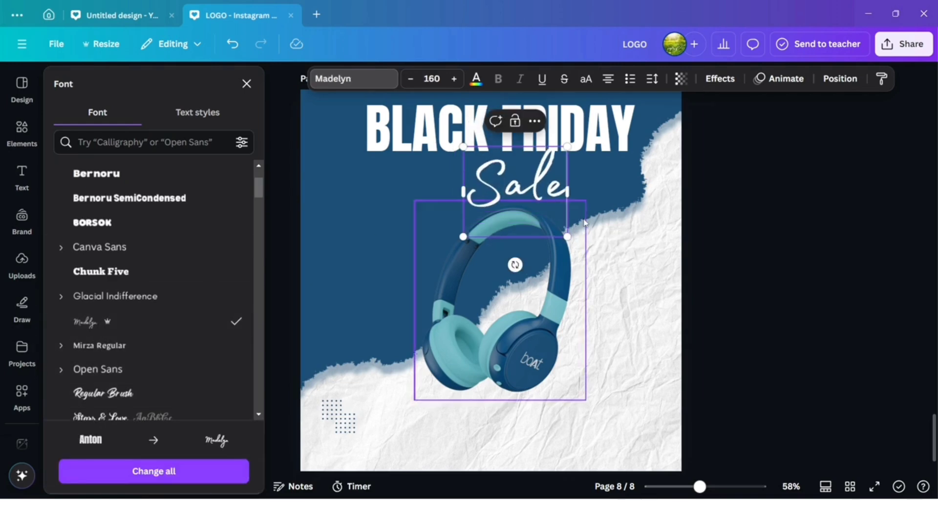
{"action": "left_click_drag", "start_coordinate": [524, 207], "coordinate": [499, 218]}
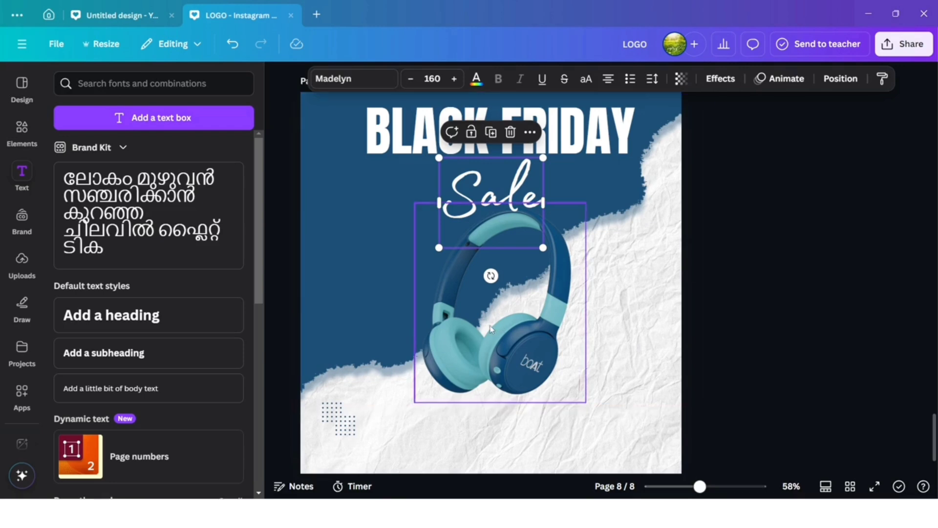
{"action": "left_click", "coordinate": [491, 340]}
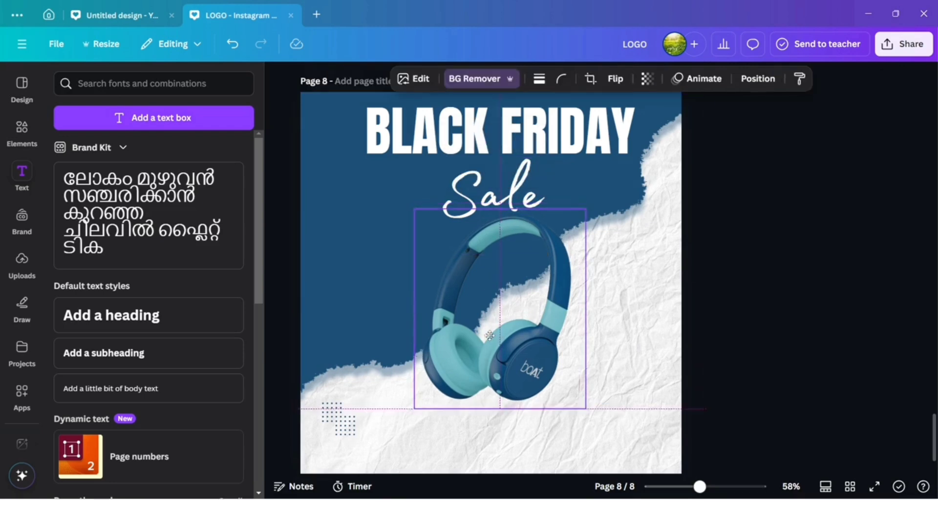
{"action": "left_click", "coordinate": [792, 293]}
Search the elements for "line", add a plain solid line to the page and rotate it to vertical
{"action": "left_click", "coordinate": [201, 77]}
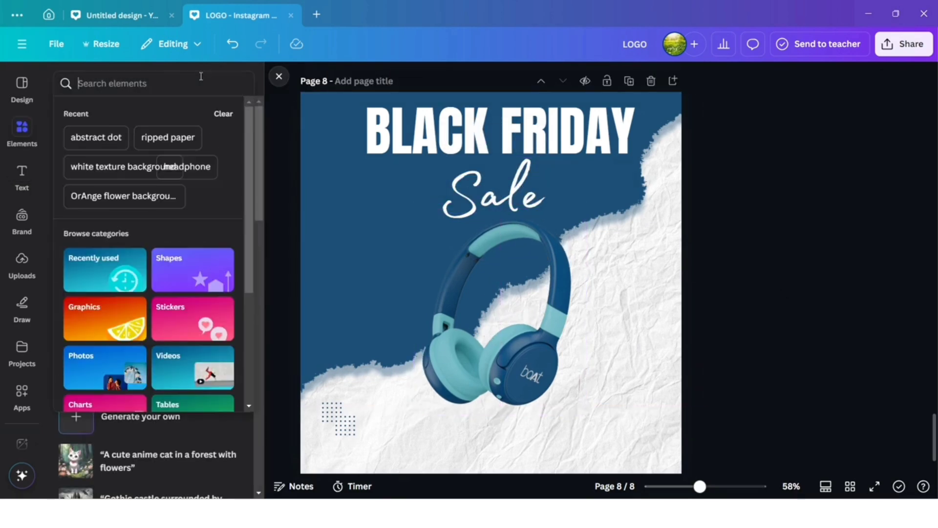
{"action": "type", "text": "line"}
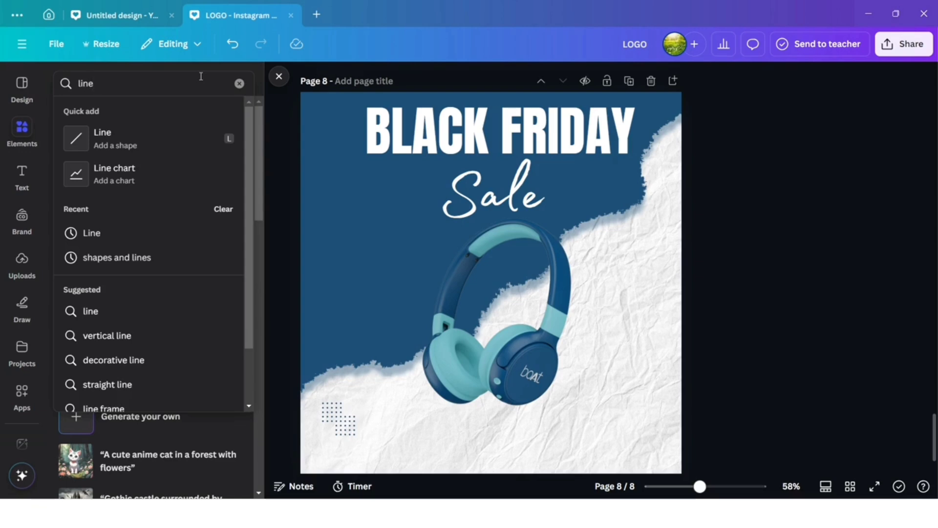
{"action": "key", "text": "Return"}
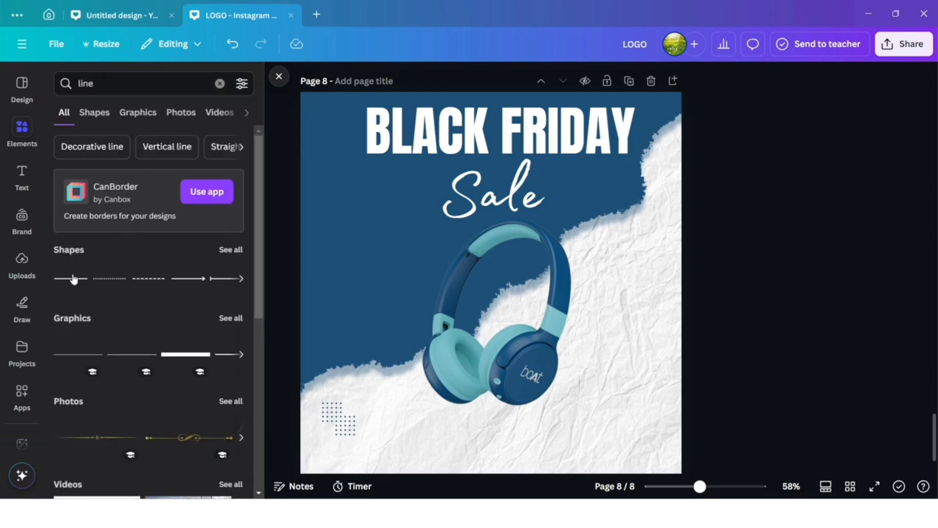
{"action": "left_click", "coordinate": [71, 280]}
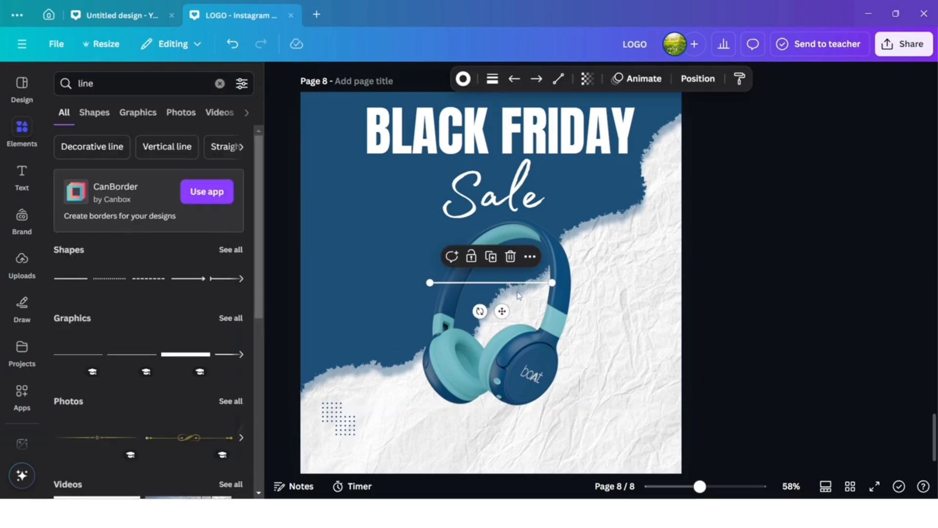
{"action": "left_click_drag", "start_coordinate": [479, 311], "coordinate": [413, 272]}
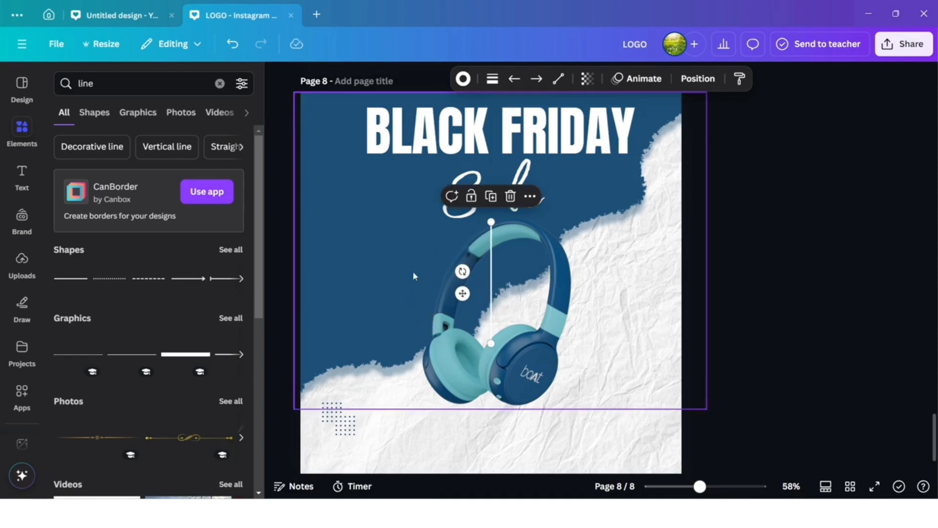
Give the vertical line a weight of 11 and the headphones' dark blue colour, placed on the white paper right of the headphones
{"action": "left_click", "coordinate": [493, 80]}
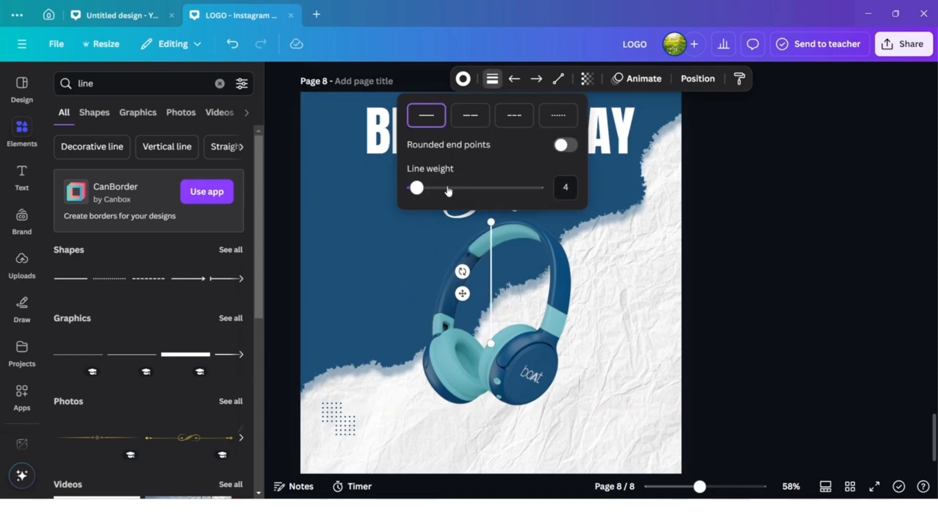
{"action": "left_click_drag", "start_coordinate": [417, 188], "coordinate": [426, 191]}
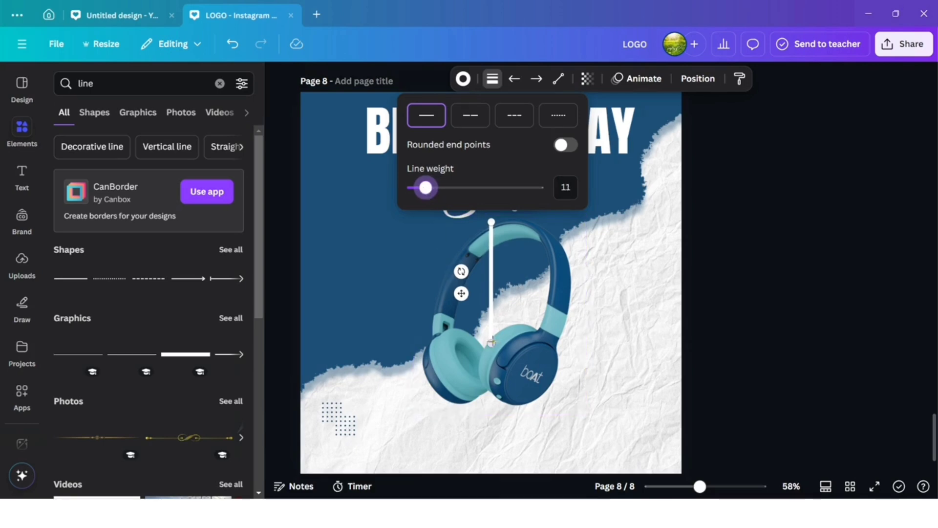
{"action": "left_click_drag", "start_coordinate": [461, 293], "coordinate": [612, 316]}
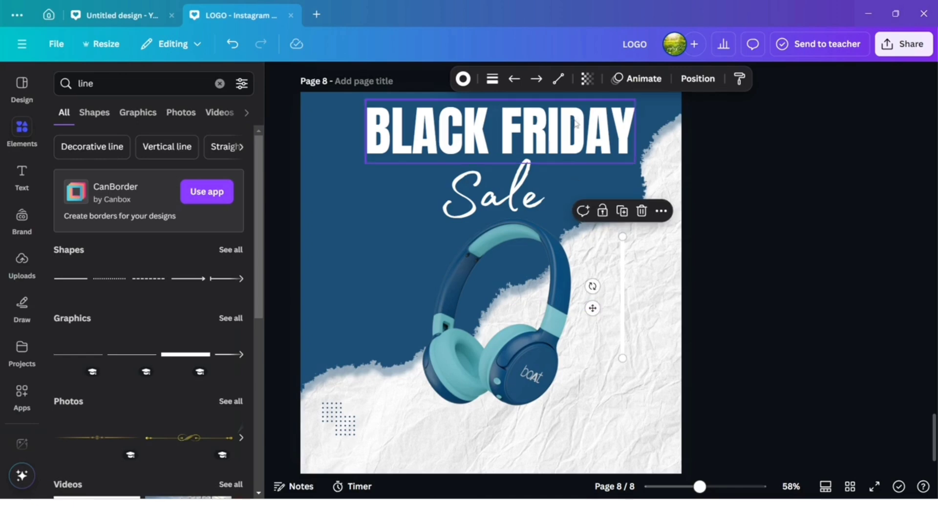
{"action": "left_click", "coordinate": [464, 81]}
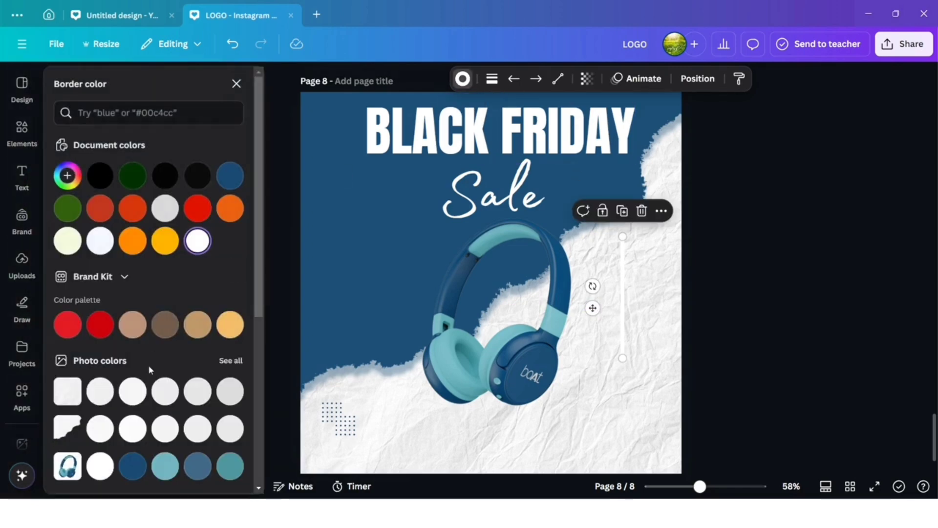
{"action": "left_click", "coordinate": [135, 468]}
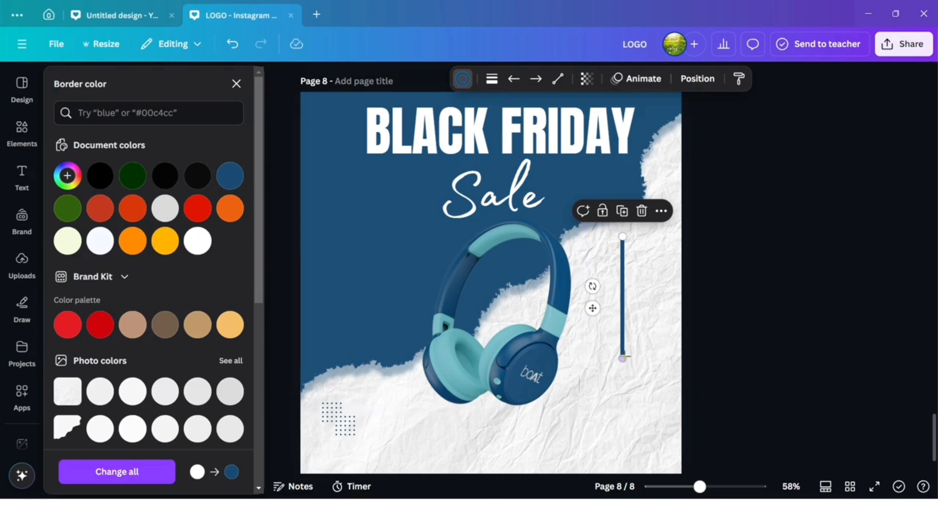
Shorten the vertical line to a length of about 176 and move it close beside the headphones' right edge
{"action": "left_click_drag", "start_coordinate": [623, 358], "coordinate": [623, 298]}
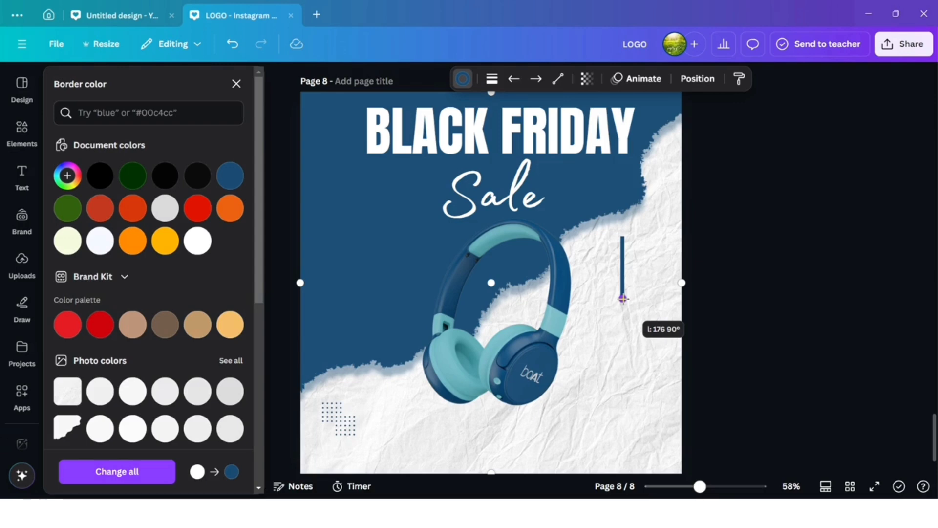
{"action": "left_click_drag", "start_coordinate": [622, 298], "coordinate": [566, 295]}
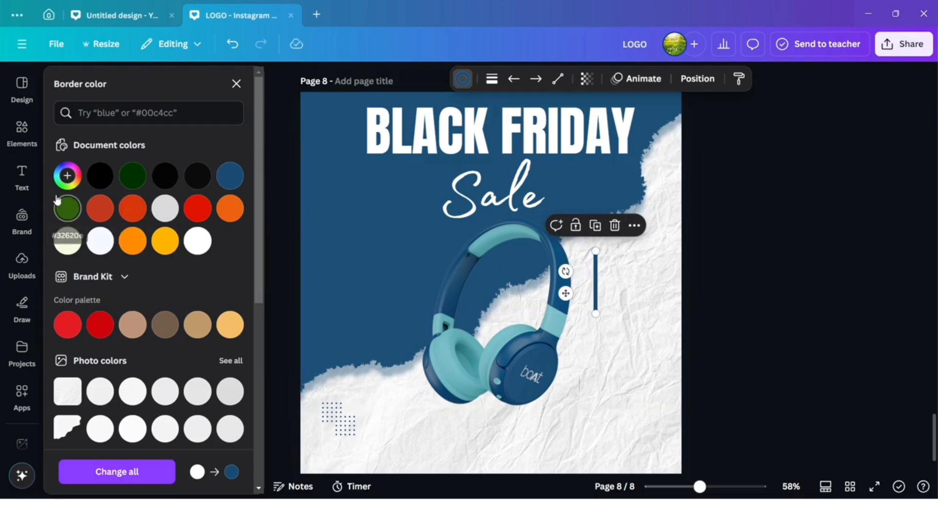
Add a subheading reading "75%" just right of the vertical line and colour it the headphones' dark blue
{"action": "left_click", "coordinate": [22, 176]}
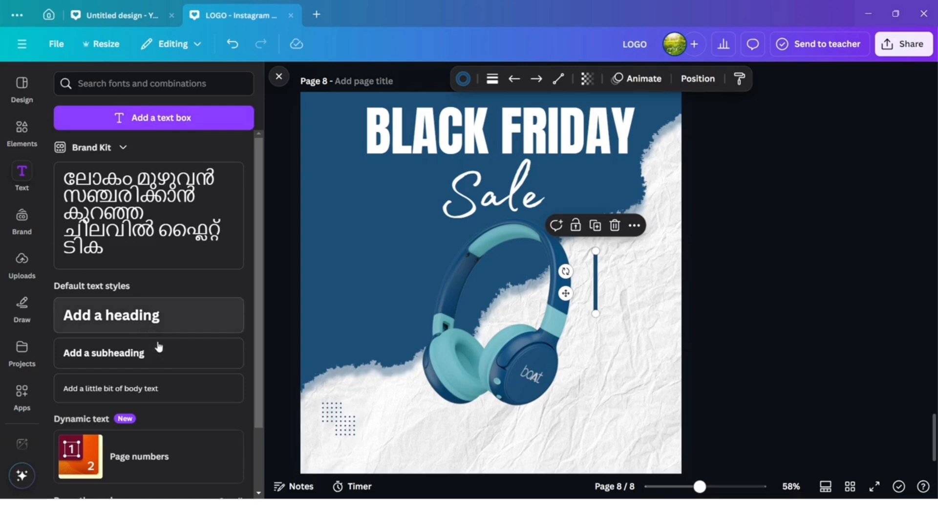
{"action": "left_click", "coordinate": [164, 360]}
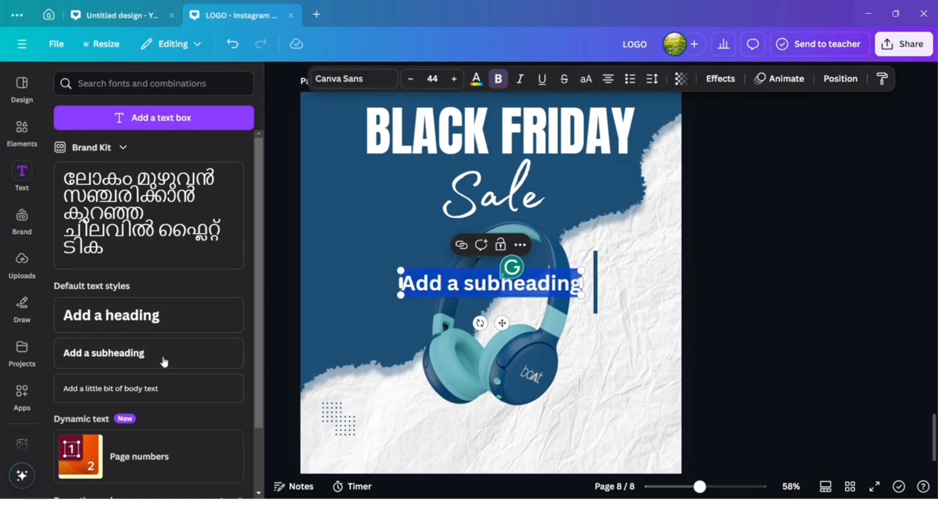
{"action": "type", "text": "75"}
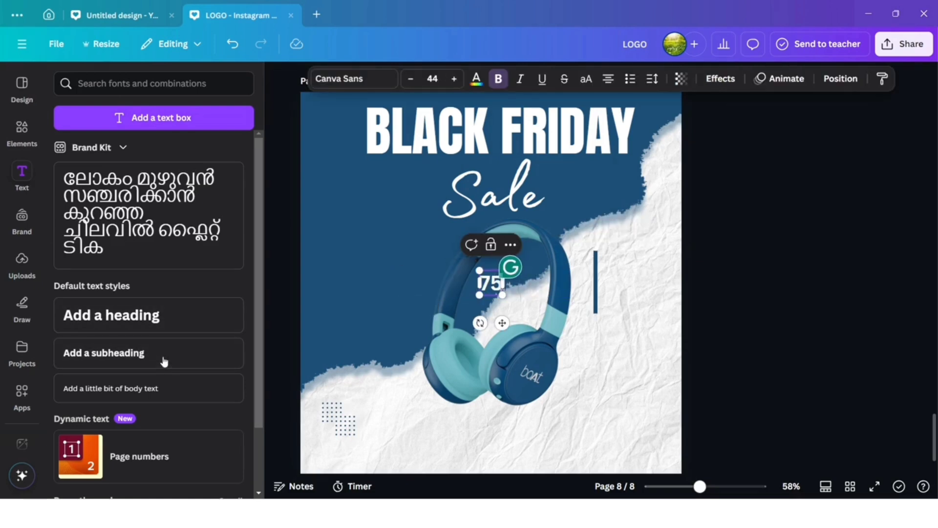
{"action": "type", "text": "%"}
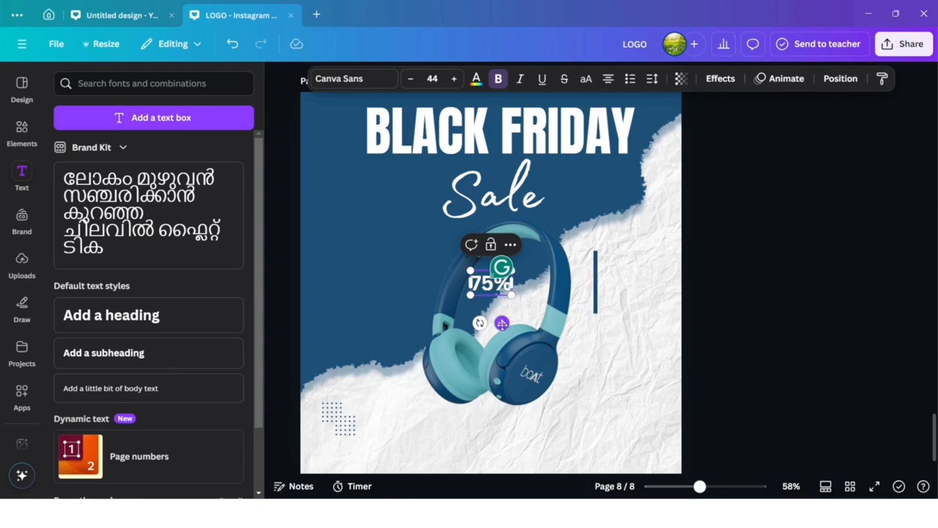
{"action": "left_click_drag", "start_coordinate": [502, 323], "coordinate": [640, 305]}
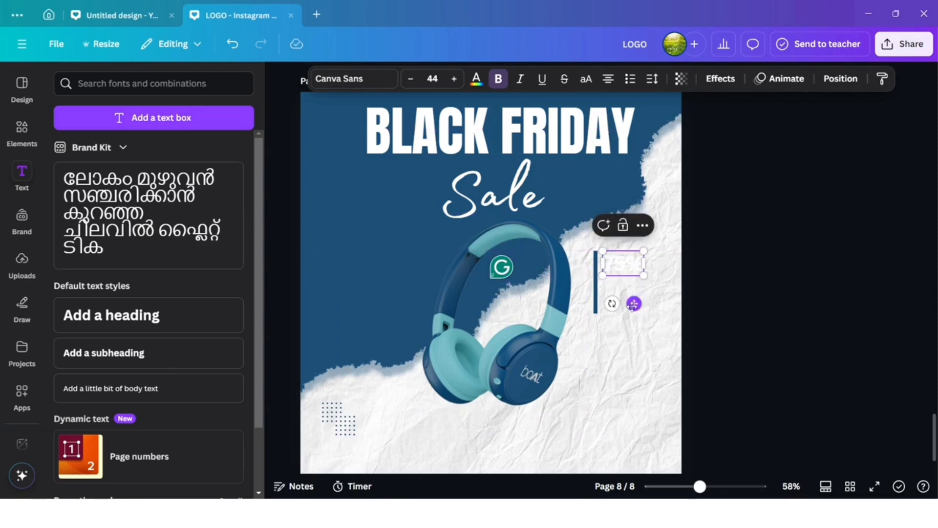
{"action": "left_click", "coordinate": [476, 79]}
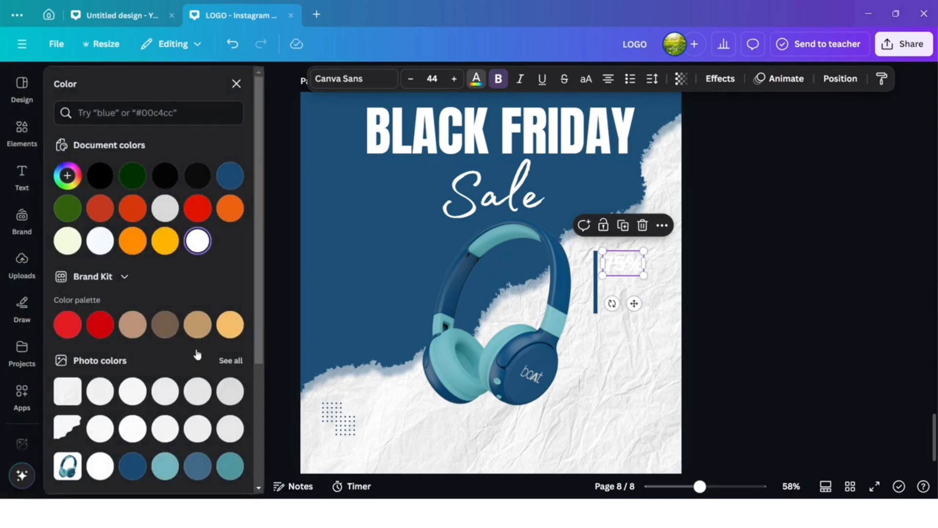
{"action": "left_click", "coordinate": [133, 465]}
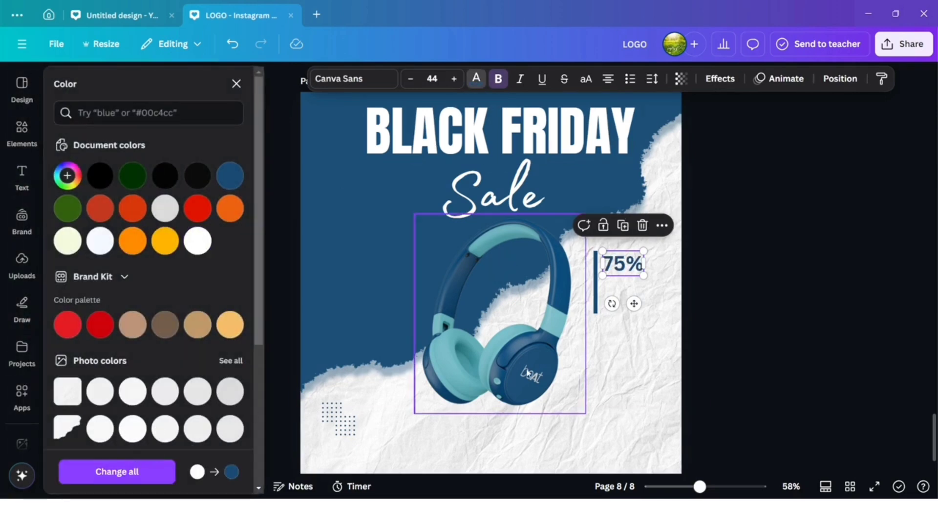
Duplicate the "75%" text, place the copy just below it and replace its text with "OFF"
{"action": "left_click", "coordinate": [623, 226]}
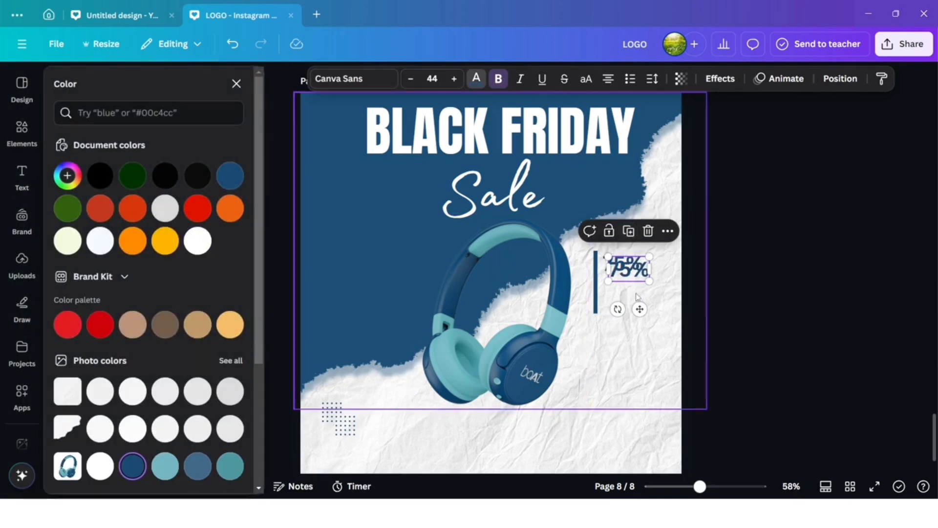
{"action": "left_click_drag", "start_coordinate": [639, 309], "coordinate": [636, 322]}
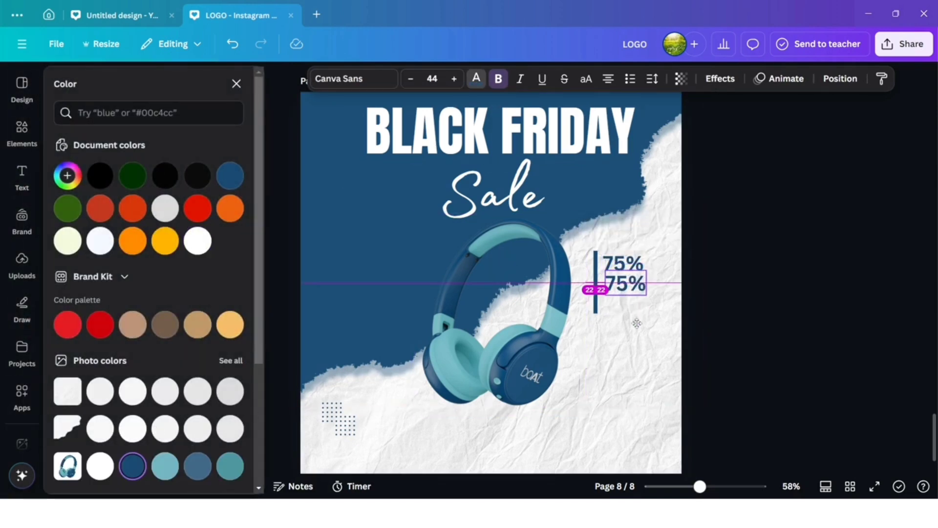
{"action": "double_click", "coordinate": [636, 290]}
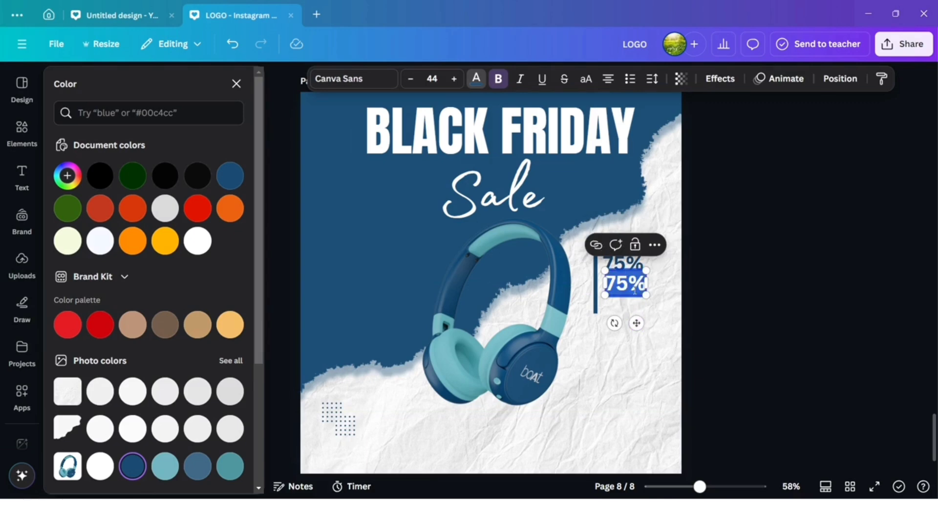
{"action": "type", "text": "OFF"}
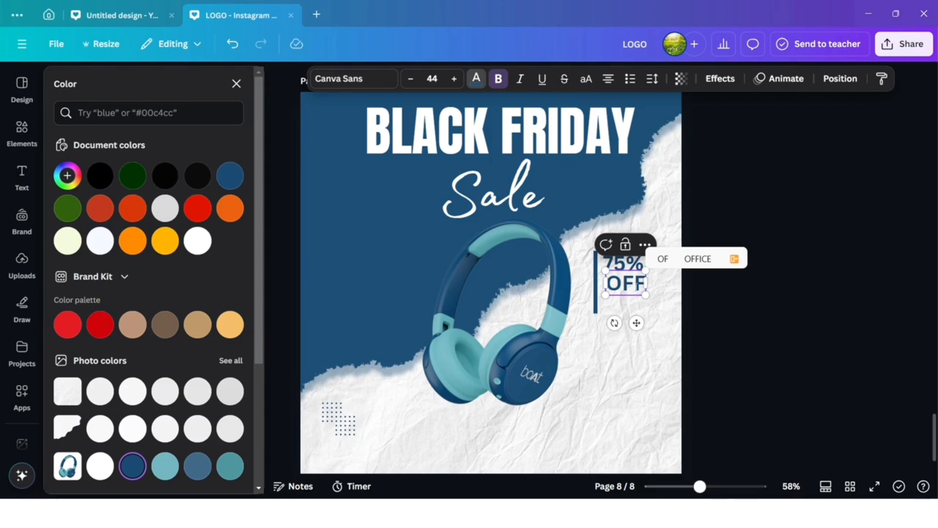
{"action": "left_click", "coordinate": [671, 318]}
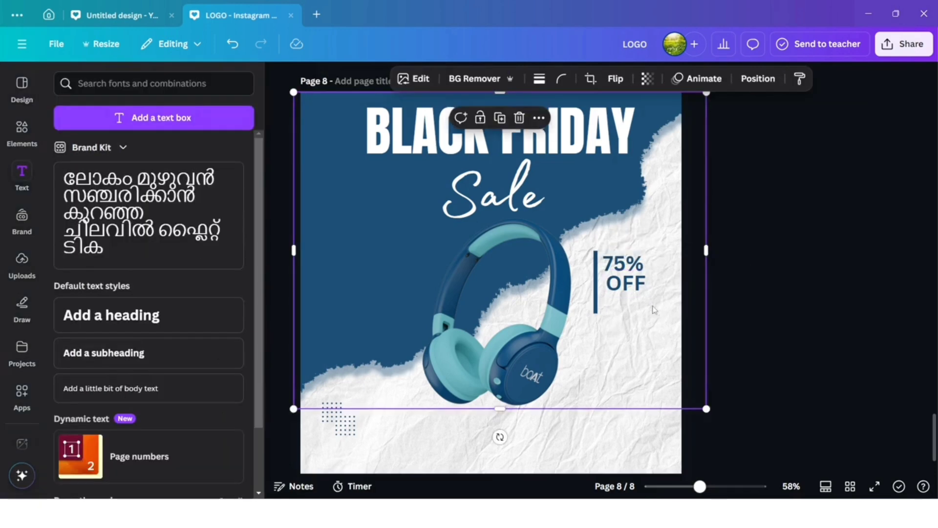
Duplicate the "OFF" text, place the copy beneath it and replace its text with "SPECIAL DISCOUNT"
{"action": "left_click", "coordinate": [646, 291]}
{"action": "left_click", "coordinate": [631, 250]}
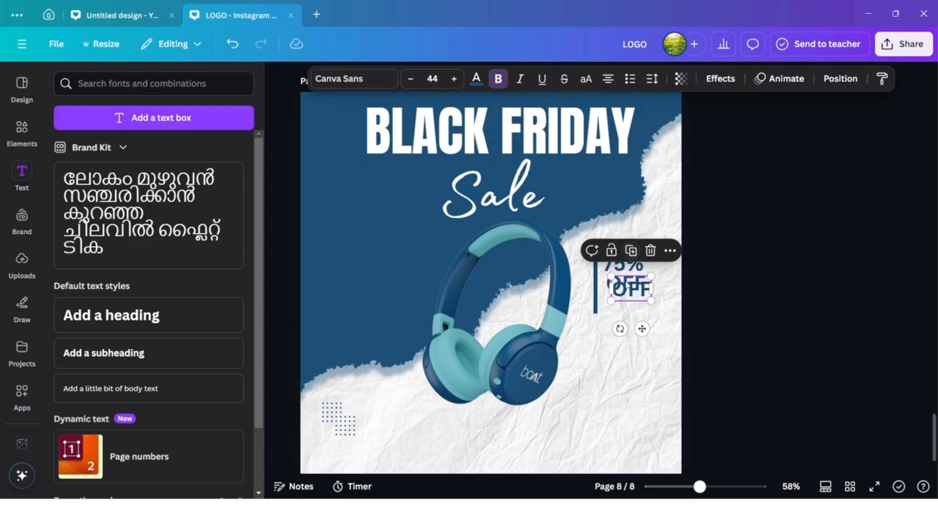
{"action": "left_click_drag", "start_coordinate": [626, 292], "coordinate": [624, 308]}
{"action": "double_click", "coordinate": [624, 308]}
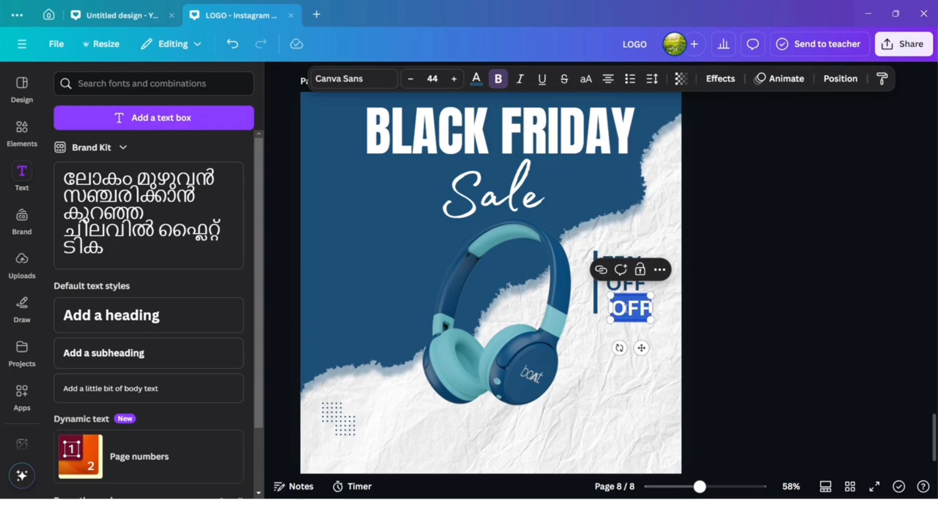
{"action": "type", "text": "SPEC"}
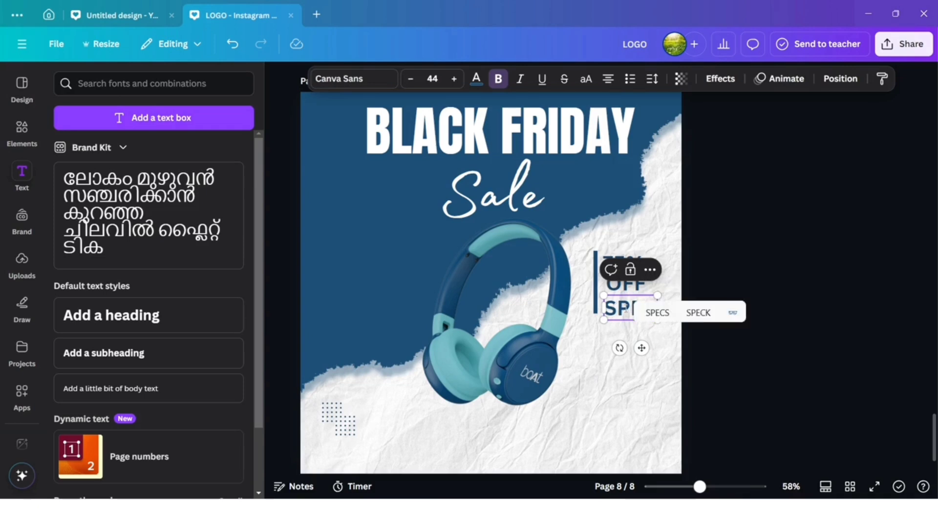
{"action": "type", "text": "IAL DI"}
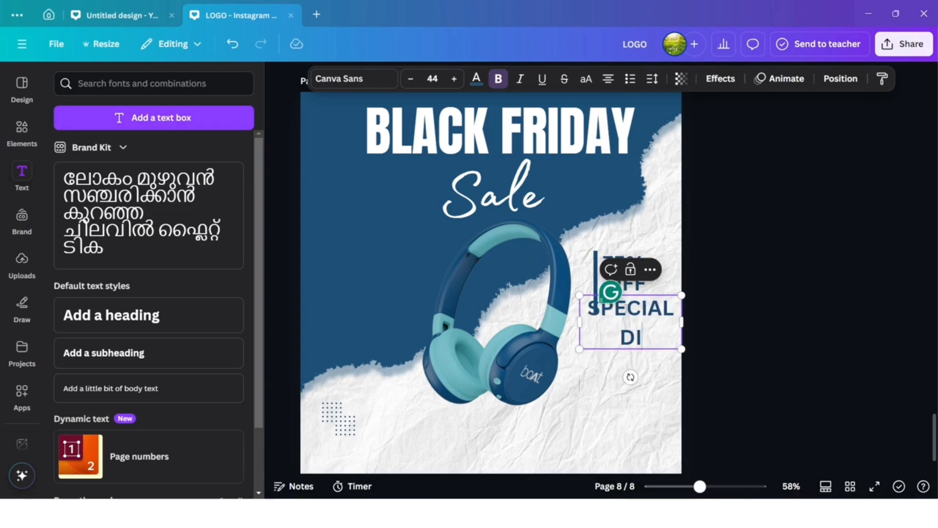
{"action": "type", "text": "SCOUNT"}
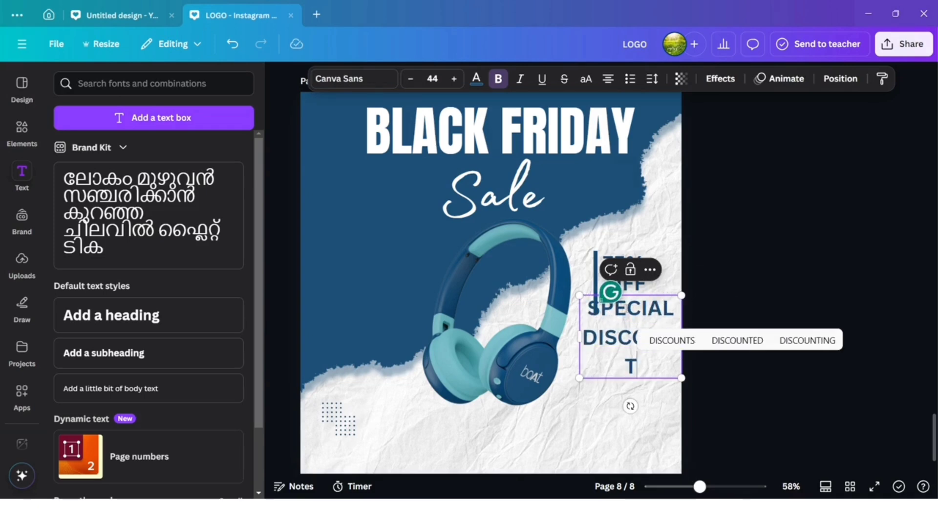
{"action": "left_click", "coordinate": [737, 304]}
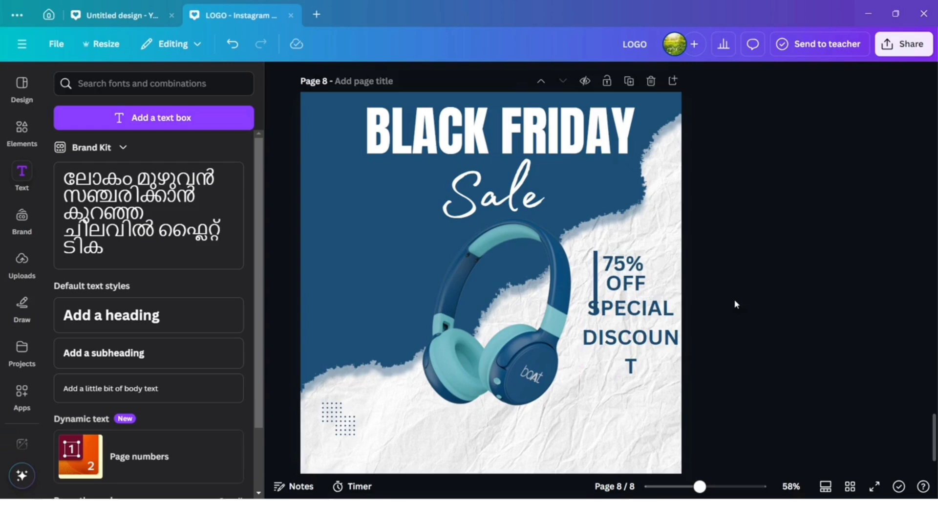
Shrink "SPECIAL DISCOUNT" to one line at about size 18.3 and place it under "OFF" at the vertical line's lower end
{"action": "left_click", "coordinate": [679, 338]}
{"action": "left_click_drag", "start_coordinate": [684, 336], "coordinate": [708, 335]}
{"action": "left_click", "coordinate": [643, 378]}
{"action": "left_click_drag", "start_coordinate": [646, 316], "coordinate": [588, 378]}
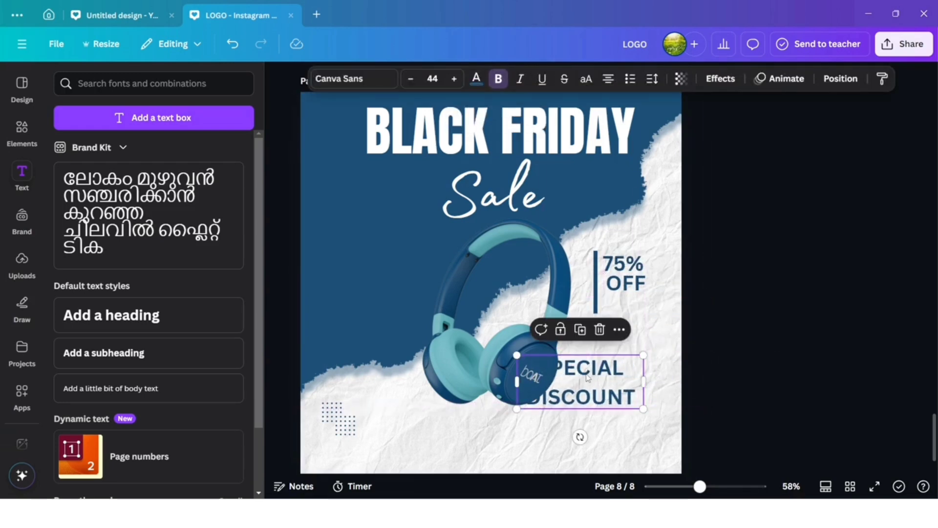
{"action": "left_click_drag", "start_coordinate": [644, 382], "coordinate": [670, 398]}
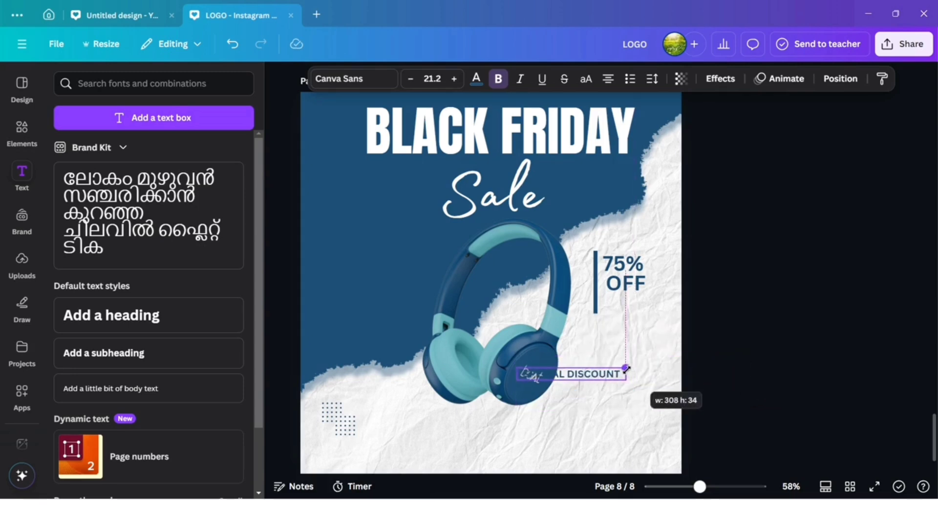
{"action": "left_click_drag", "start_coordinate": [580, 408], "coordinate": [646, 343]}
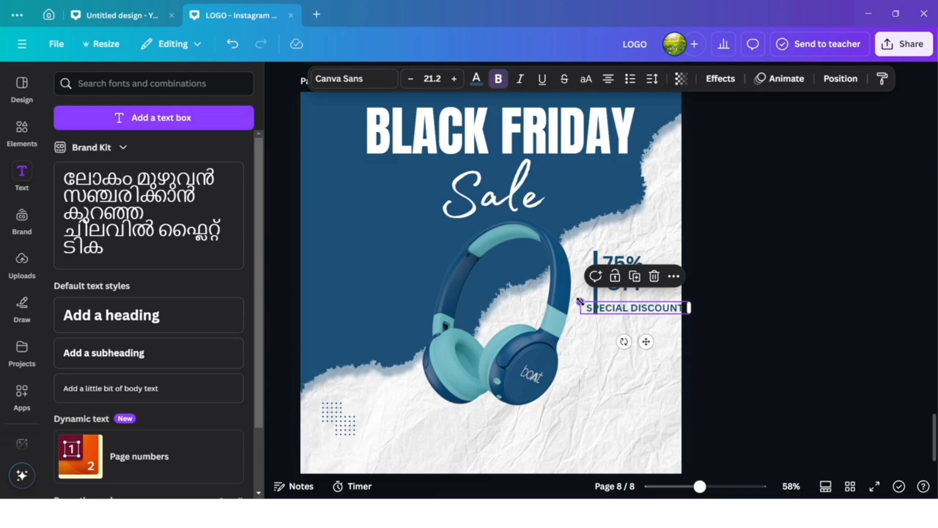
{"action": "left_click_drag", "start_coordinate": [580, 301], "coordinate": [596, 303]}
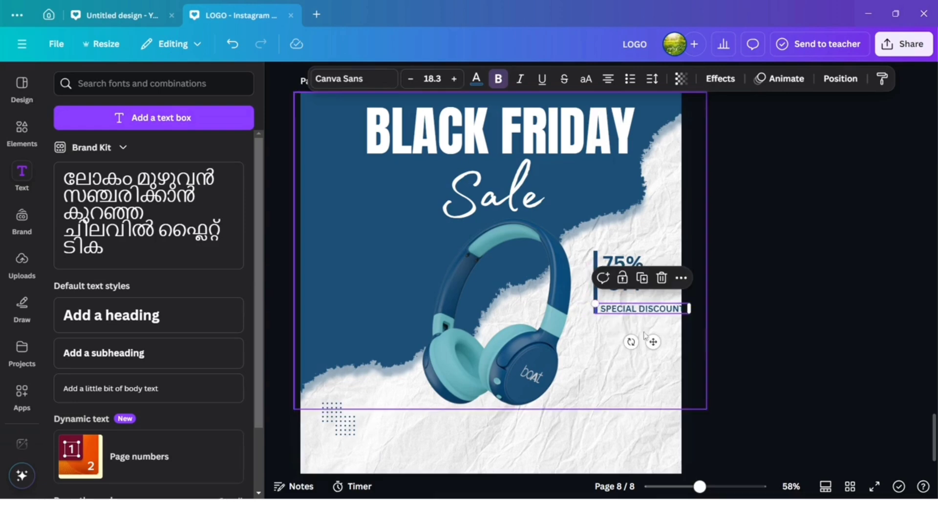
Shift the vertical line slightly left towards the headphones and enlarge "75%" to about size 61.1
{"action": "left_click", "coordinate": [596, 293]}
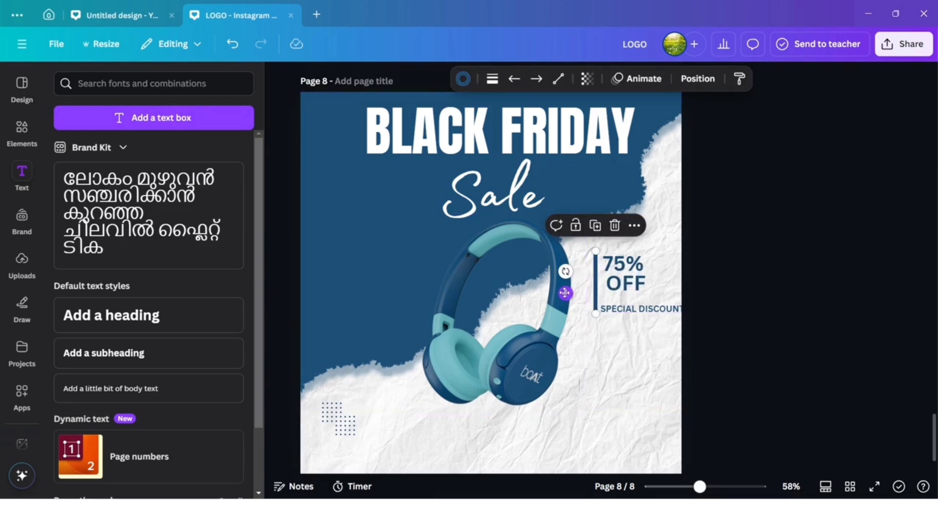
{"action": "left_click_drag", "start_coordinate": [565, 293], "coordinate": [560, 293]}
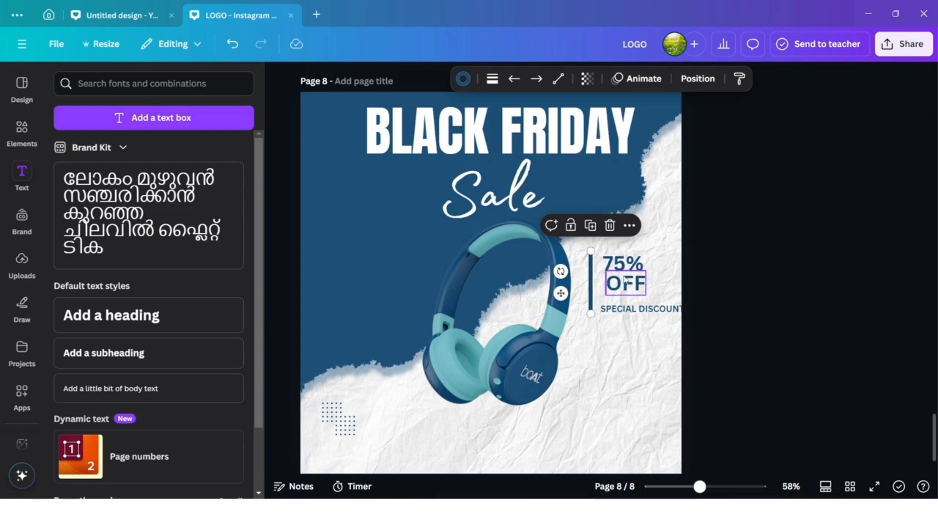
{"action": "left_click_drag", "start_coordinate": [624, 268], "coordinate": [652, 242]}
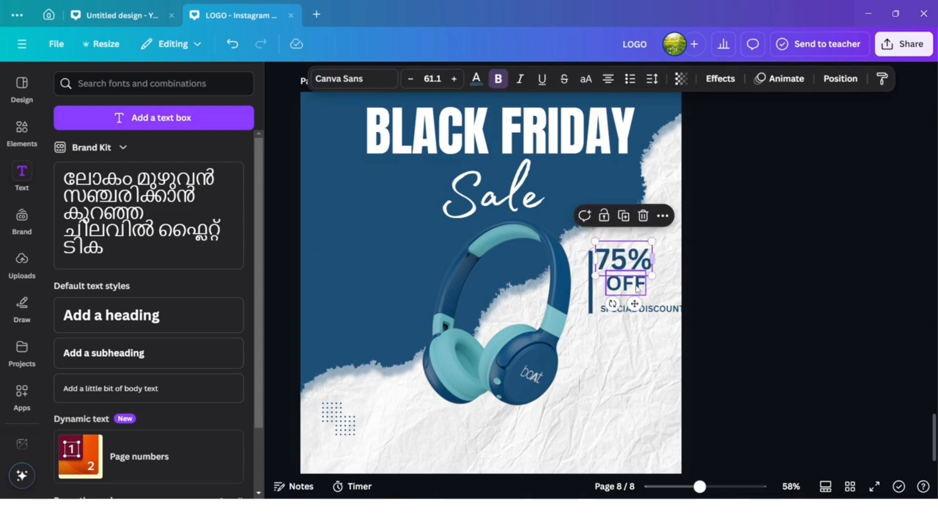
Move "OFF" up above "75%" and lower "75%" slightly beside the vertical line
{"action": "left_click", "coordinate": [637, 290]}
{"action": "left_click_drag", "start_coordinate": [635, 321], "coordinate": [641, 228]}
{"action": "left_click", "coordinate": [623, 269]}
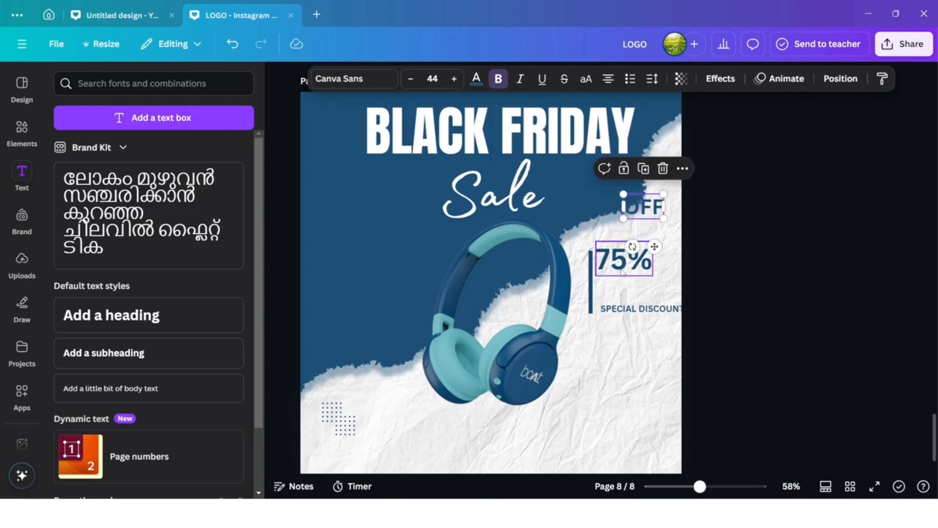
{"action": "left_click_drag", "start_coordinate": [624, 269], "coordinate": [618, 275]}
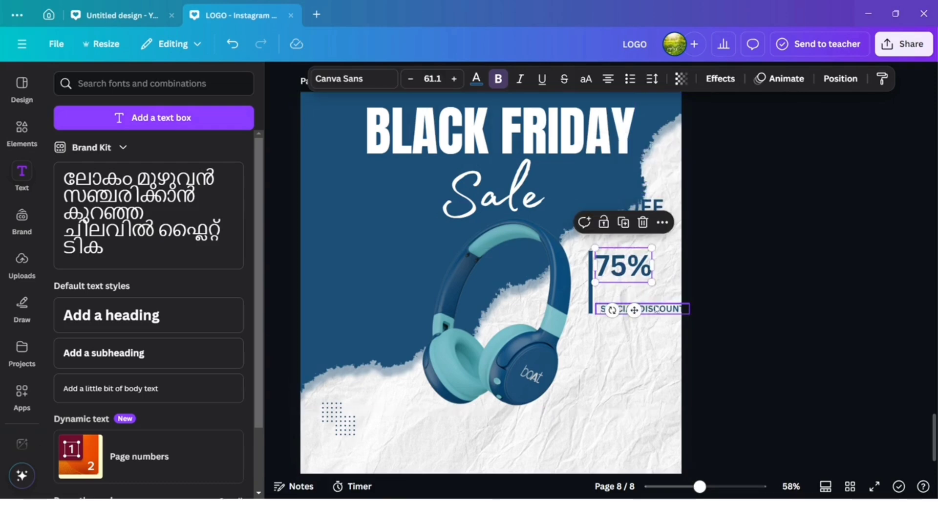
Place "SPECIAL DISCOUNT" directly beneath "75%" and rotate "OFF" to read vertically upward, above the right end of "75%"
{"action": "left_click", "coordinate": [655, 309]}
{"action": "left_click_drag", "start_coordinate": [655, 309], "coordinate": [659, 288]}
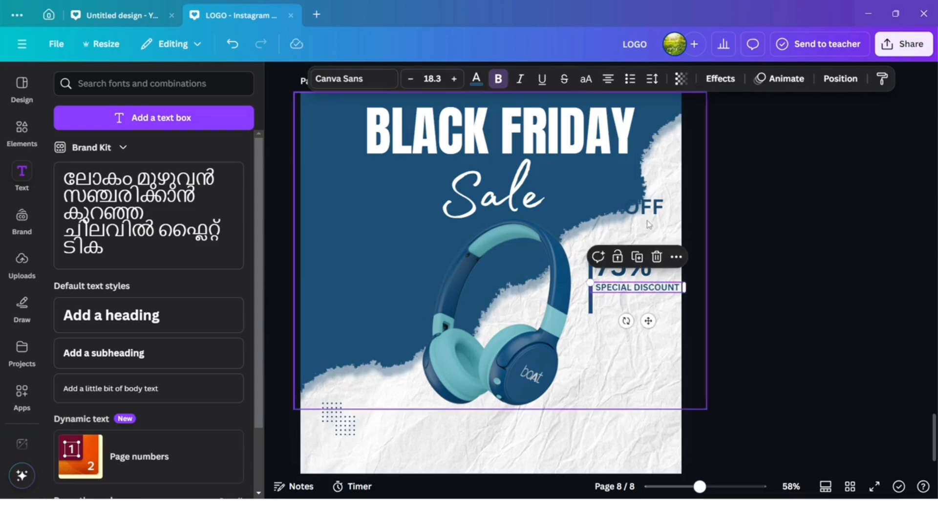
{"action": "left_click_drag", "start_coordinate": [654, 217], "coordinate": [690, 244]}
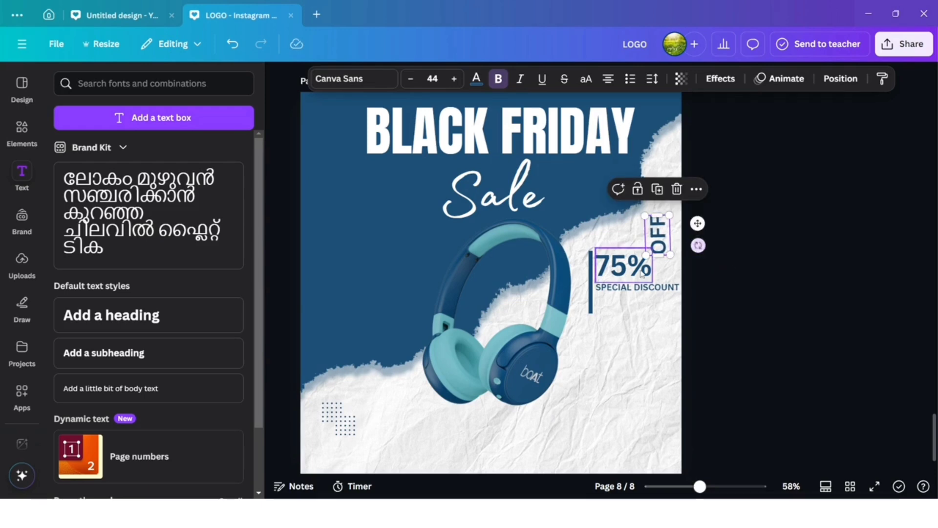
Lower "SPECIAL DISCOUNT" towards the vertical line's lower end and move "75%" down close above it
{"action": "left_click", "coordinate": [632, 296]}
{"action": "left_click_drag", "start_coordinate": [632, 295], "coordinate": [631, 303]}
{"action": "left_click_drag", "start_coordinate": [633, 305], "coordinate": [635, 309]}
{"action": "left_click", "coordinate": [629, 259]}
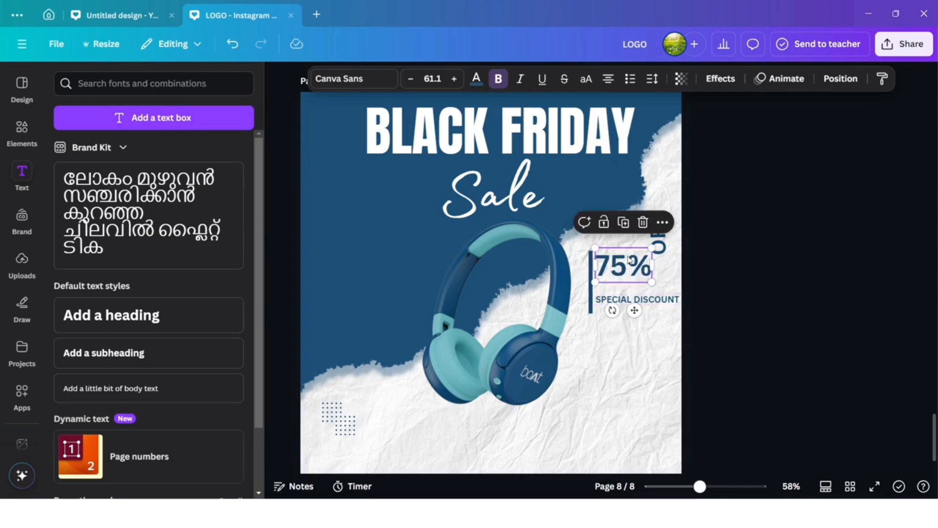
{"action": "left_click_drag", "start_coordinate": [630, 260], "coordinate": [629, 272]}
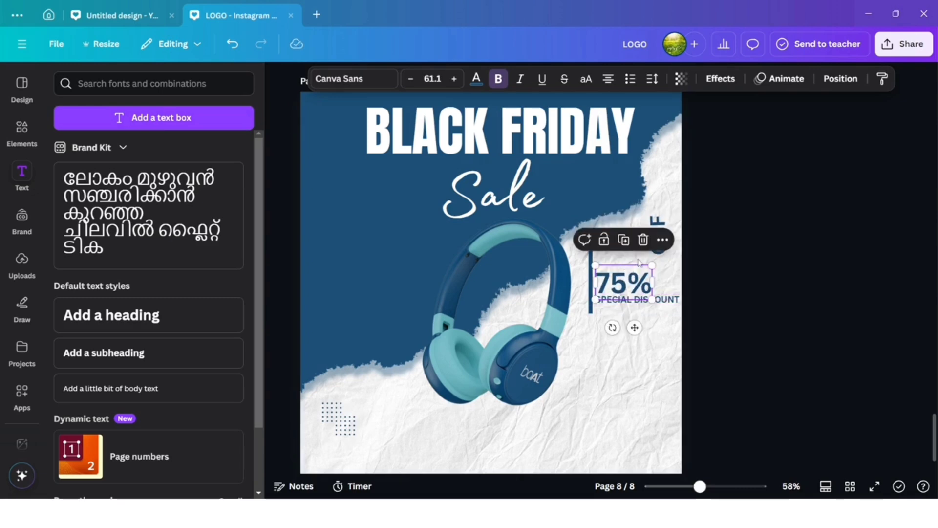
Add a square shape, narrow it into a small upright rectangle and place it at the right end of "75%"
{"action": "left_click", "coordinate": [31, 145]}
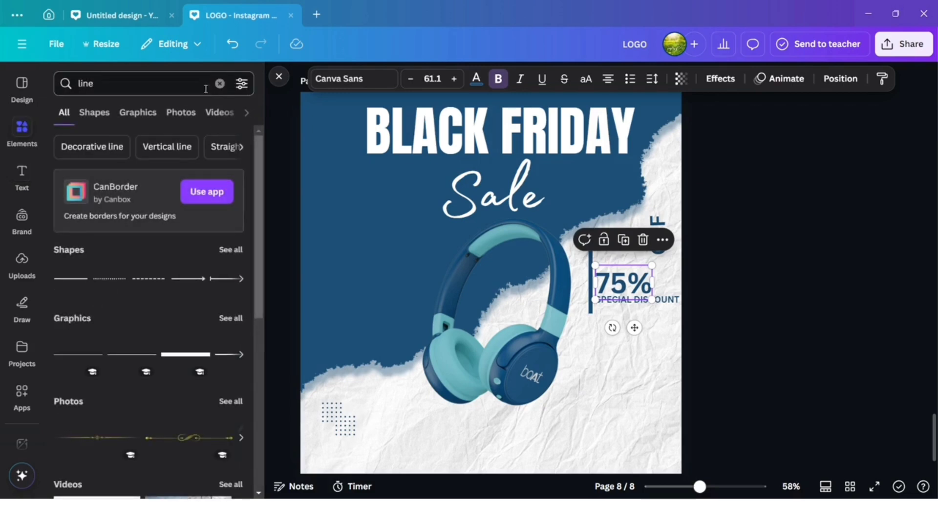
{"action": "left_click", "coordinate": [220, 84]}
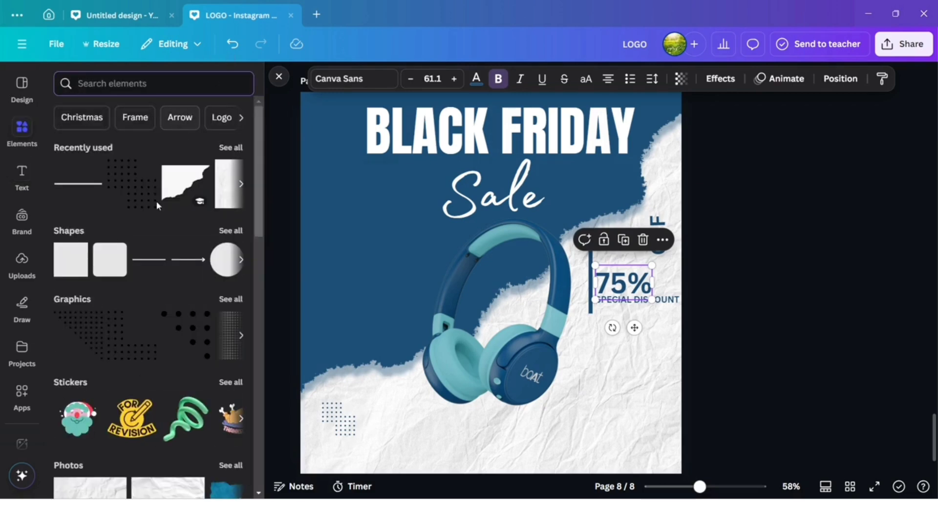
{"action": "left_click", "coordinate": [71, 259]}
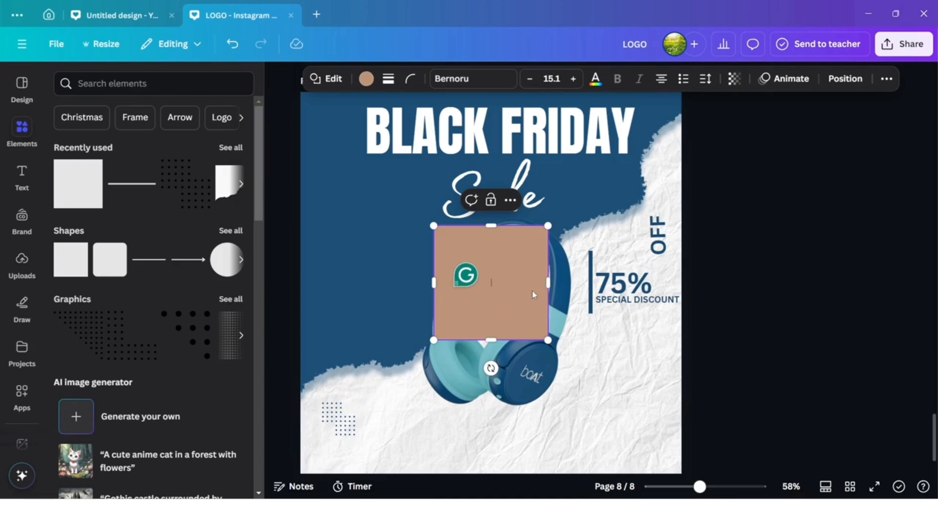
{"action": "left_click_drag", "start_coordinate": [548, 282], "coordinate": [460, 288]}
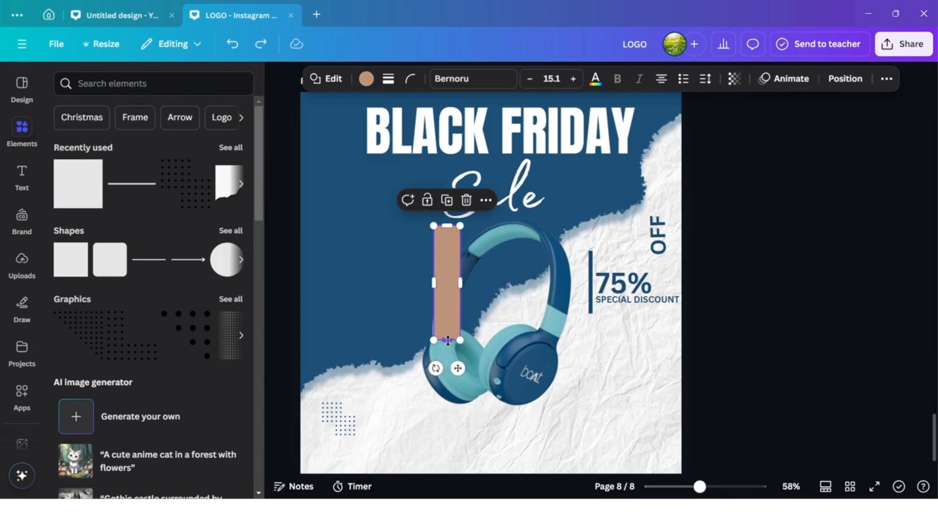
{"action": "left_click_drag", "start_coordinate": [447, 337], "coordinate": [669, 322]}
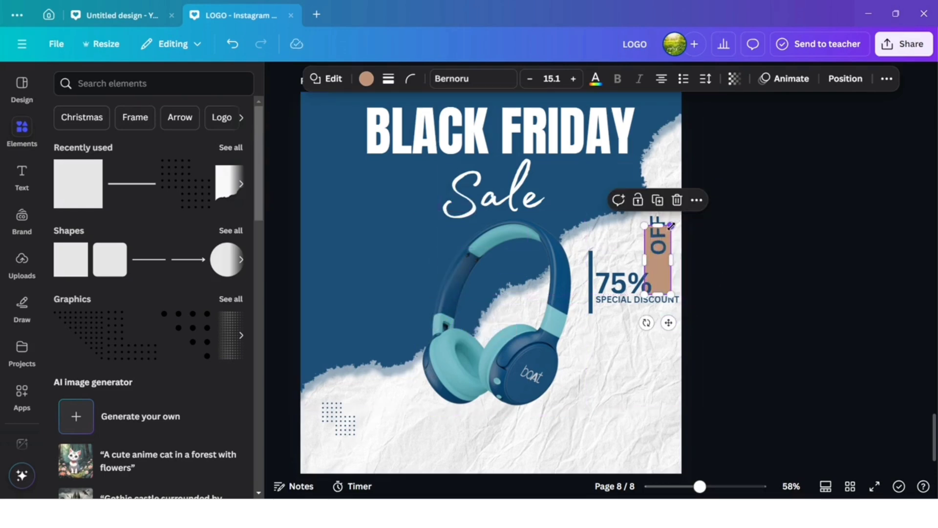
{"action": "left_click_drag", "start_coordinate": [670, 226], "coordinate": [663, 248]}
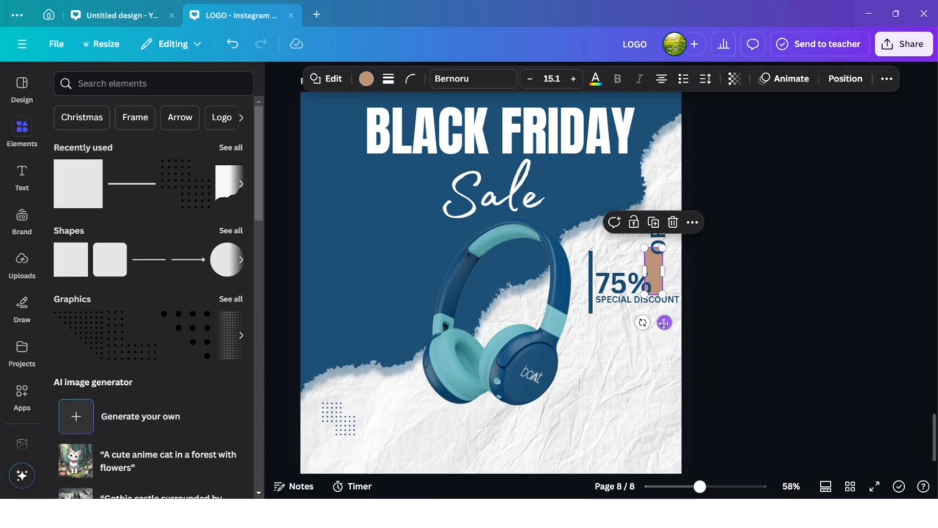
{"action": "left_click_drag", "start_coordinate": [665, 323], "coordinate": [672, 323]}
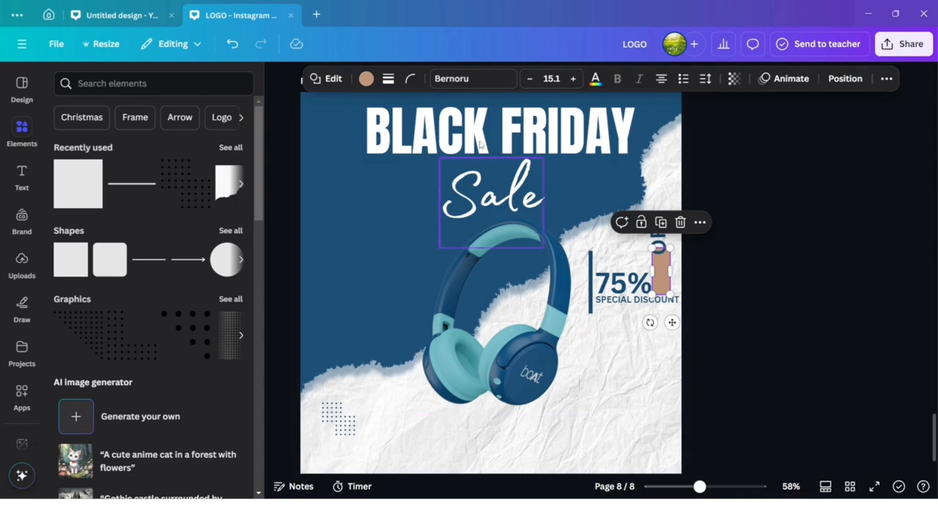
Fill the small upright rectangle with the dark blue from the headphones photo colors
{"action": "left_click", "coordinate": [367, 81]}
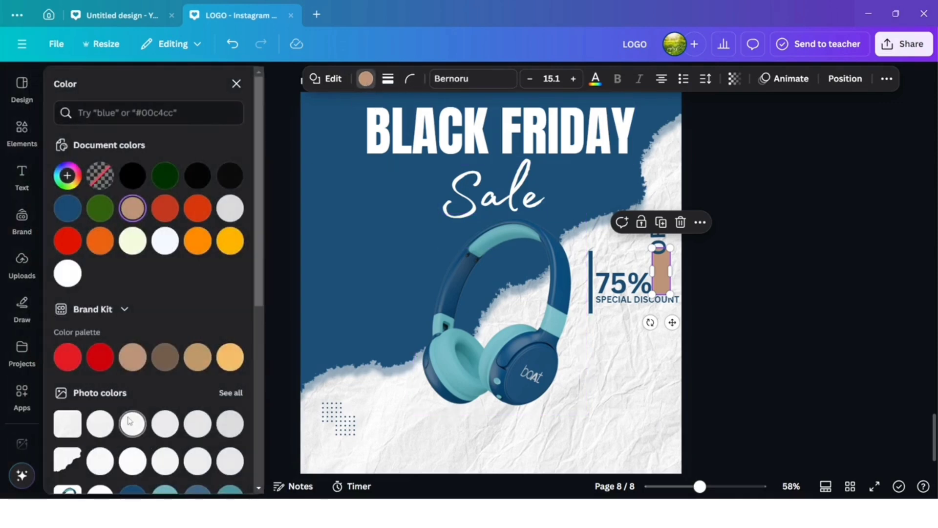
{"action": "scroll", "coordinate": [127, 362], "scroll_direction": "down", "scroll_amount": 4}
{"action": "left_click", "coordinate": [131, 288]}
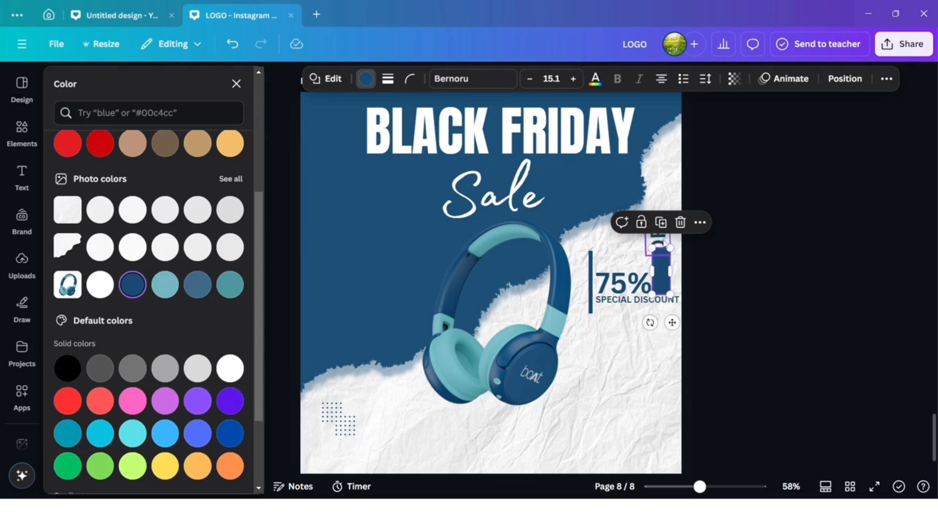
Color "OFF" white, reduce it to size 28.5 and place it on the dark blue rectangle
{"action": "left_click", "coordinate": [562, 137]}
{"action": "left_click", "coordinate": [476, 79]}
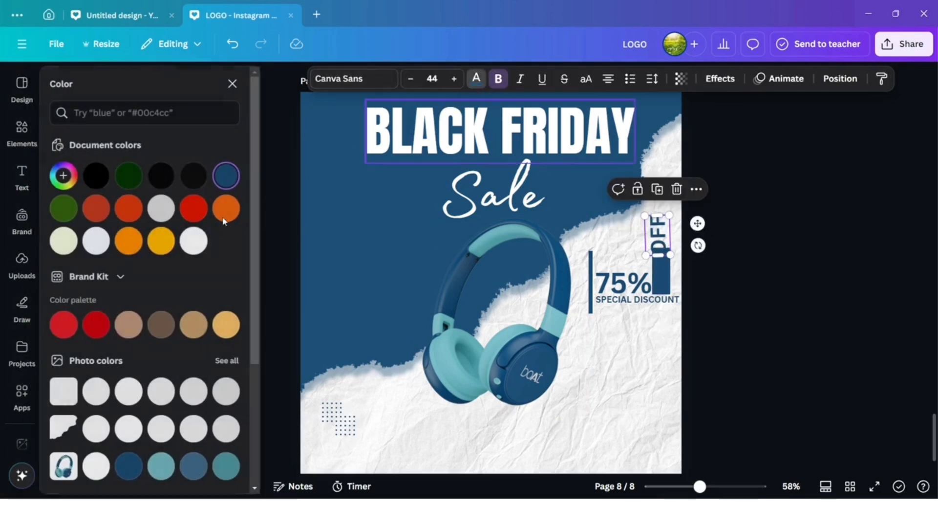
{"action": "left_click", "coordinate": [194, 241]}
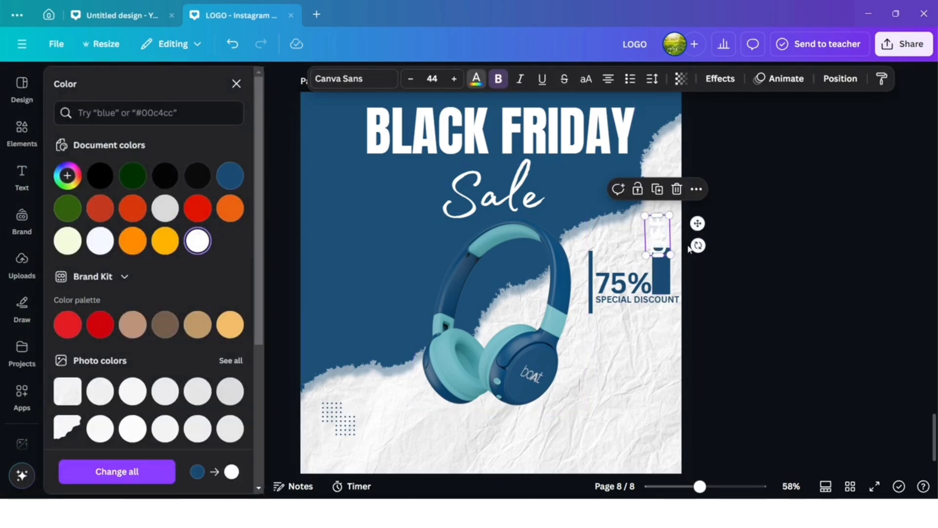
{"action": "left_click_drag", "start_coordinate": [699, 223], "coordinate": [695, 266]}
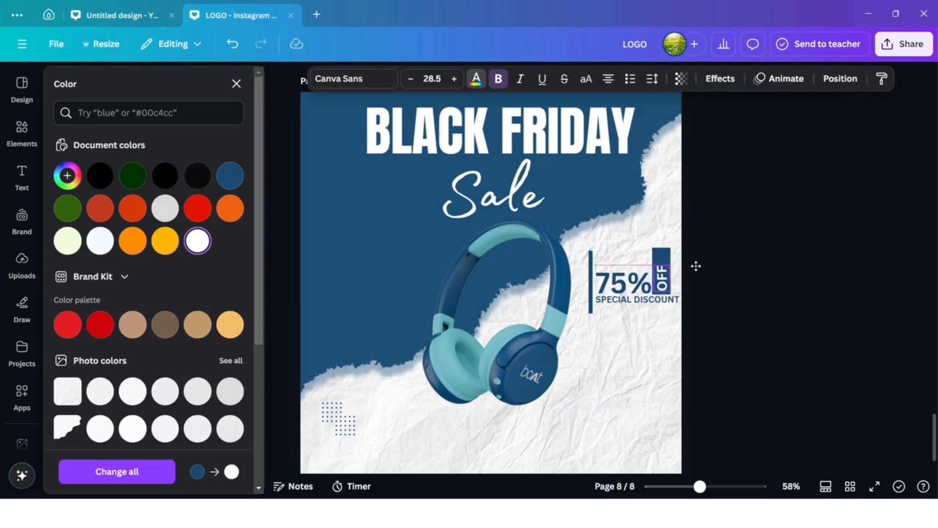
Shorten the blue rectangle to fit around "OFF" and lower the vertical line's upper end to the same height
{"action": "left_click", "coordinate": [665, 258]}
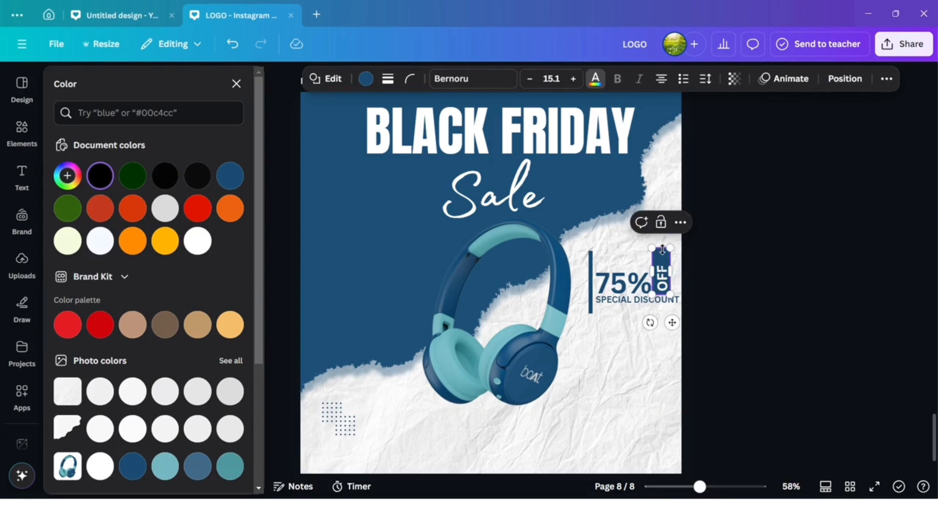
{"action": "left_click_drag", "start_coordinate": [663, 248], "coordinate": [663, 259]}
{"action": "left_click", "coordinate": [642, 301]}
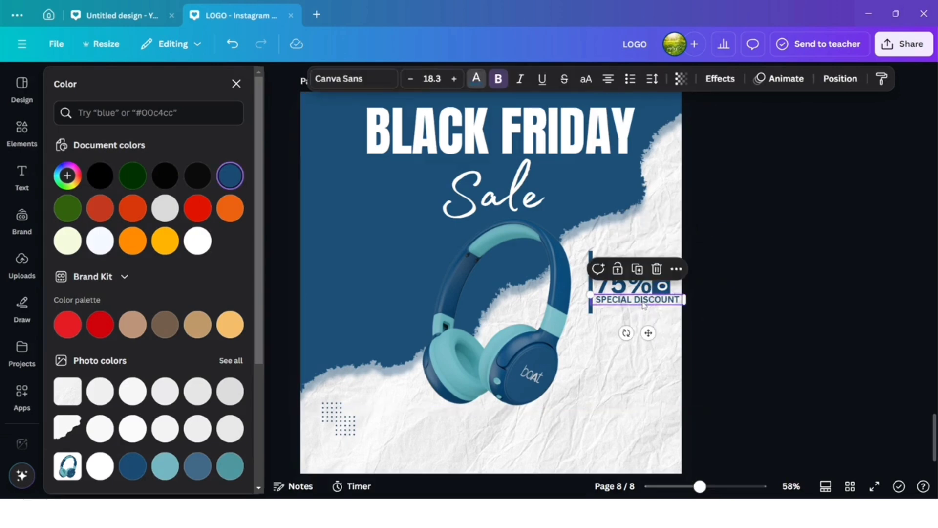
{"action": "left_click_drag", "start_coordinate": [644, 305], "coordinate": [642, 304]}
{"action": "key", "text": "Escape"}
{"action": "key", "text": "Escape"}
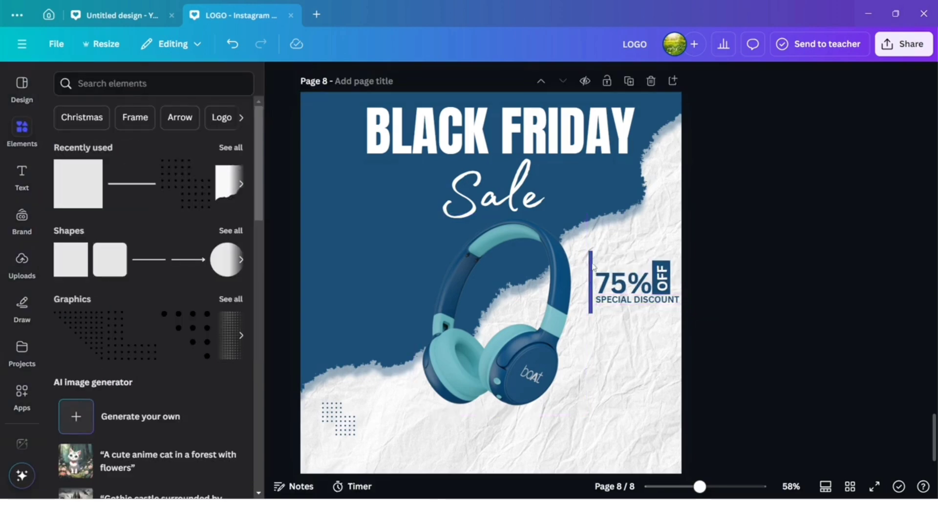
{"action": "left_click", "coordinate": [593, 267]}
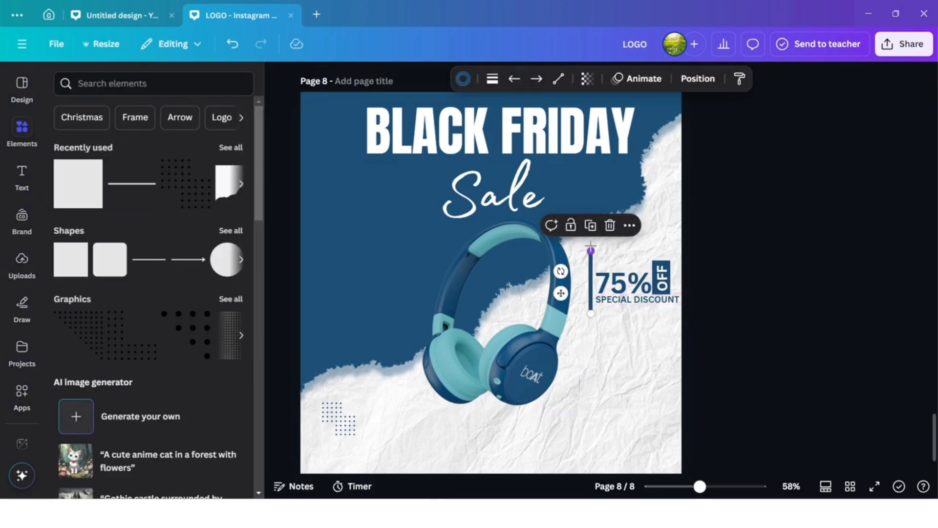
{"action": "left_click_drag", "start_coordinate": [591, 246], "coordinate": [590, 255]}
{"action": "left_click", "coordinate": [724, 287]}
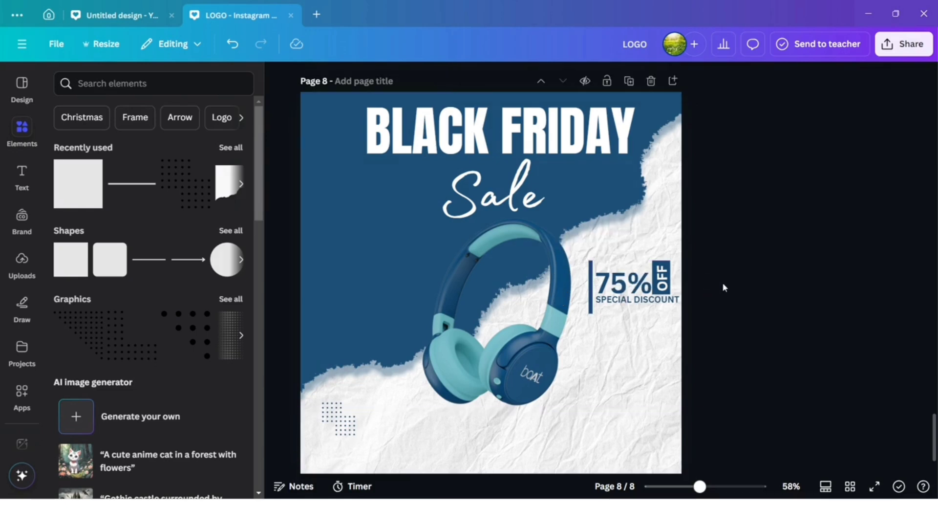
{"action": "left_click", "coordinate": [592, 288]}
{"action": "left_click_drag", "start_coordinate": [561, 276], "coordinate": [561, 277]}
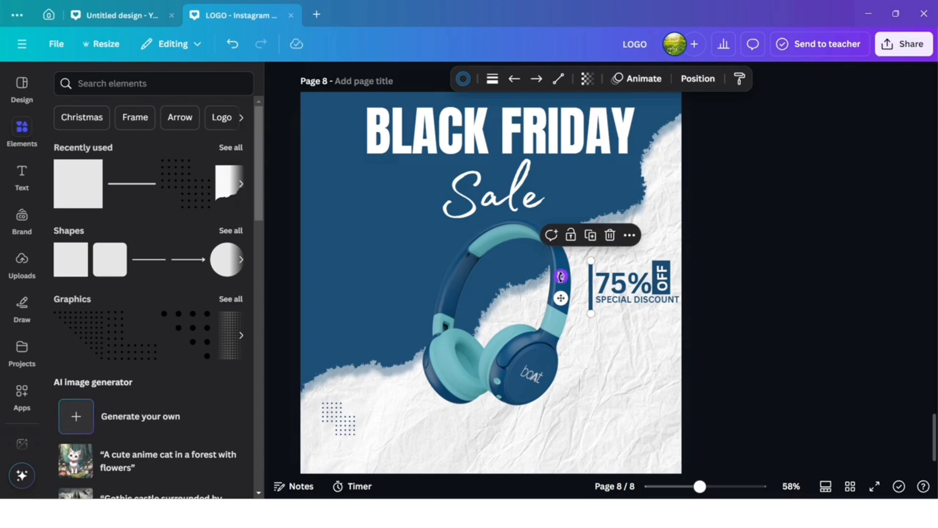
{"action": "left_click", "coordinate": [682, 361]}
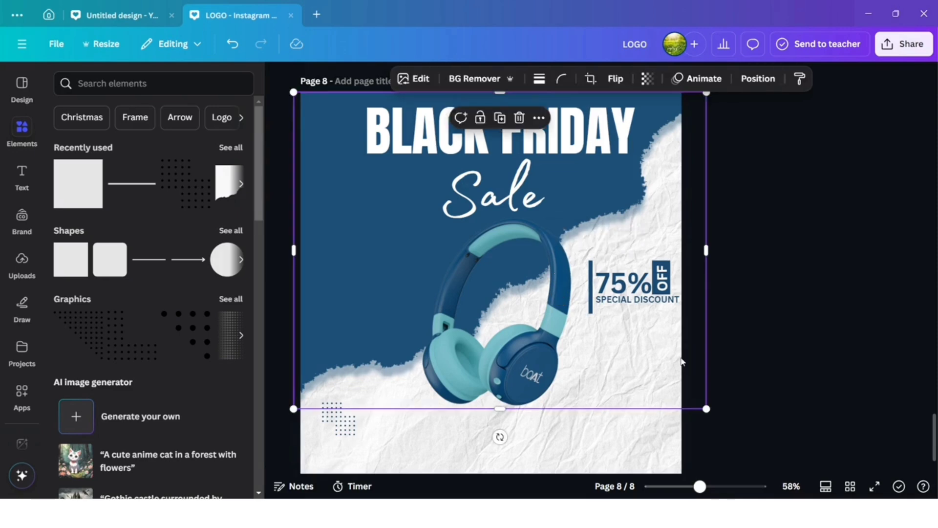
{"action": "left_click", "coordinate": [595, 277]}
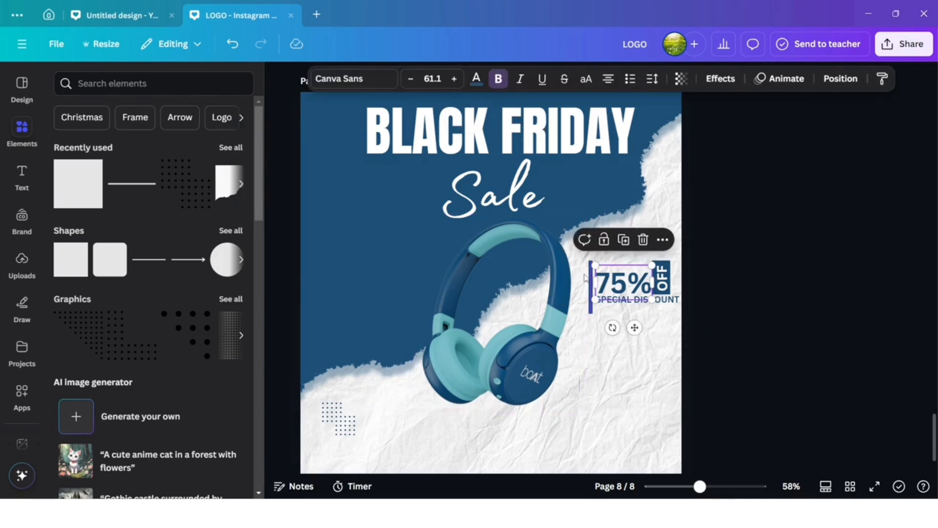
{"action": "left_click", "coordinate": [585, 278]}
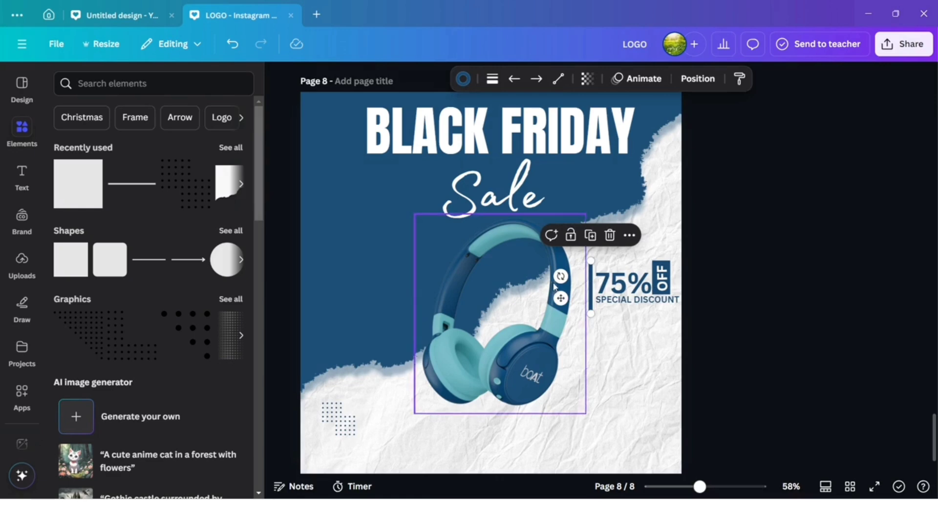
{"action": "left_click_drag", "start_coordinate": [560, 278], "coordinate": [559, 279]}
{"action": "left_click", "coordinate": [601, 330]}
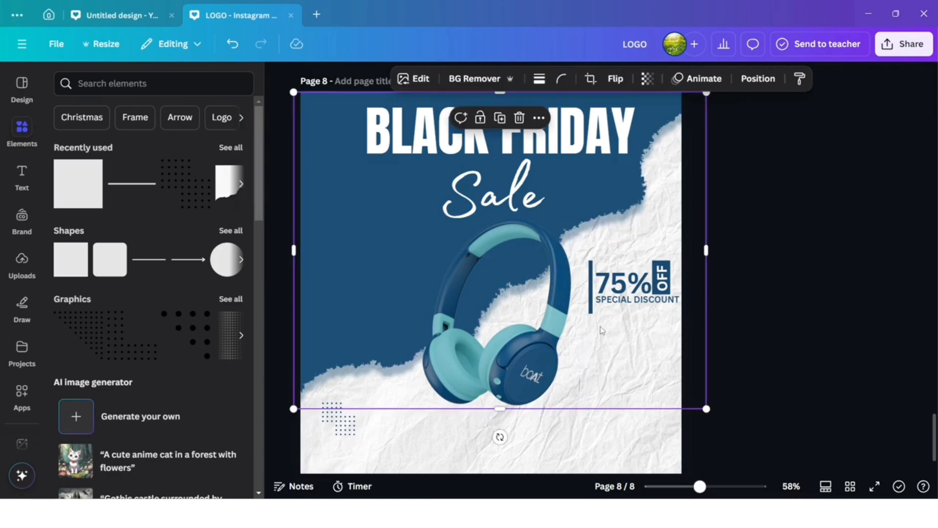
Lower "SPECIAL DISCOUNT" slightly and shift the blue rectangle with "OFF" down so they sit level with "75%"
{"action": "left_click", "coordinate": [625, 305]}
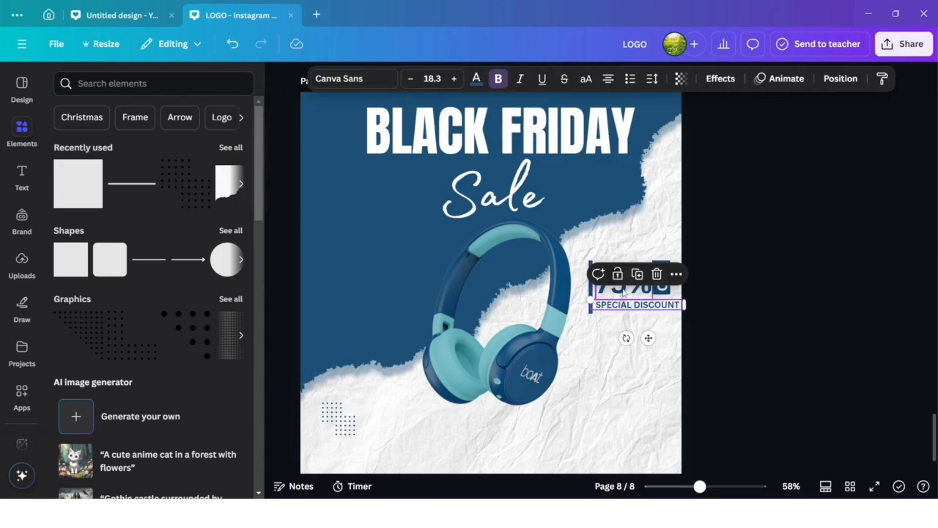
{"action": "left_click", "coordinate": [623, 293]}
{"action": "left_click_drag", "start_coordinate": [624, 293], "coordinate": [621, 288]}
{"action": "left_click", "coordinate": [667, 282]}
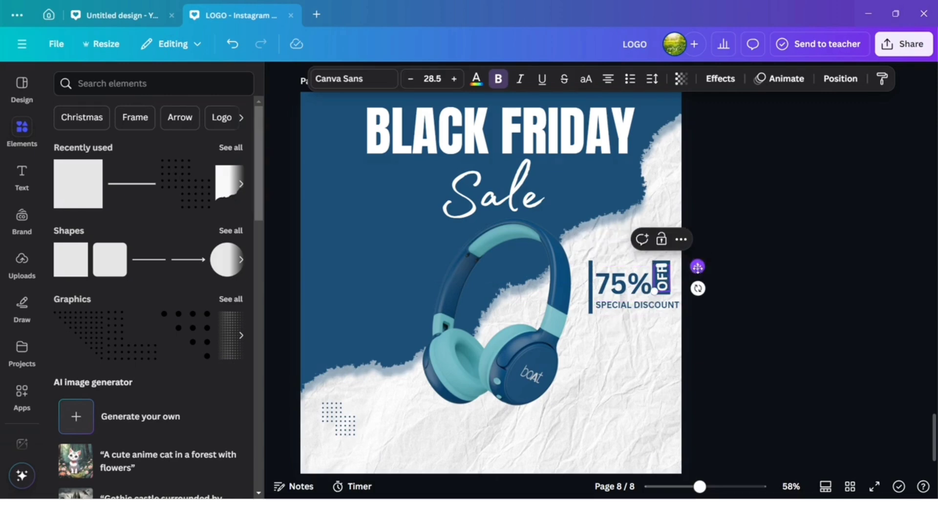
{"action": "left_click_drag", "start_coordinate": [697, 267], "coordinate": [697, 251]}
{"action": "left_click_drag", "start_coordinate": [664, 294], "coordinate": [664, 294]}
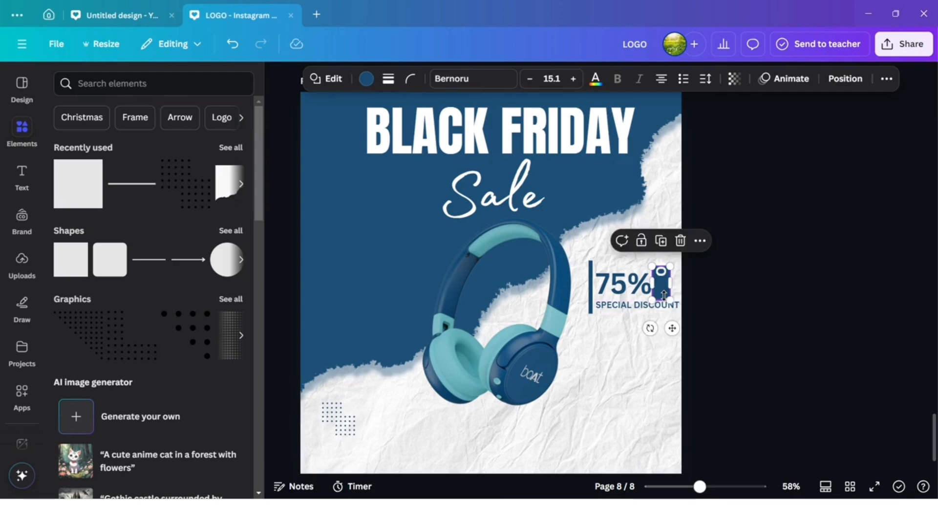
{"action": "left_click", "coordinate": [663, 274]}
{"action": "left_click", "coordinate": [665, 278]}
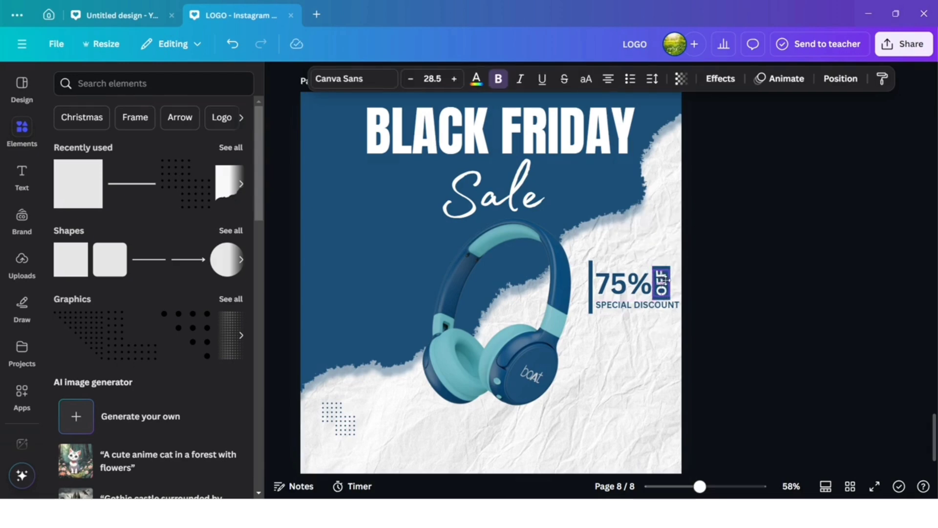
{"action": "left_click", "coordinate": [711, 300]}
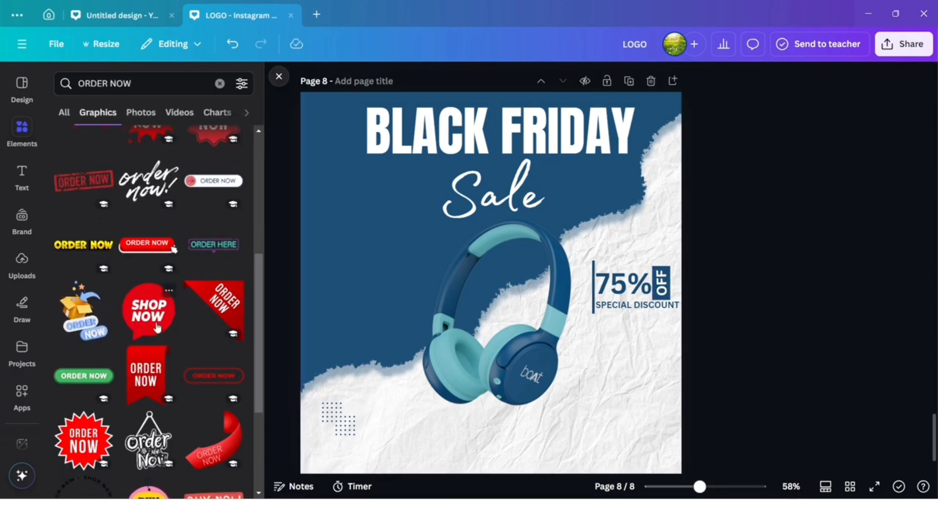
Add the blue outlined pill-shaped button from the "ORDER NOW" graphics and place it below the headphones
{"action": "scroll", "coordinate": [157, 328], "scroll_direction": "down", "scroll_amount": 4}
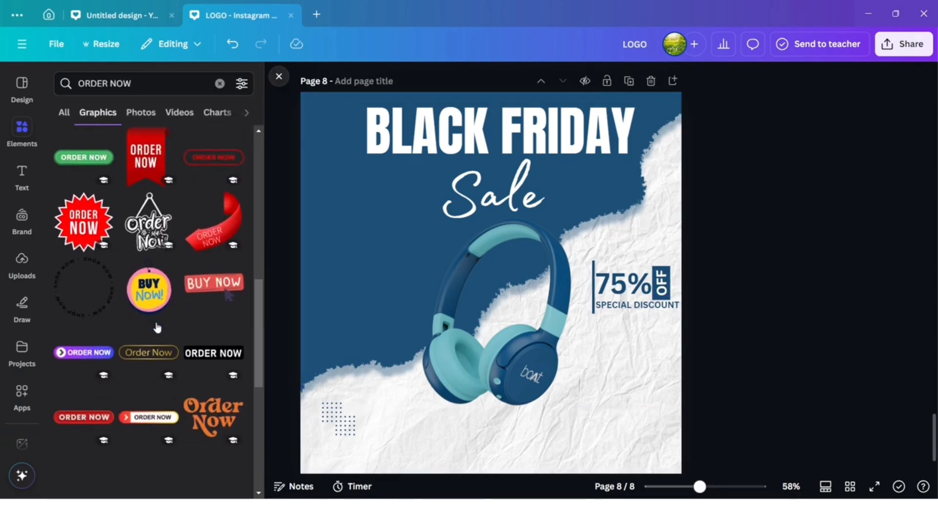
{"action": "left_click", "coordinate": [155, 325]}
{"action": "scroll", "coordinate": [139, 303], "scroll_direction": "down", "scroll_amount": 1}
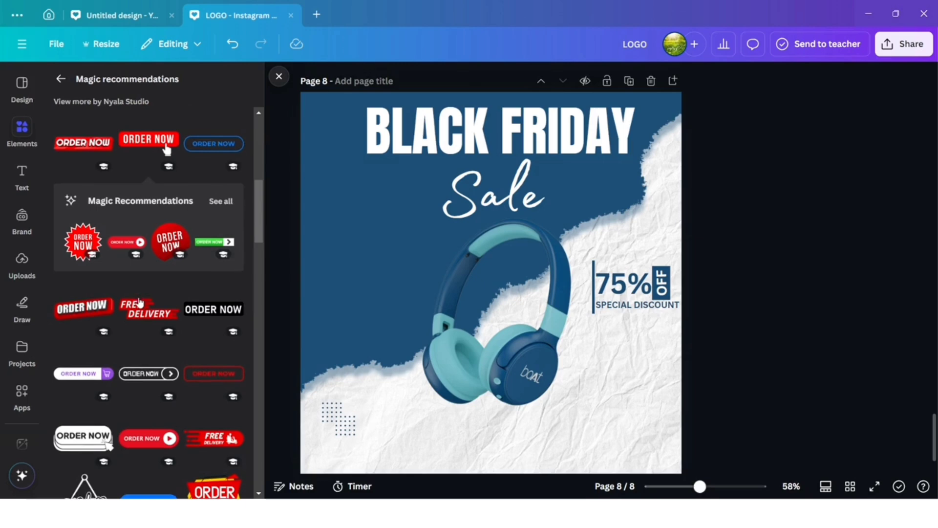
{"action": "left_click", "coordinate": [195, 148]}
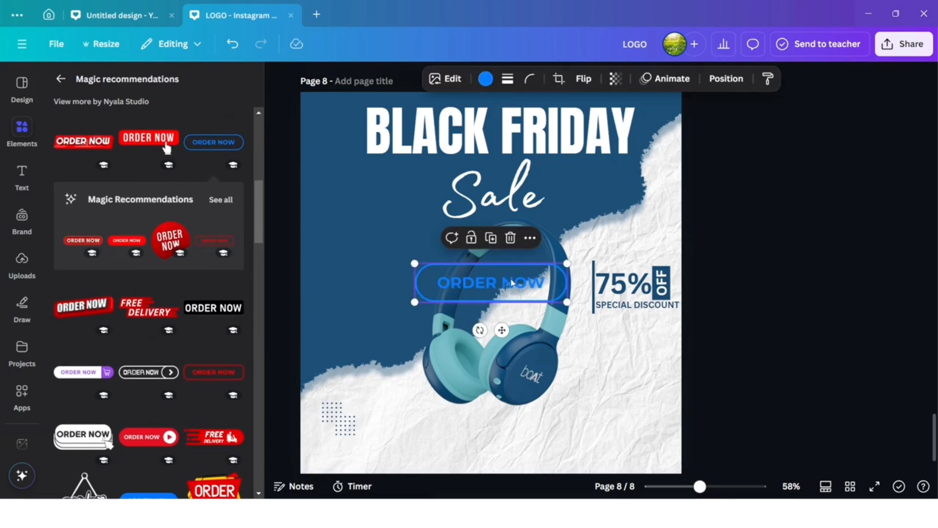
{"action": "left_click_drag", "start_coordinate": [511, 283], "coordinate": [517, 429]}
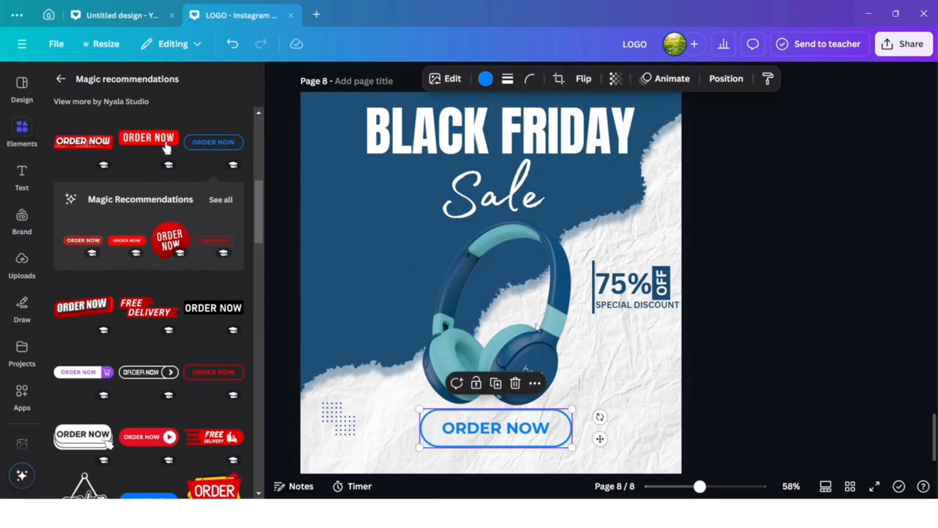
Recolor the ORDER NOW button to the headphones' dark blue and shrink it to less than half its size
{"action": "left_click", "coordinate": [485, 79]}
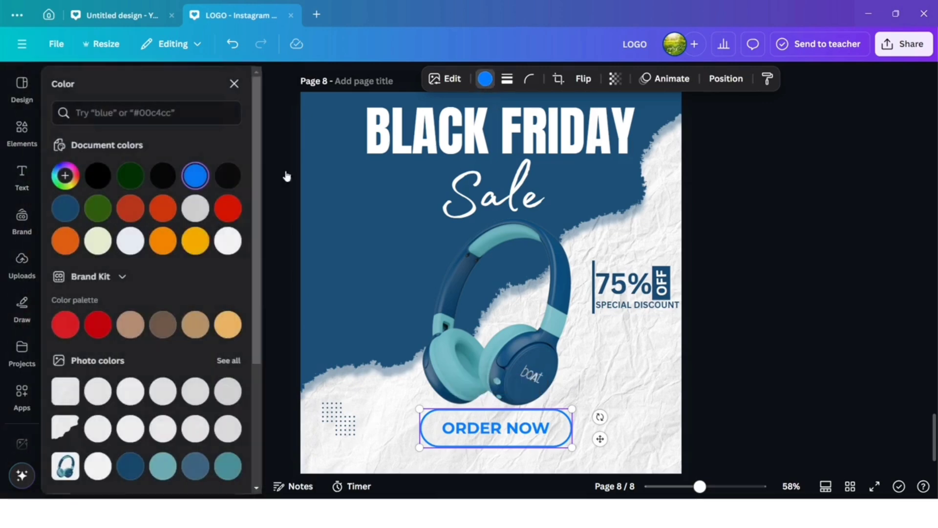
{"action": "left_click", "coordinate": [132, 465]}
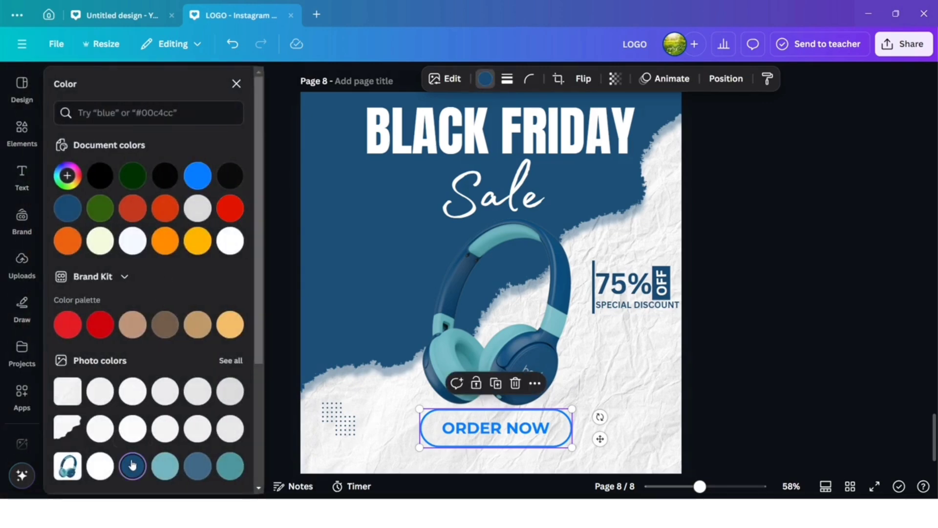
{"action": "left_click_drag", "start_coordinate": [572, 409], "coordinate": [508, 439]}
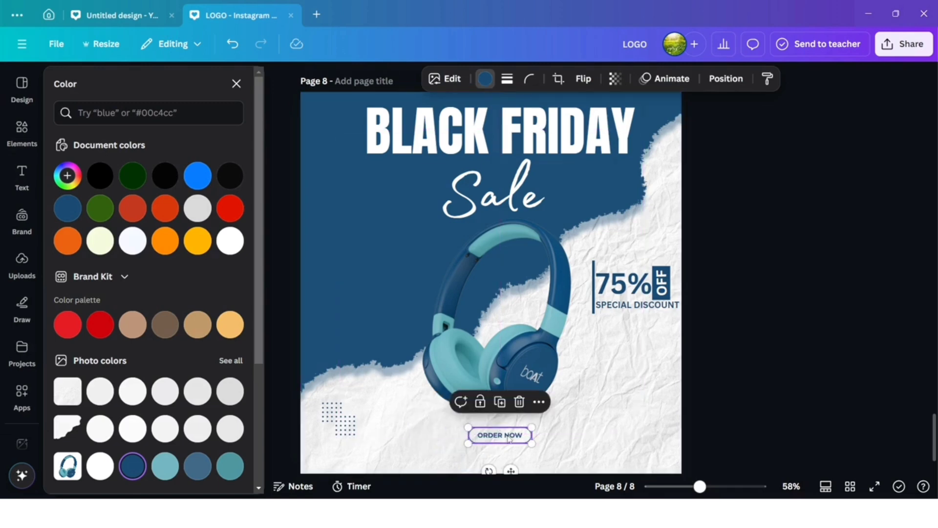
Recolor the phone number text and its phone icon to the headphones' dark blue (#1a4b71)
{"action": "left_click", "coordinate": [402, 430]}
{"action": "left_click", "coordinate": [402, 430]}
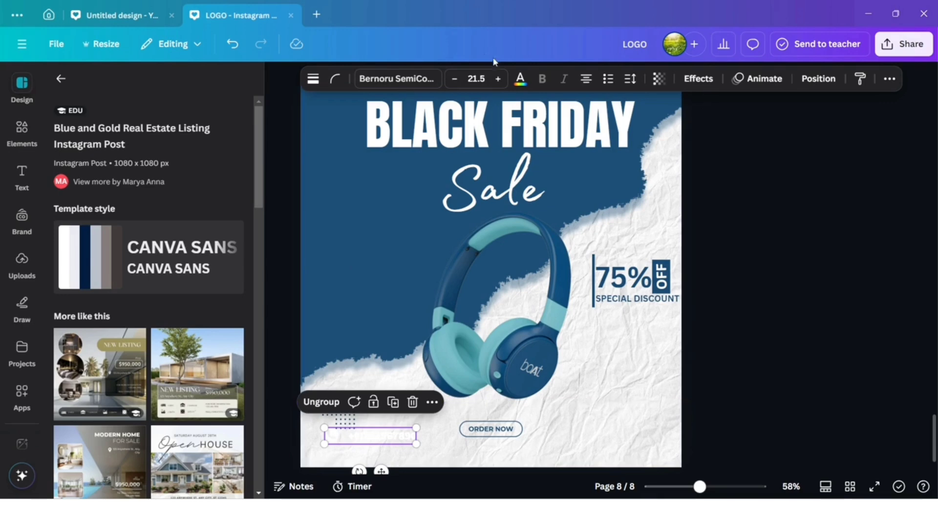
{"action": "left_click", "coordinate": [521, 81]}
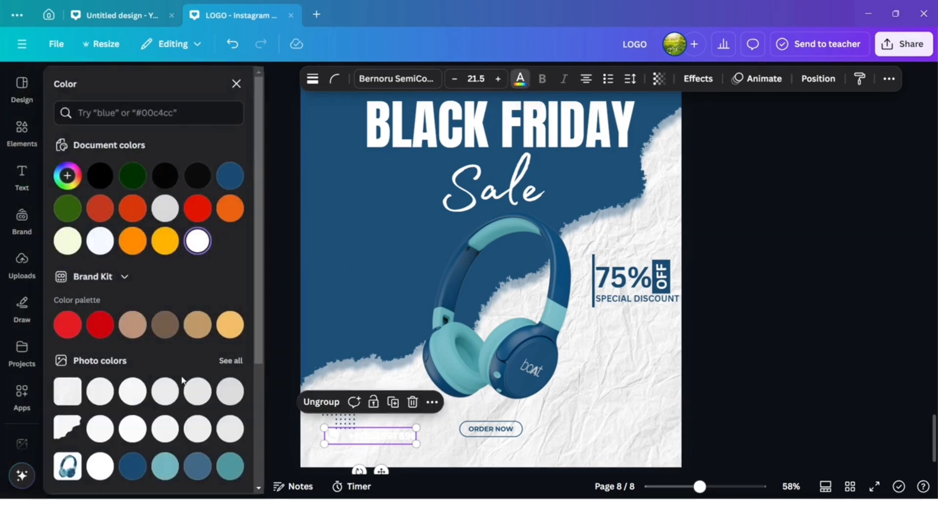
{"action": "left_click", "coordinate": [133, 466]}
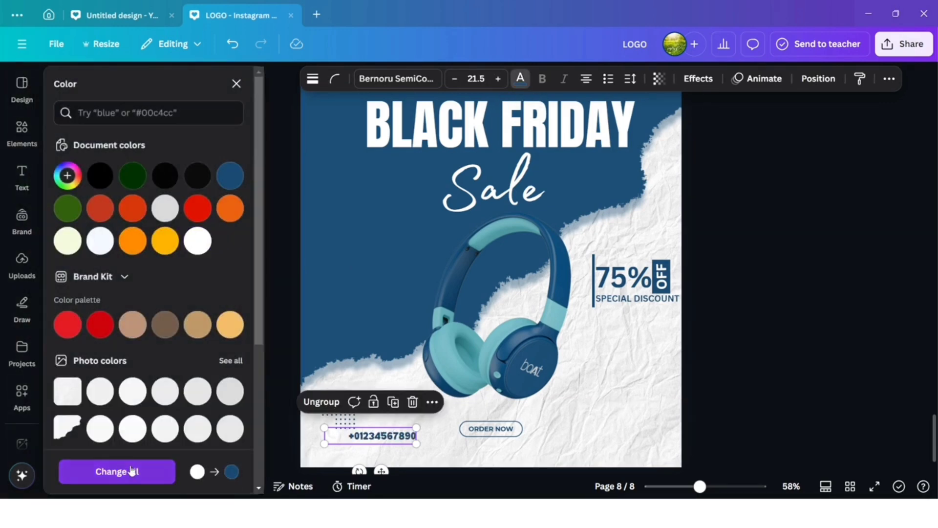
{"action": "left_click", "coordinate": [335, 439]}
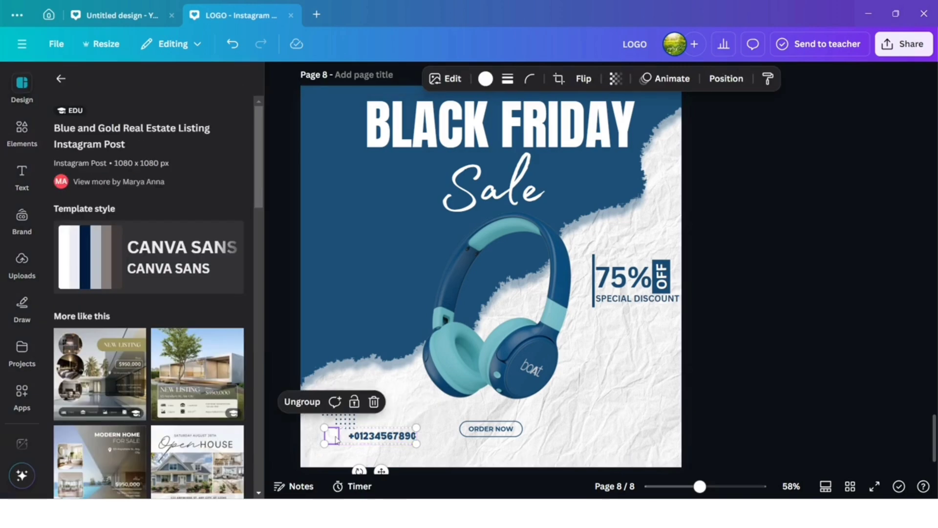
{"action": "left_click", "coordinate": [479, 86]}
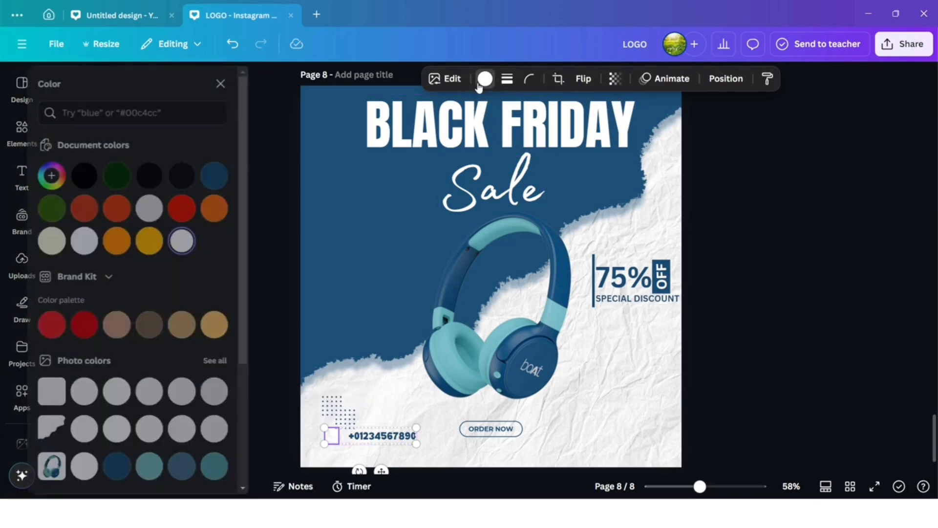
{"action": "left_click", "coordinate": [133, 467]}
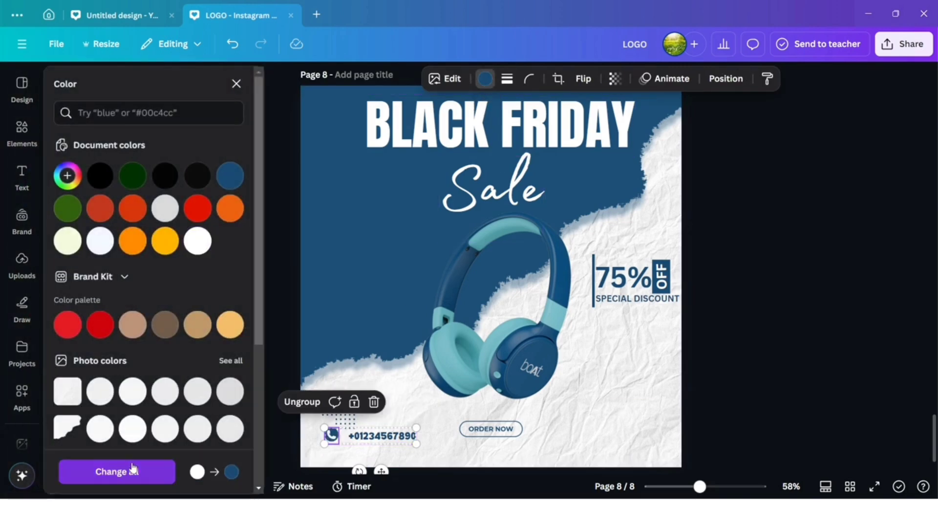
Recolor the website address and its globe icon to the same dark blue as the phone line
{"action": "left_click", "coordinate": [393, 461]}
{"action": "left_click", "coordinate": [394, 461]}
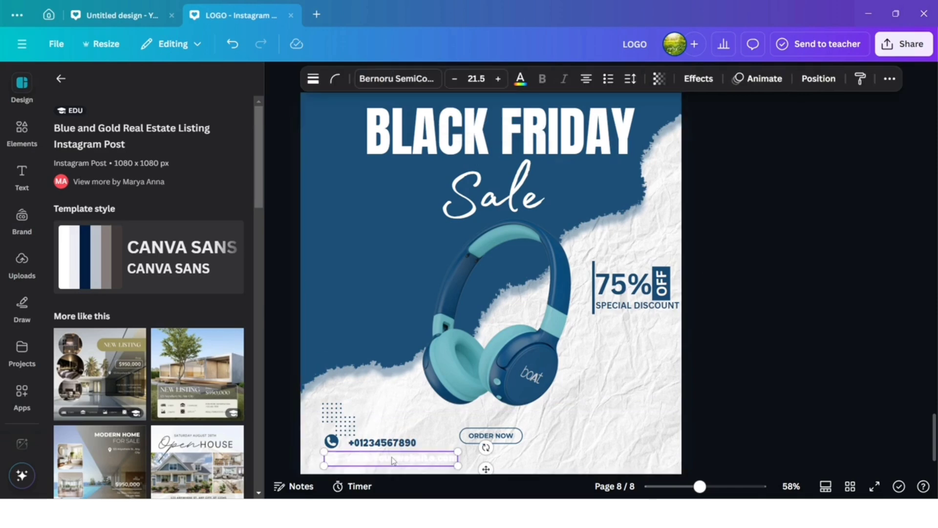
{"action": "left_click", "coordinate": [520, 78]}
{"action": "left_click", "coordinate": [132, 469]}
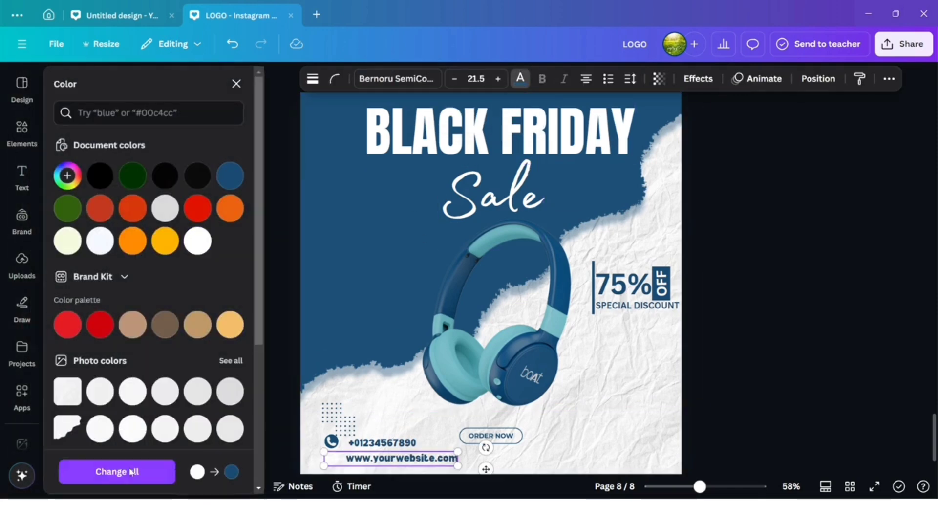
{"action": "left_click", "coordinate": [332, 461]}
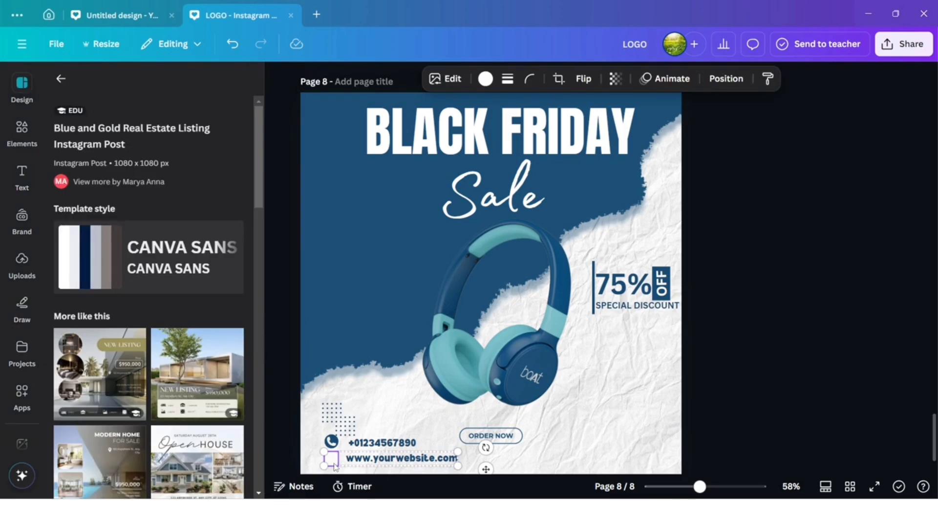
{"action": "left_click", "coordinate": [485, 78]}
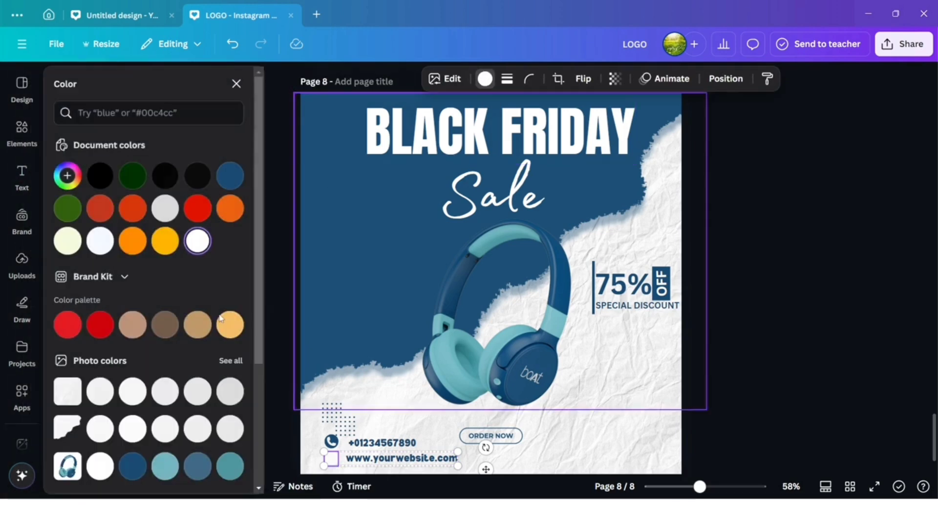
{"action": "left_click", "coordinate": [131, 465]}
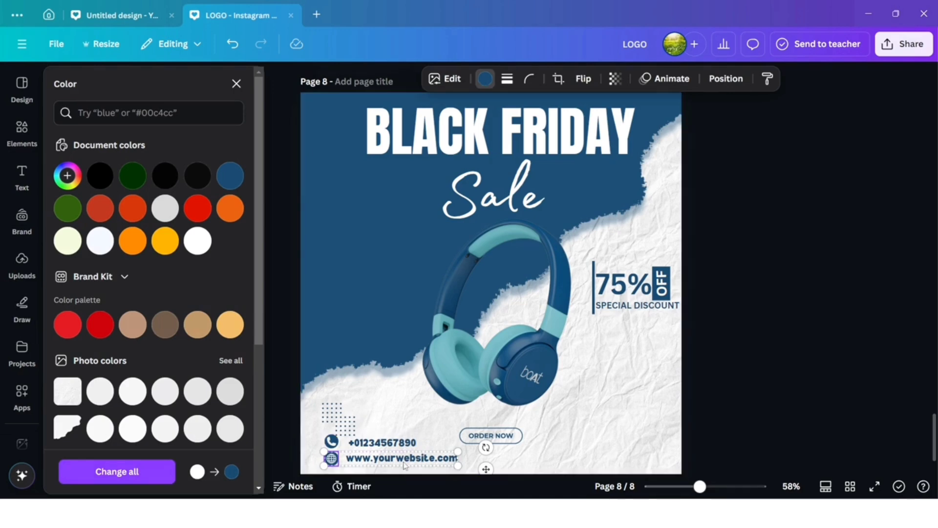
Move the website line to the post's lower-right corner and the phone line to its lower-left corner
{"action": "left_click_drag", "start_coordinate": [403, 467], "coordinate": [619, 466]}
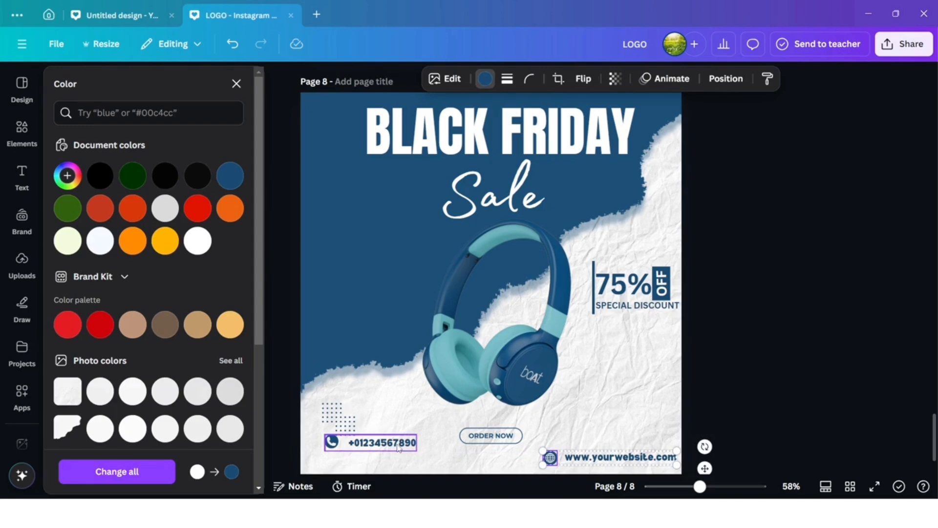
{"action": "left_click_drag", "start_coordinate": [399, 447], "coordinate": [386, 462]}
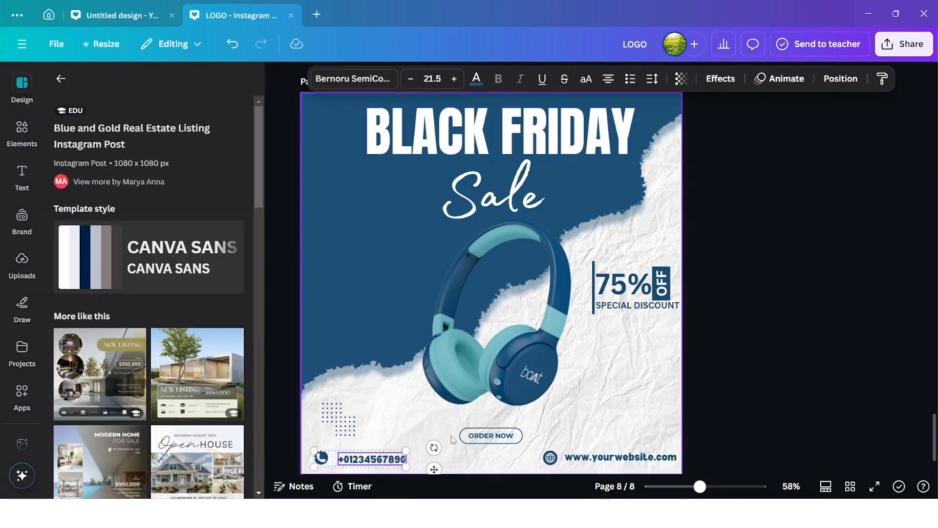
Enlarge the ORDER NOW button to about one and a half times its size, centered below the headphones
{"action": "left_click", "coordinate": [452, 433]}
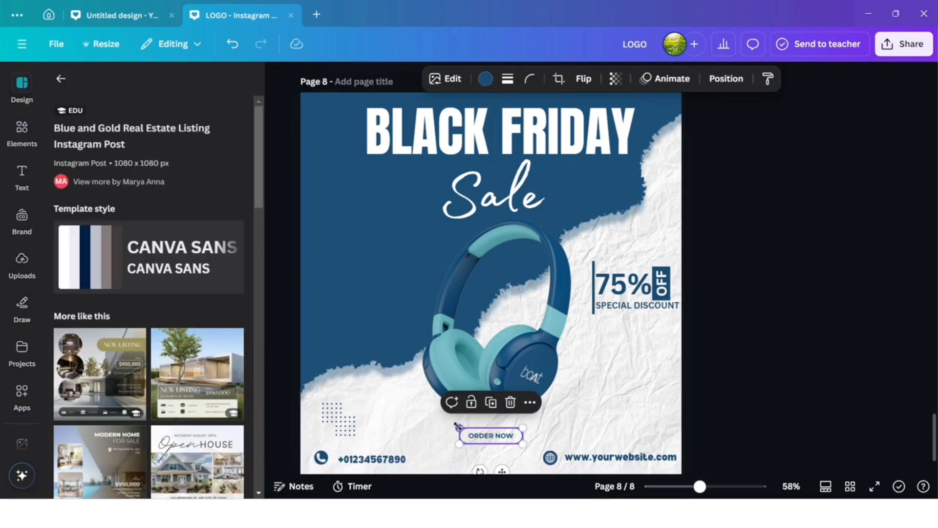
{"action": "left_click_drag", "start_coordinate": [459, 428], "coordinate": [439, 421]}
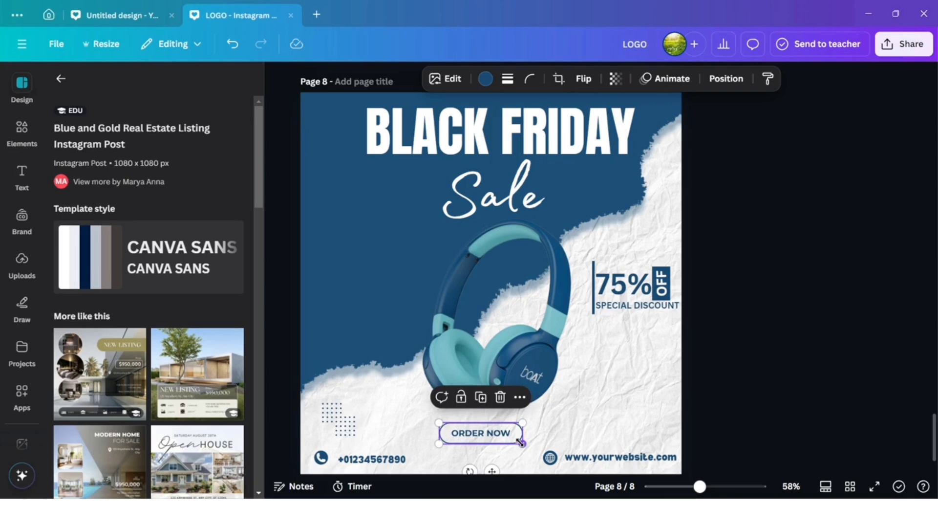
{"action": "mouse_move", "coordinate": [521, 442]}
{"action": "left_mouse_down"}
{"action": "mouse_move", "coordinate": [533, 446]}
{"action": "mouse_move", "coordinate": [509, 441]}
{"action": "left_mouse_up"}
{"action": "left_click", "coordinate": [575, 458]}
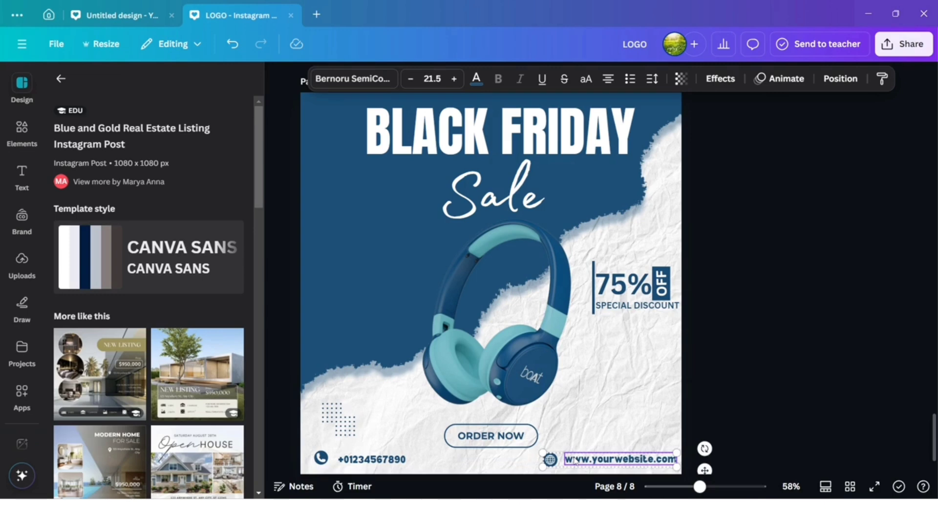
{"action": "left_click", "coordinate": [715, 424]}
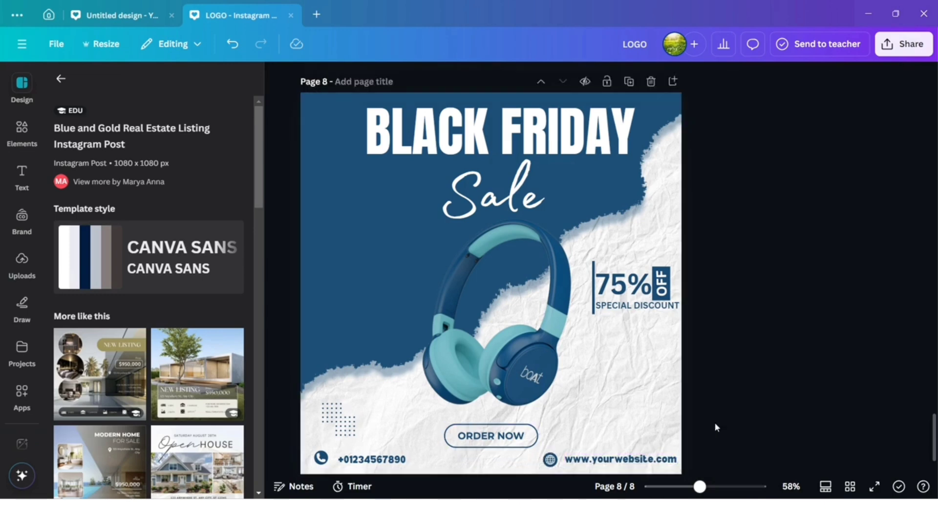
Move the phone number text closer to its phone icon and level it with the icon
{"action": "left_click", "coordinate": [378, 457]}
{"action": "left_click_drag", "start_coordinate": [378, 457], "coordinate": [376, 456]}
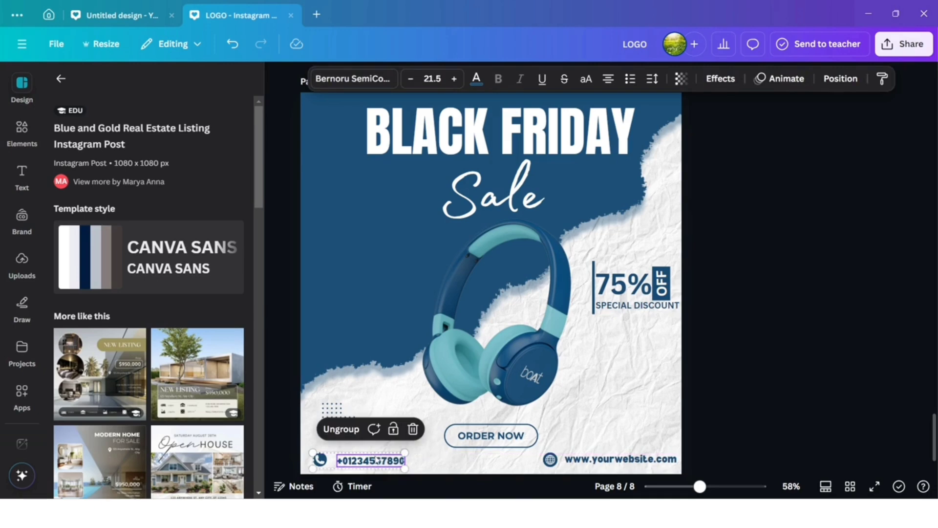
{"action": "left_click", "coordinate": [273, 441]}
{"action": "left_click", "coordinate": [367, 461]}
{"action": "left_click_drag", "start_coordinate": [368, 462], "coordinate": [362, 454]}
{"action": "scroll", "coordinate": [700, 431], "scroll_direction": "down", "scroll_amount": 2}
Ungroup the website line and shift its text slightly closer to the globe icon
{"action": "left_click", "coordinate": [601, 412]}
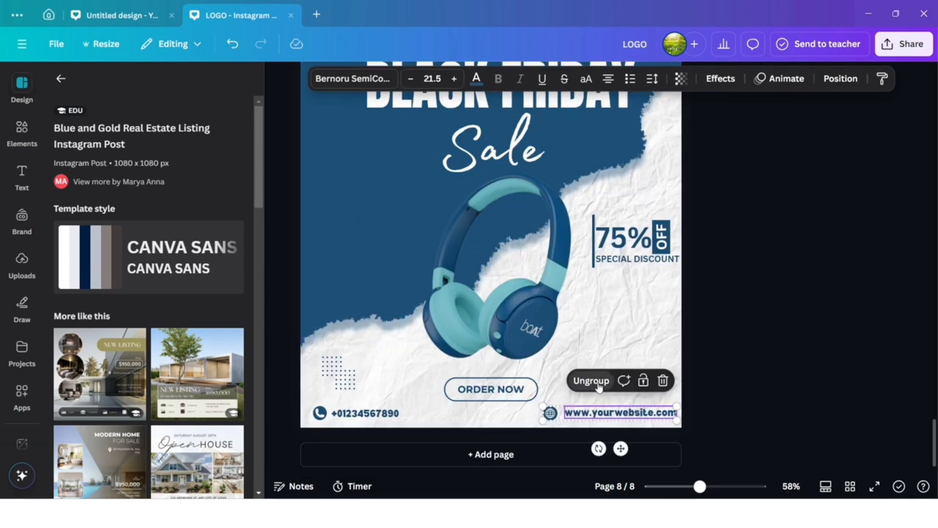
{"action": "left_click", "coordinate": [597, 382]}
{"action": "left_click", "coordinate": [721, 383]}
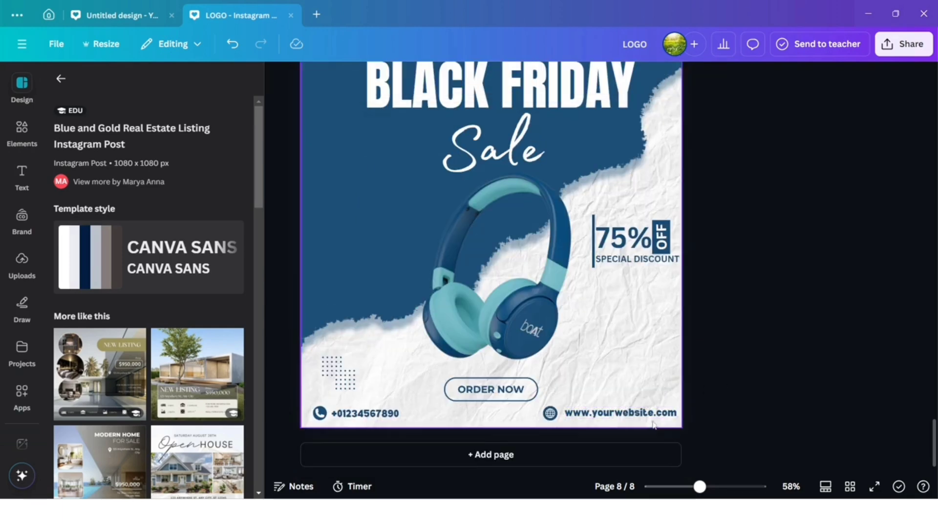
{"action": "left_click", "coordinate": [654, 414]}
{"action": "left_click_drag", "start_coordinate": [654, 414], "coordinate": [653, 418]}
Move the ORDER NOW button to sit directly above the website address
{"action": "key", "text": "Tab"}
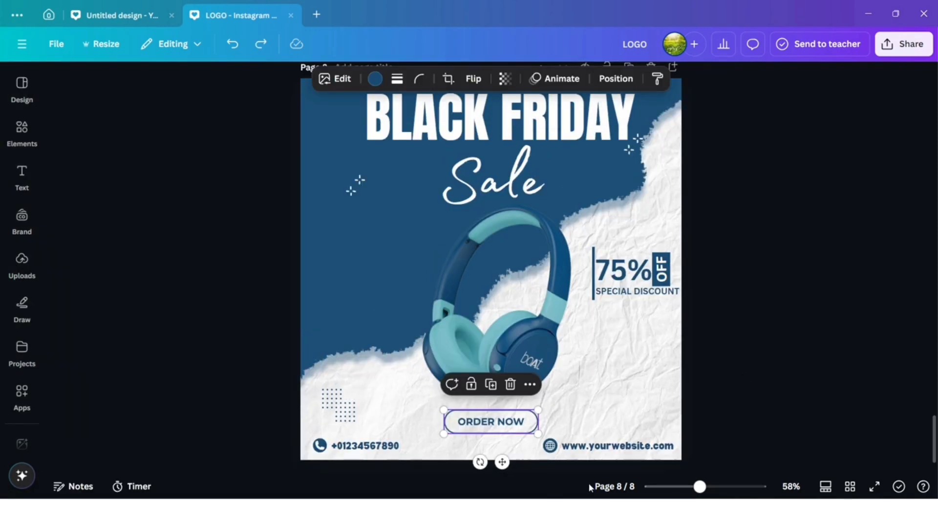
{"action": "left_click", "coordinate": [716, 403]}
{"action": "left_click_drag", "start_coordinate": [499, 424], "coordinate": [629, 417]}
Search the elements for "ARROW" graphics and add the white triple chevron arrow to the post
{"action": "left_click", "coordinate": [22, 171]}
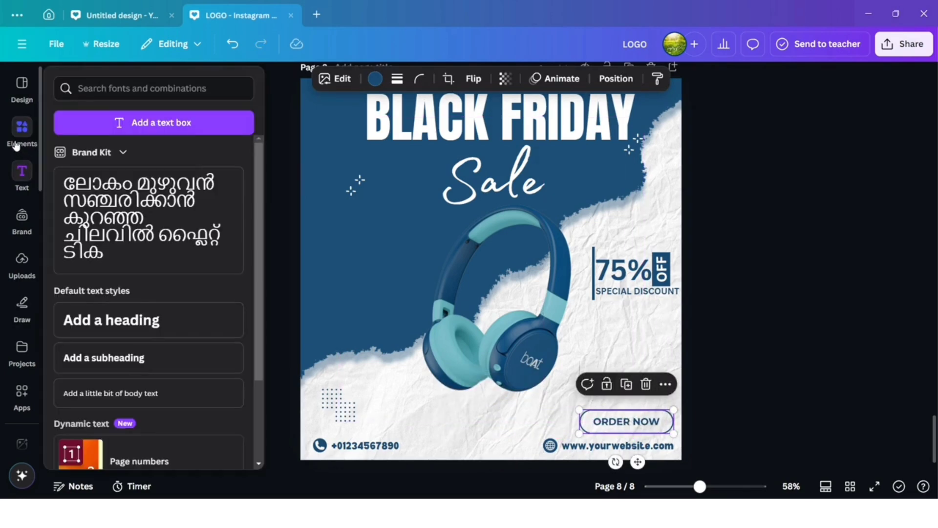
{"action": "left_click", "coordinate": [22, 129]}
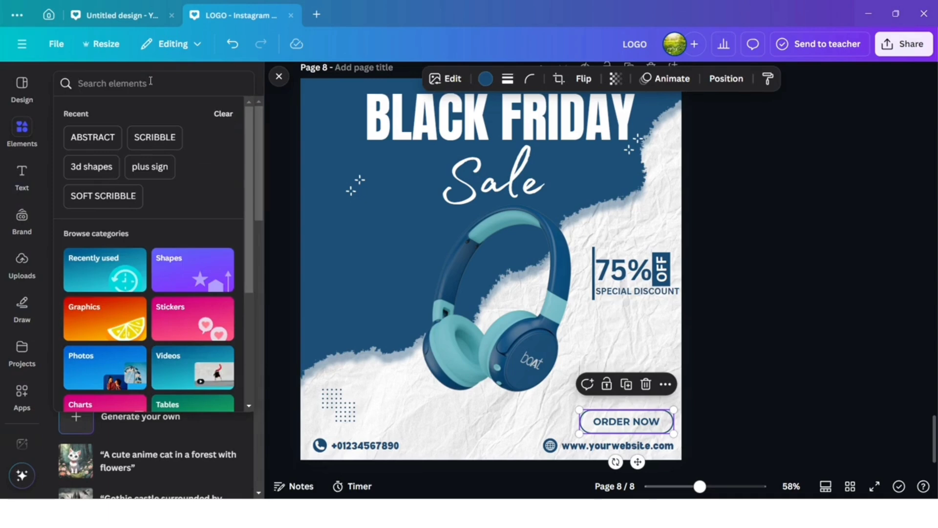
{"action": "type", "text": "ARROW"}
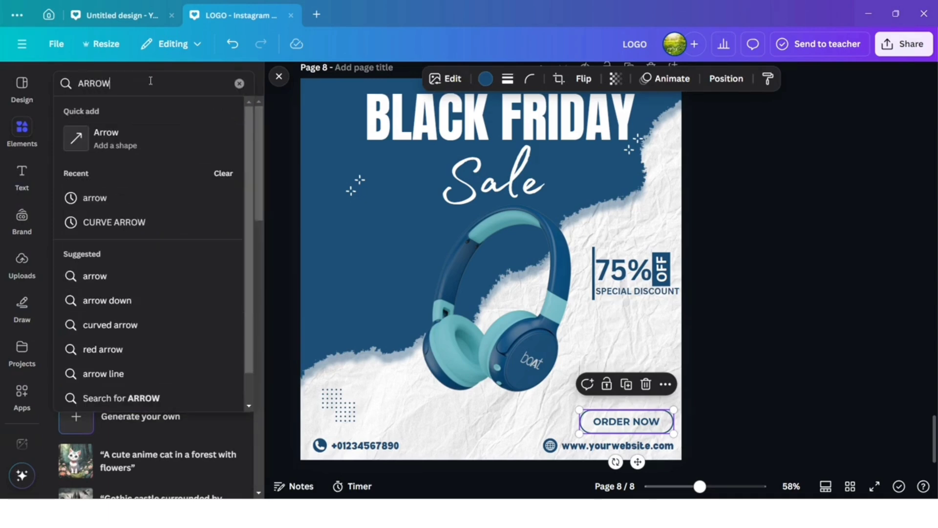
{"action": "key", "text": "Return"}
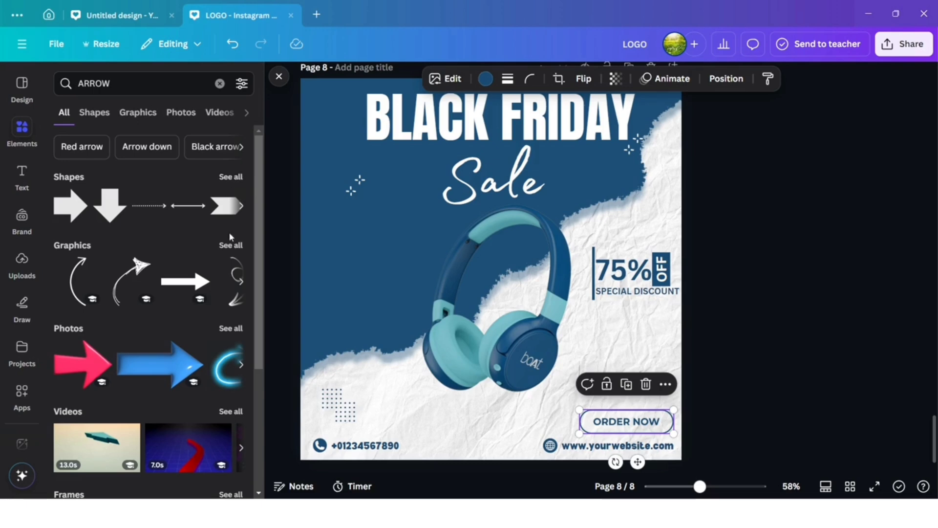
{"action": "left_click", "coordinate": [230, 245]}
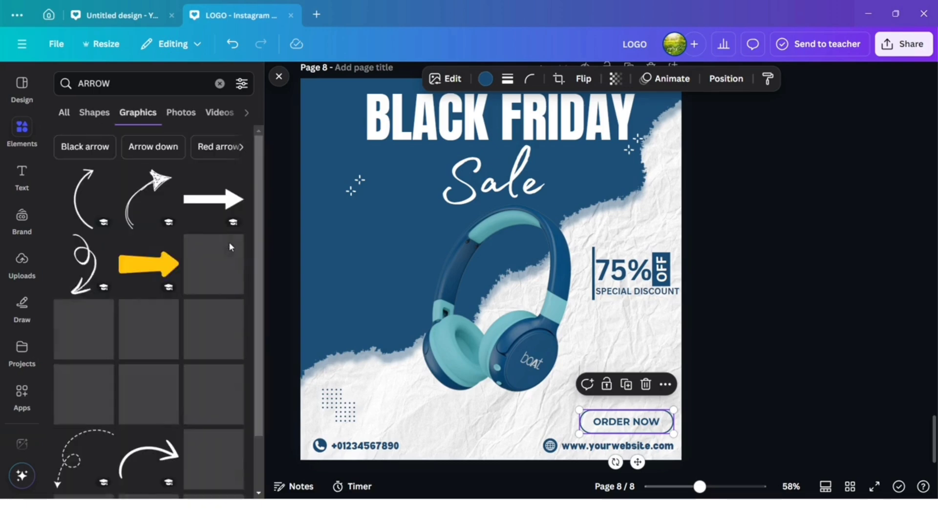
{"action": "scroll", "coordinate": [203, 423], "scroll_direction": "down", "scroll_amount": 5}
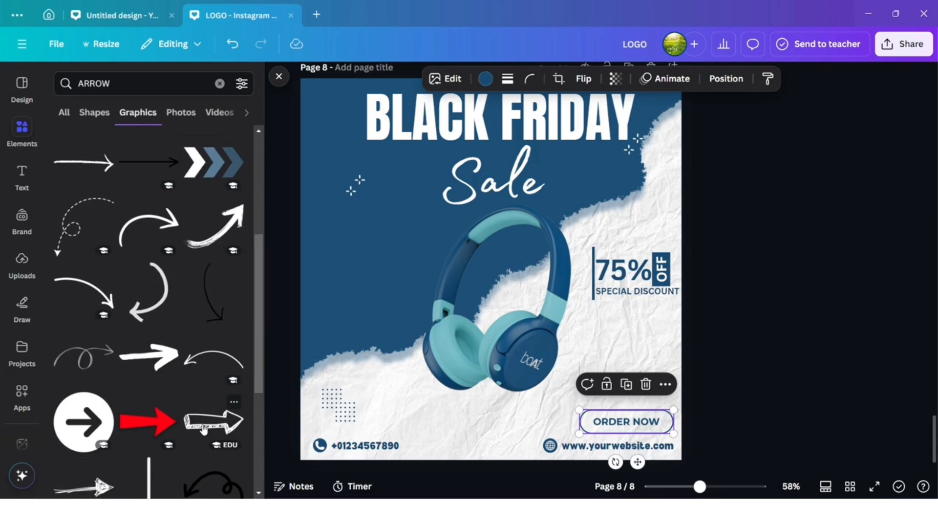
{"action": "scroll", "coordinate": [205, 429], "scroll_direction": "down", "scroll_amount": 5}
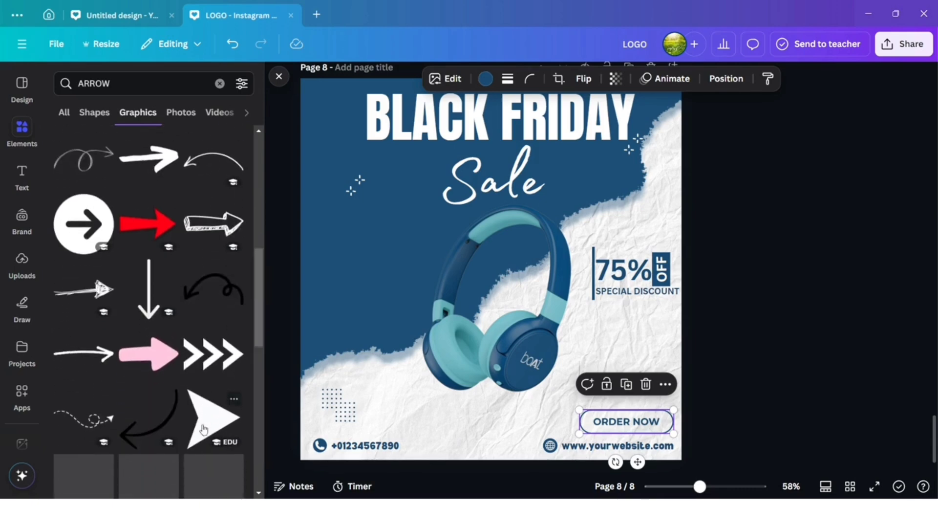
{"action": "left_click", "coordinate": [206, 350]}
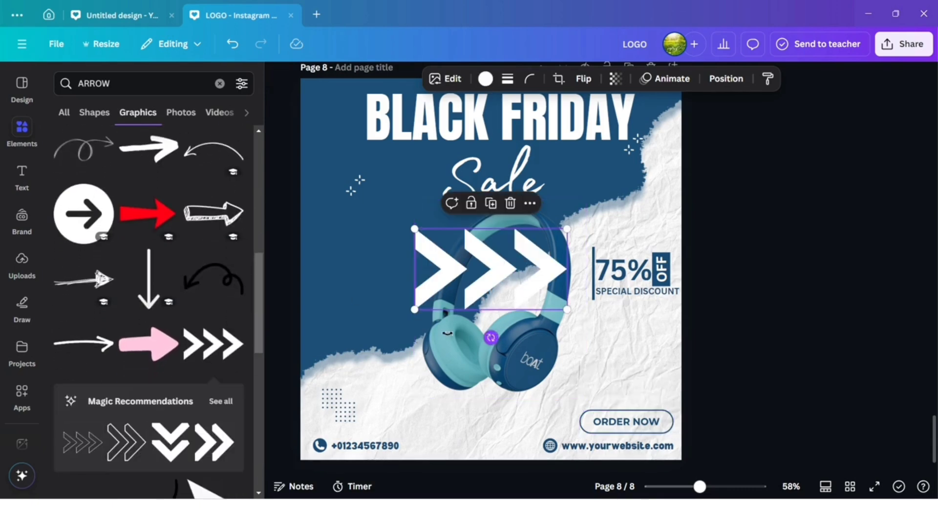
Place the triple chevron small and pointing down below "SPECIAL DISCOUNT" and recolor it dark blue #1a4b71
{"action": "left_click_drag", "start_coordinate": [491, 338], "coordinate": [417, 268]}
{"action": "left_click_drag", "start_coordinate": [534, 202], "coordinate": [636, 332]}
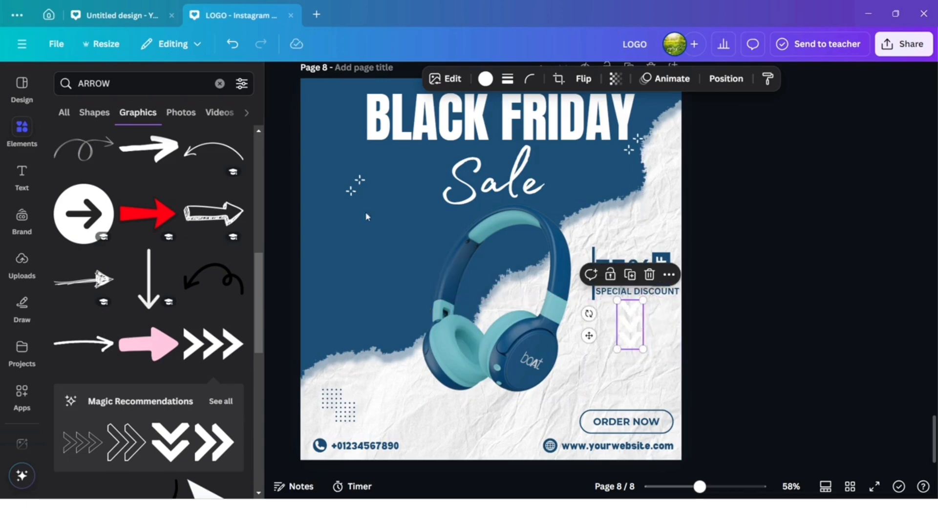
{"action": "left_click", "coordinate": [485, 80]}
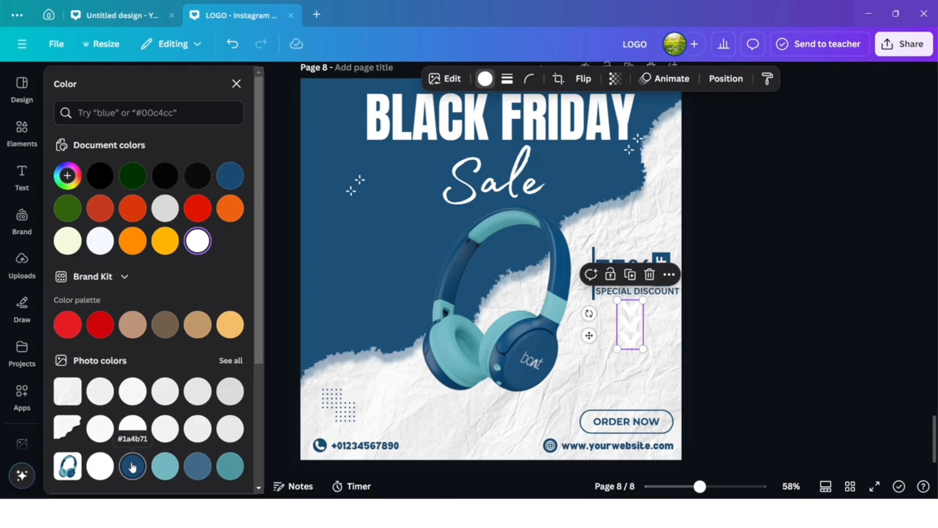
{"action": "left_click", "coordinate": [132, 466]}
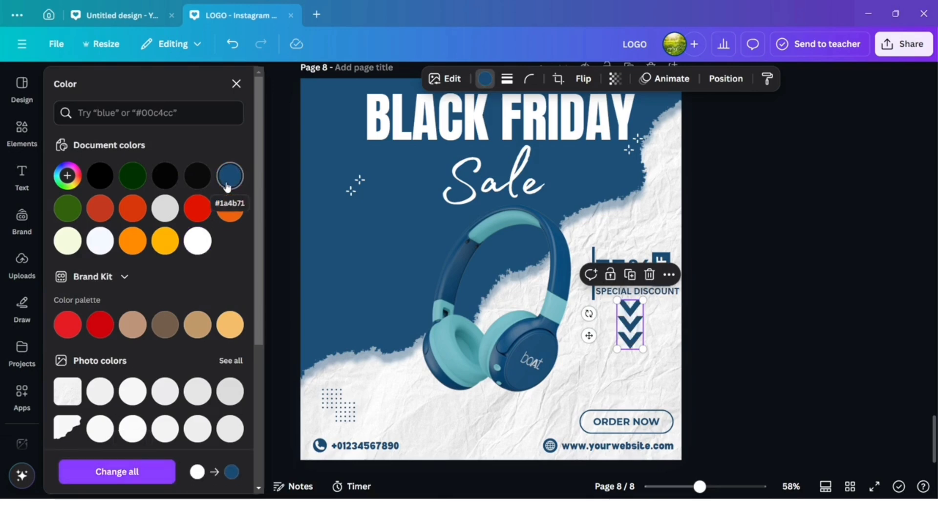
Duplicate the triple chevron and align the copy beneath it to form an evenly spaced column down to ORDER NOW
{"action": "left_click", "coordinate": [631, 275]}
{"action": "left_click_drag", "start_coordinate": [642, 338], "coordinate": [636, 362]}
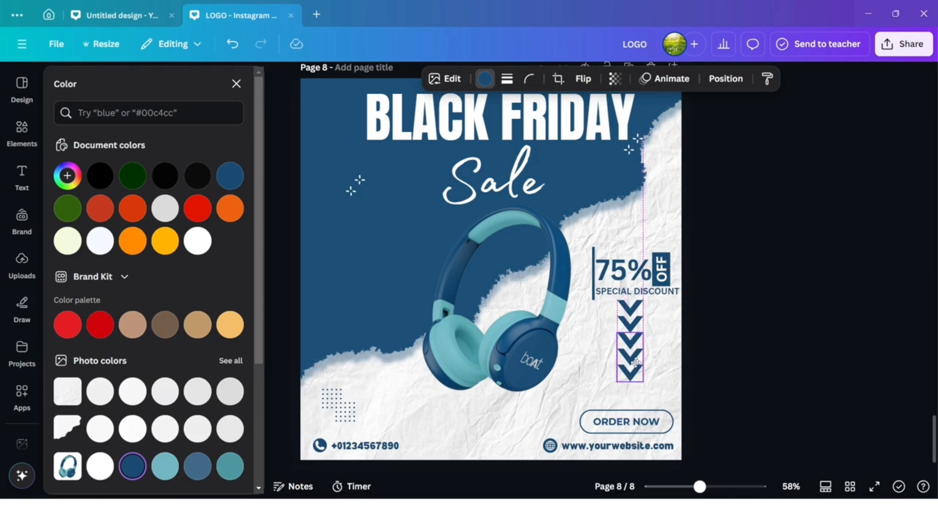
{"action": "mouse_move", "coordinate": [636, 363]}
{"action": "left_mouse_down"}
{"action": "mouse_move", "coordinate": [636, 397]}
{"action": "mouse_move", "coordinate": [637, 380]}
{"action": "left_mouse_up"}
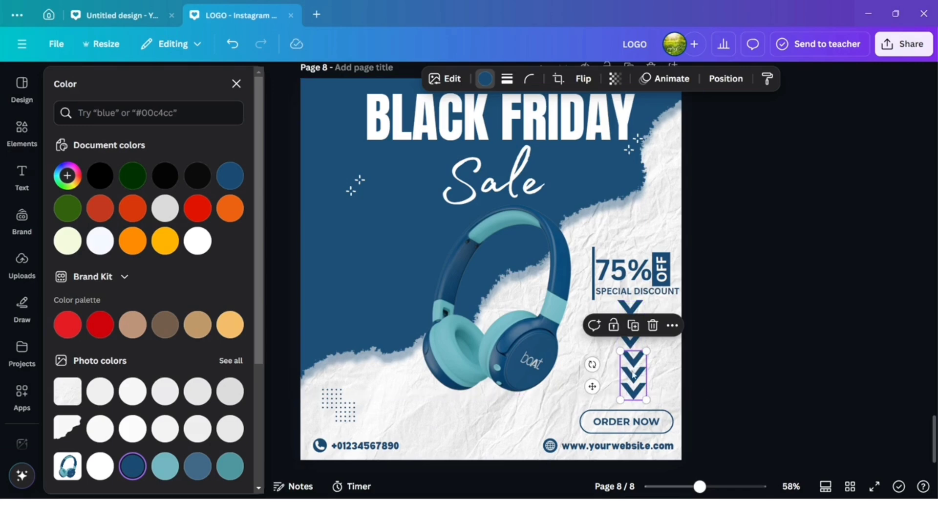
{"action": "left_click_drag", "start_coordinate": [634, 374], "coordinate": [629, 371]}
{"action": "left_click", "coordinate": [534, 312]}
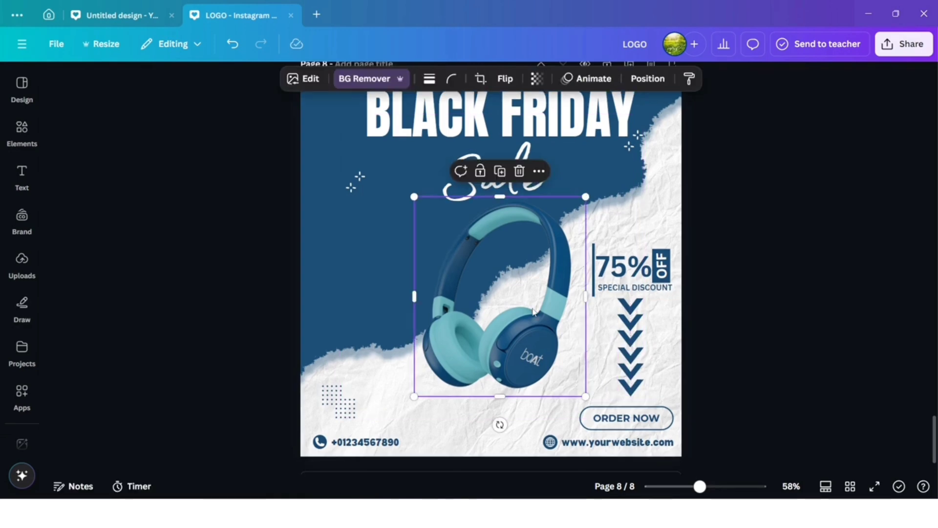
Add a small, slightly tilted copy of the headphones to the blue area beside the main headphones and set its transparency to 26
{"action": "left_click", "coordinate": [503, 172]}
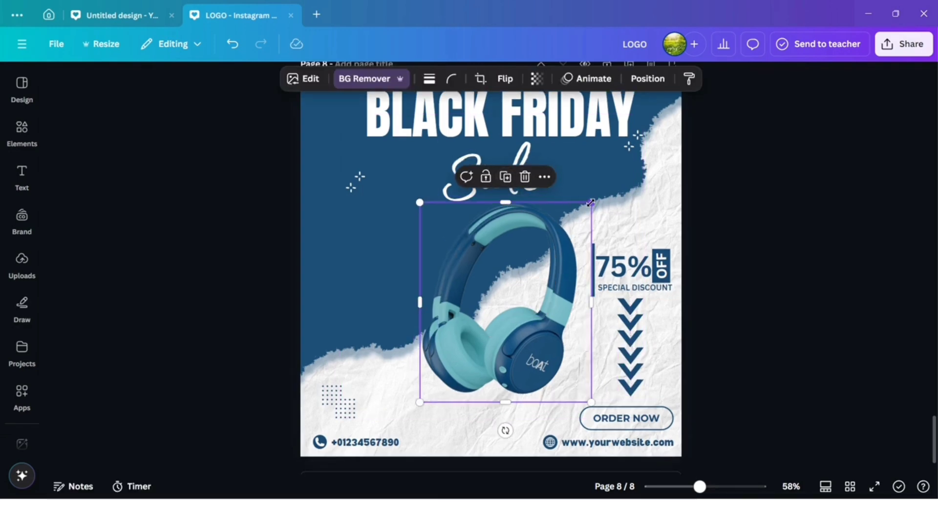
{"action": "left_click_drag", "start_coordinate": [591, 202], "coordinate": [486, 317]}
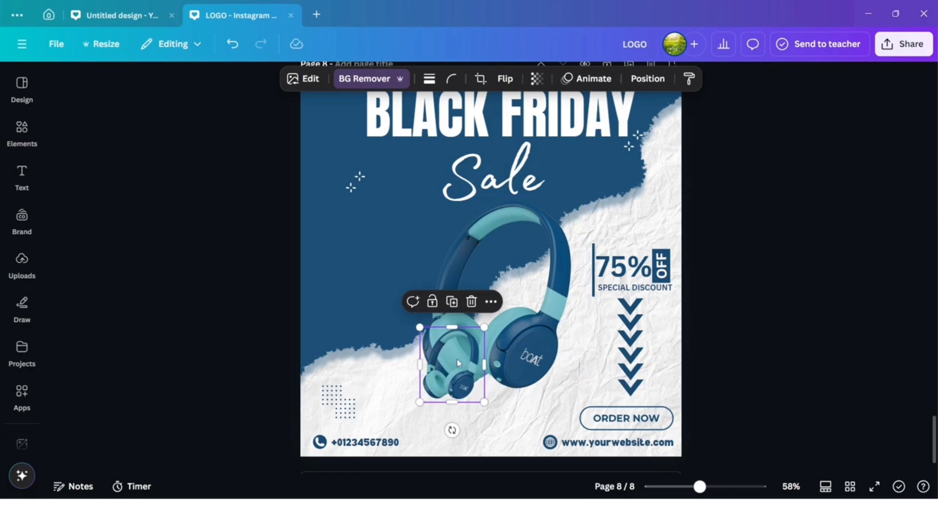
{"action": "left_click_drag", "start_coordinate": [456, 359], "coordinate": [344, 239]}
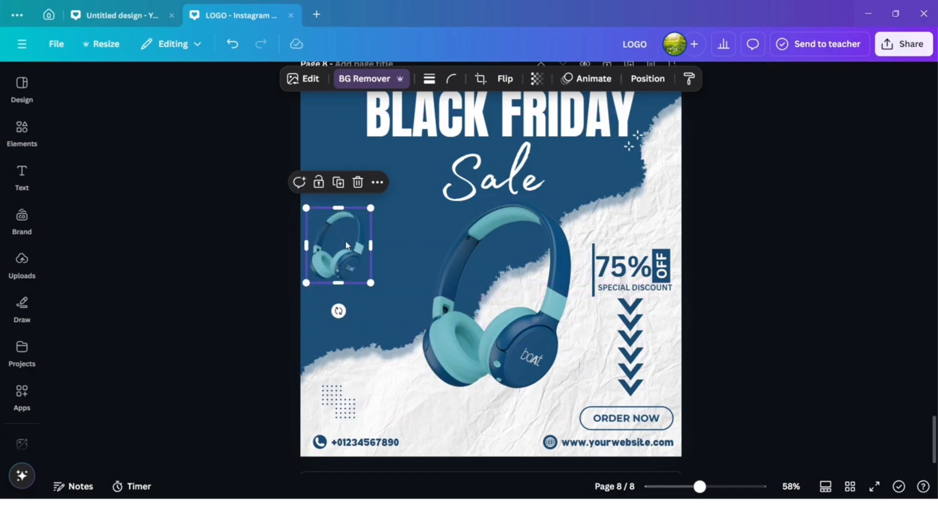
{"action": "left_click_drag", "start_coordinate": [339, 311], "coordinate": [321, 308]}
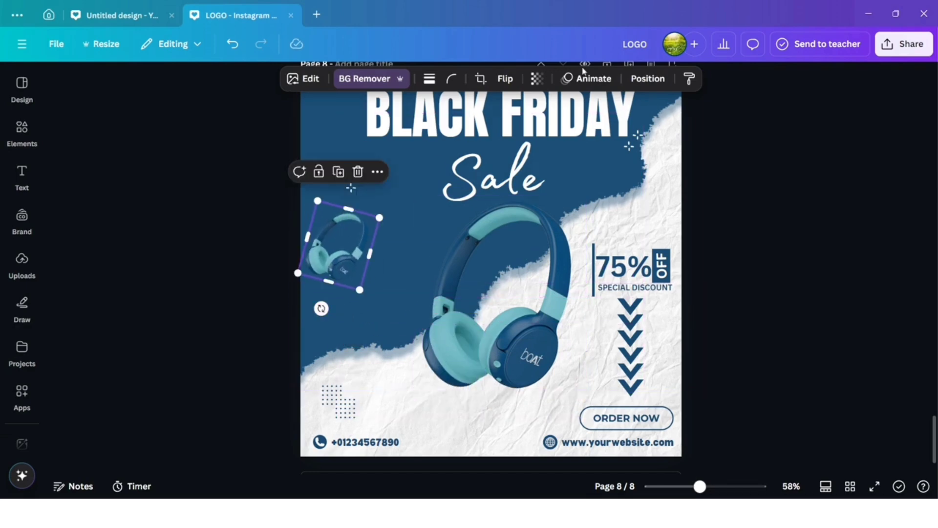
{"action": "left_click", "coordinate": [537, 80]}
{"action": "left_click_drag", "start_coordinate": [564, 128], "coordinate": [499, 141]}
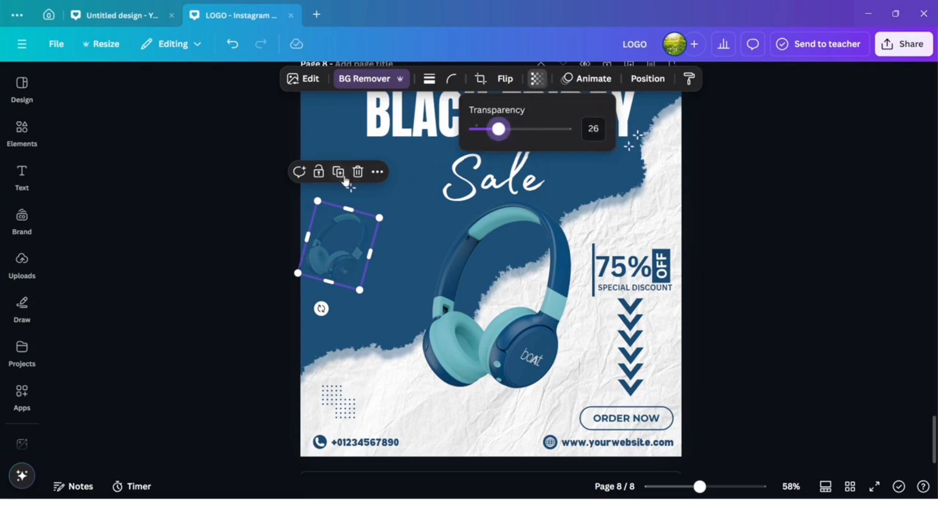
Place a copy of the faded headphones on the torn paper above "75% OFF" and a smaller one beside the dot pattern
{"action": "left_click_drag", "start_coordinate": [344, 217], "coordinate": [679, 181]}
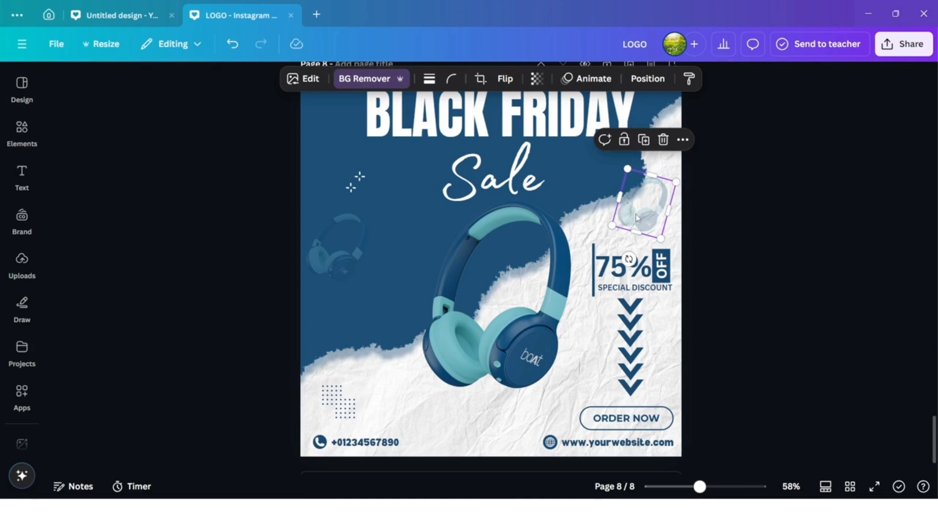
{"action": "left_click_drag", "start_coordinate": [637, 218], "coordinate": [388, 386]}
{"action": "left_click", "coordinate": [652, 140]}
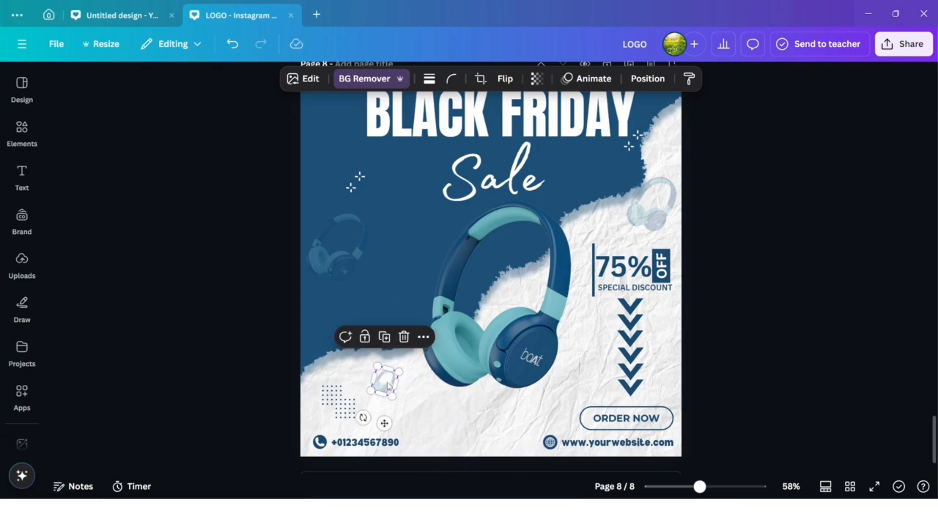
{"action": "left_click", "coordinate": [478, 310]}
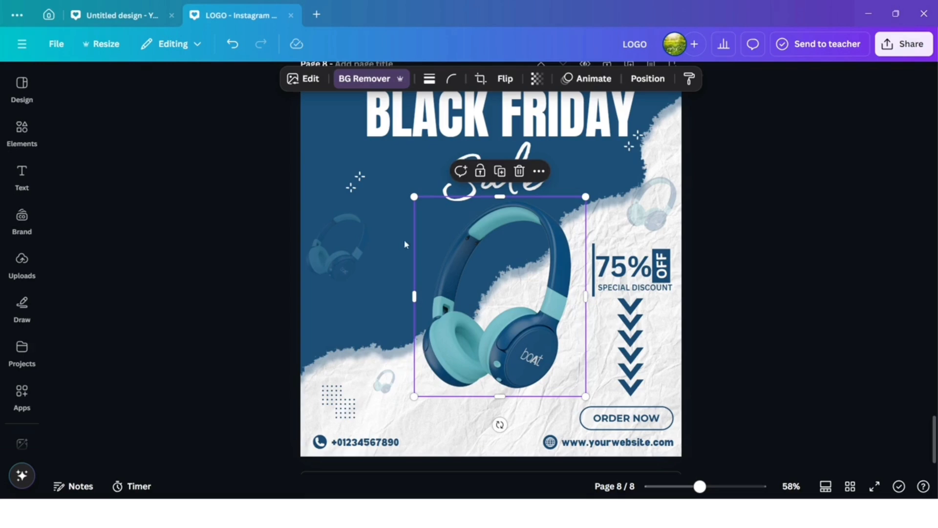
Search the elements for "SHADOW" graphics and add a soft oval black shadow to the post
{"action": "left_click", "coordinate": [22, 134]}
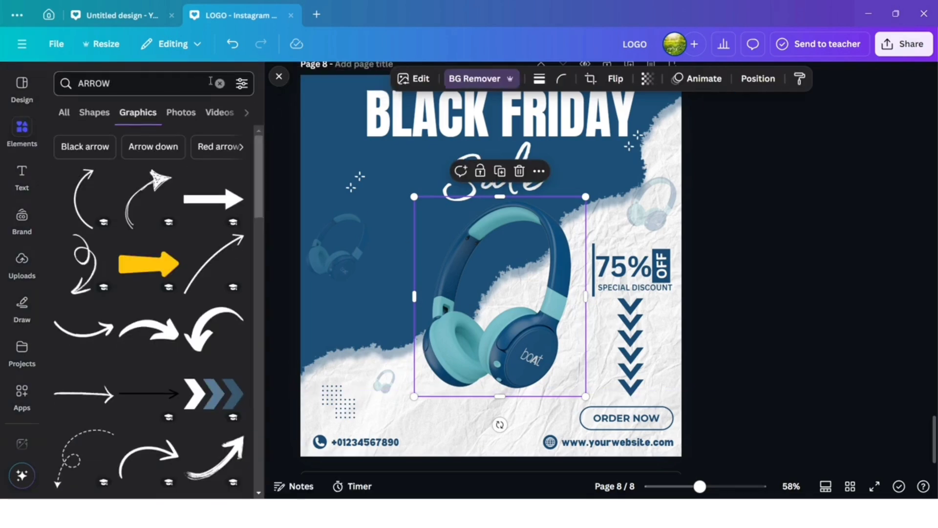
{"action": "left_click", "coordinate": [220, 84]}
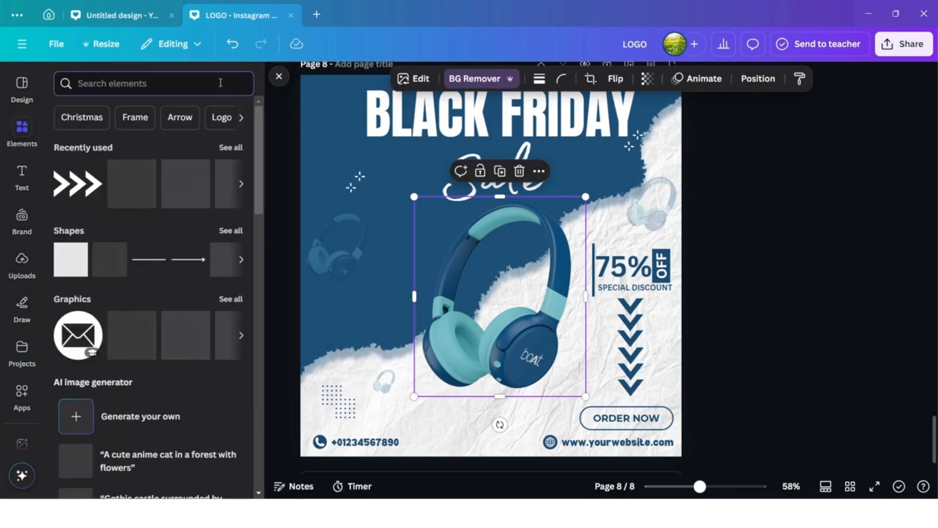
{"action": "type", "text": "SHADOW"}
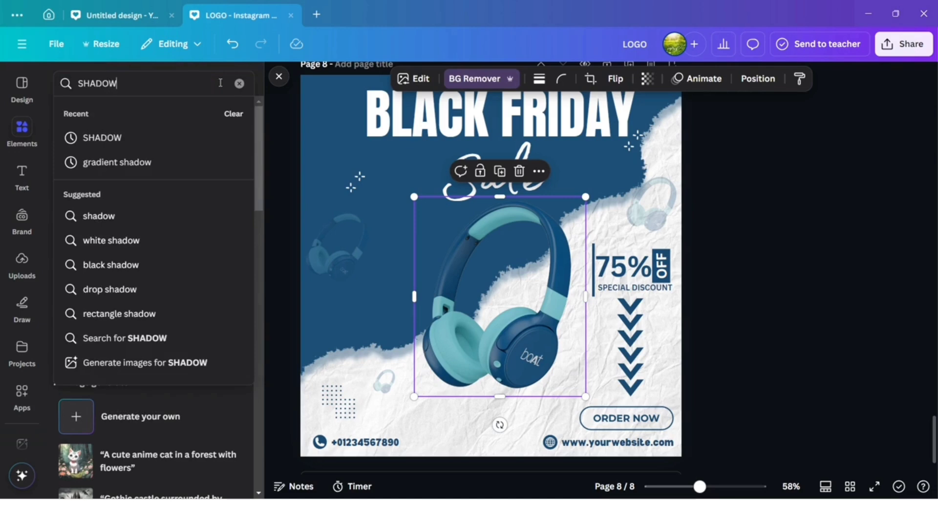
{"action": "left_click", "coordinate": [112, 139]}
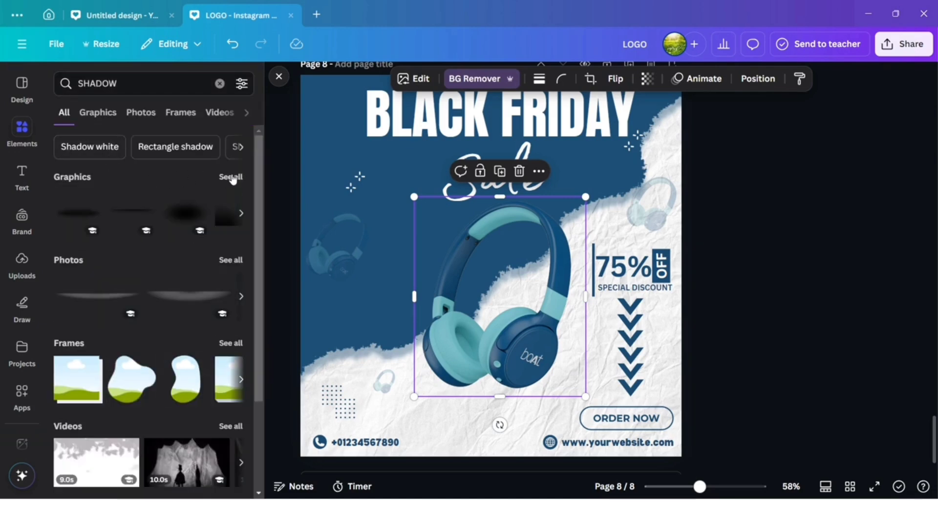
{"action": "left_click", "coordinate": [233, 178]}
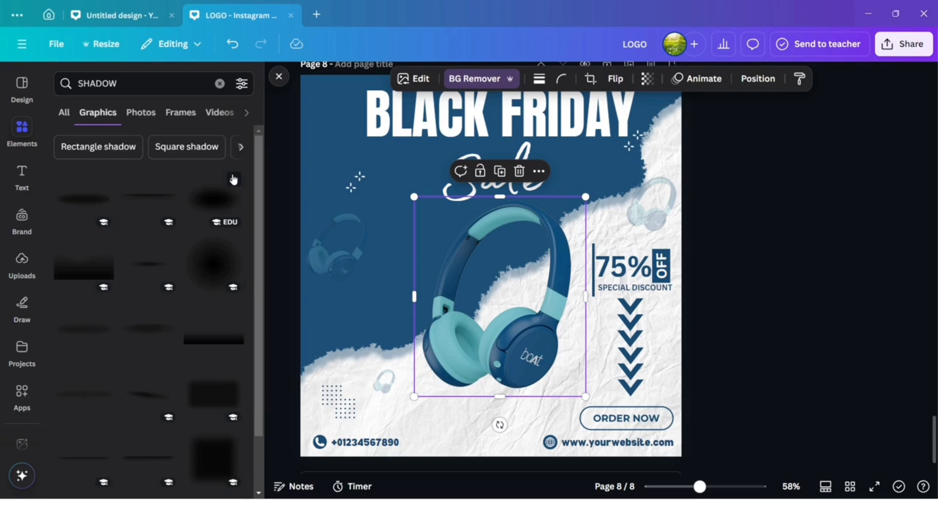
{"action": "left_click", "coordinate": [78, 329]}
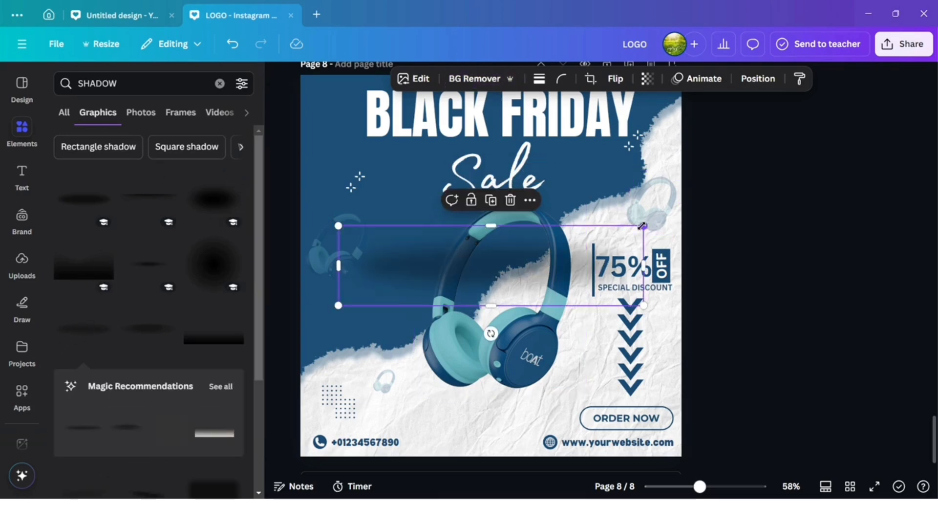
Shrink the shadow to about 310 by 81 px beneath the main headphones' ear cups and layer it behind them
{"action": "left_click_drag", "start_coordinate": [643, 226], "coordinate": [518, 384]}
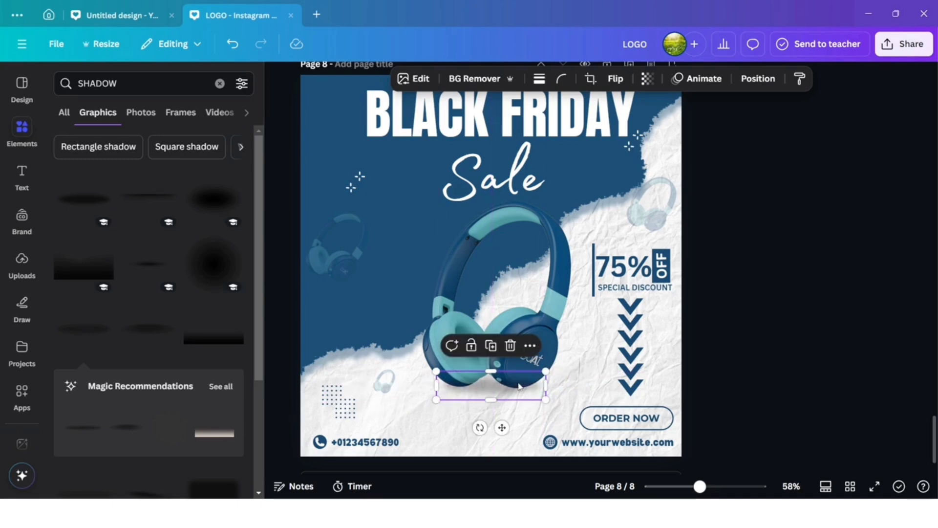
{"action": "left_click", "coordinate": [743, 82]}
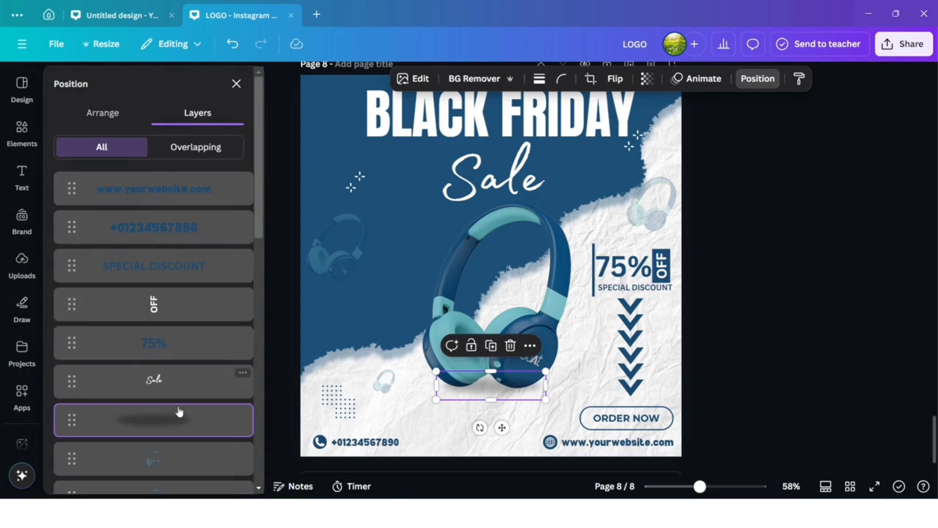
{"action": "left_click", "coordinate": [105, 115]}
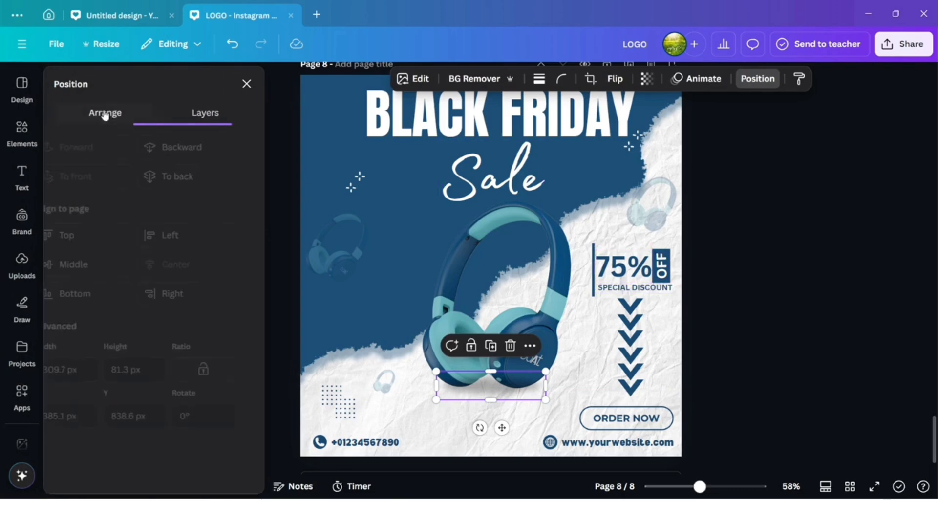
{"action": "left_click", "coordinate": [202, 148]}
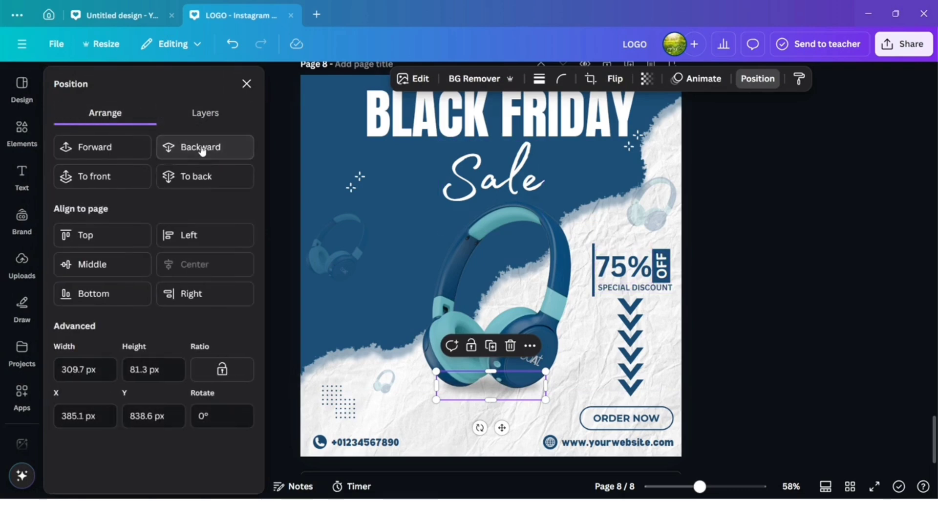
{"action": "left_click", "coordinate": [826, 308]}
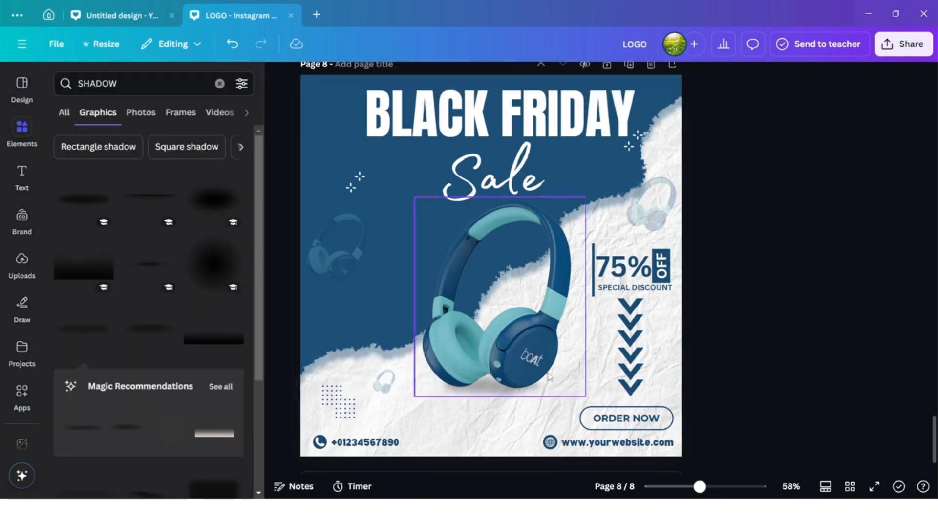
Search the Brandfetch Logo app for "BOAT" and add the all-white boAt wordmark from boat-lifestyle.com to the post
{"action": "left_click", "coordinate": [22, 176]}
{"action": "scroll", "coordinate": [34, 361], "scroll_direction": "down", "scroll_amount": 8}
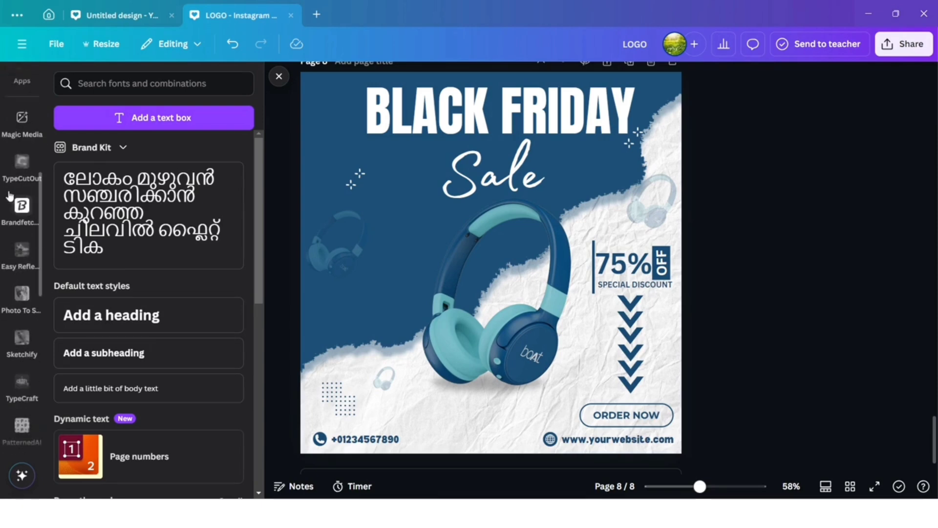
{"action": "left_click", "coordinate": [15, 204]}
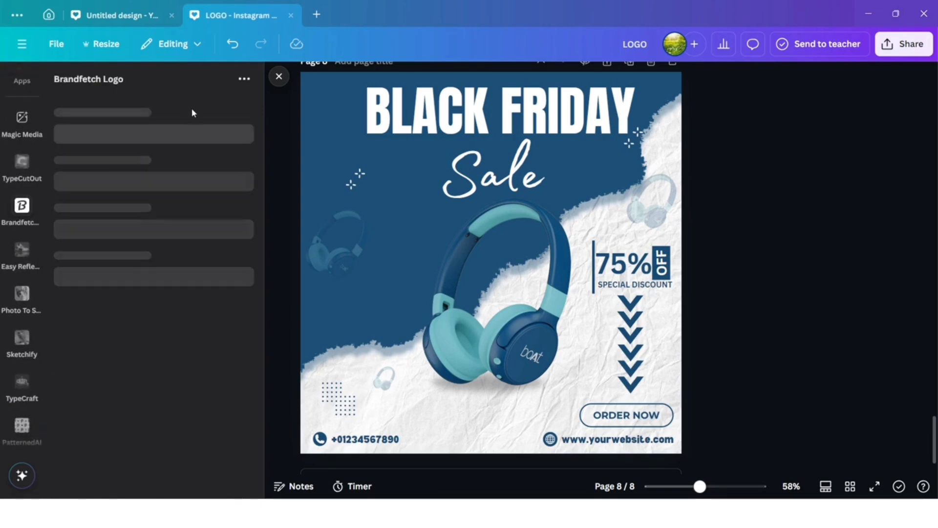
{"action": "left_click", "coordinate": [179, 111]}
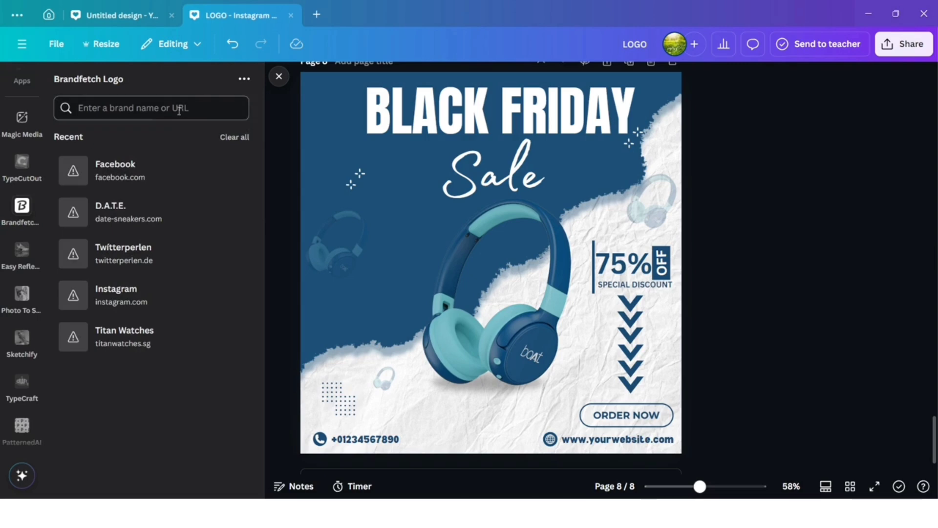
{"action": "type", "text": "BOAT"}
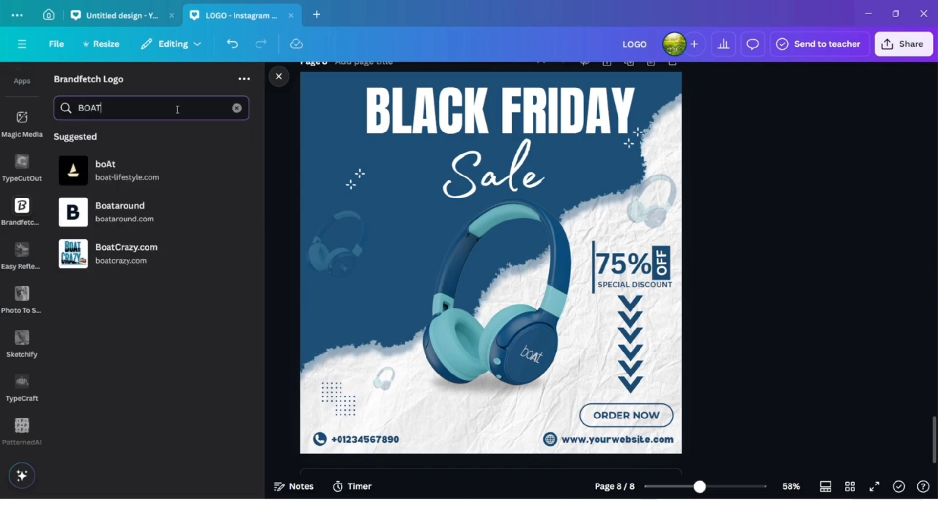
{"action": "left_click", "coordinate": [132, 172]}
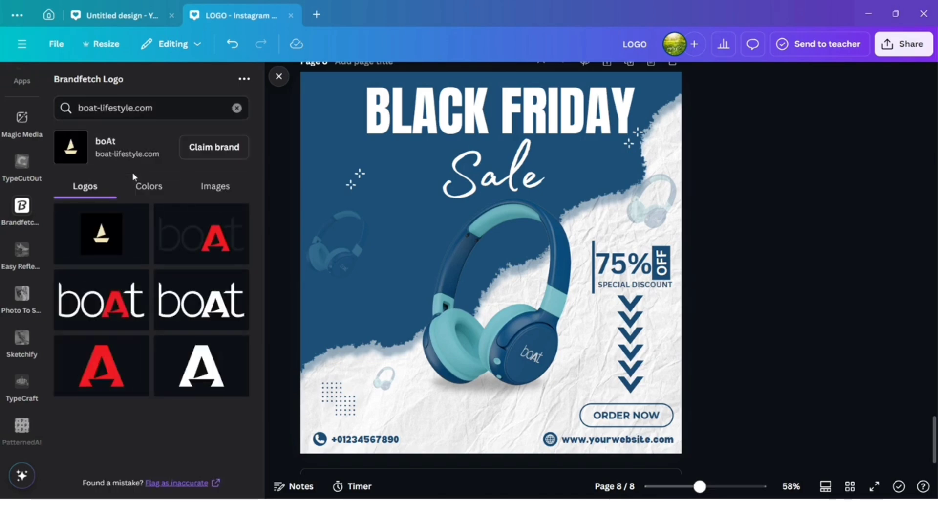
{"action": "left_click", "coordinate": [174, 313]}
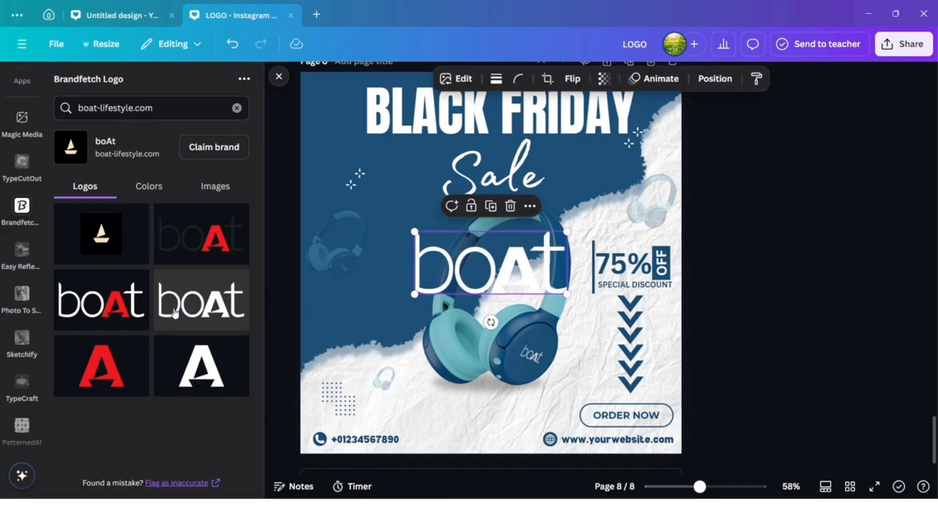
Shrink the boAt logo and place it in the post's upper-left corner, clear of the BLACK FRIDAY heading
{"action": "left_click_drag", "start_coordinate": [566, 232], "coordinate": [458, 276]}
{"action": "left_click_drag", "start_coordinate": [448, 322], "coordinate": [360, 132]}
{"action": "scroll", "coordinate": [360, 133], "scroll_direction": "up", "scroll_amount": 1}
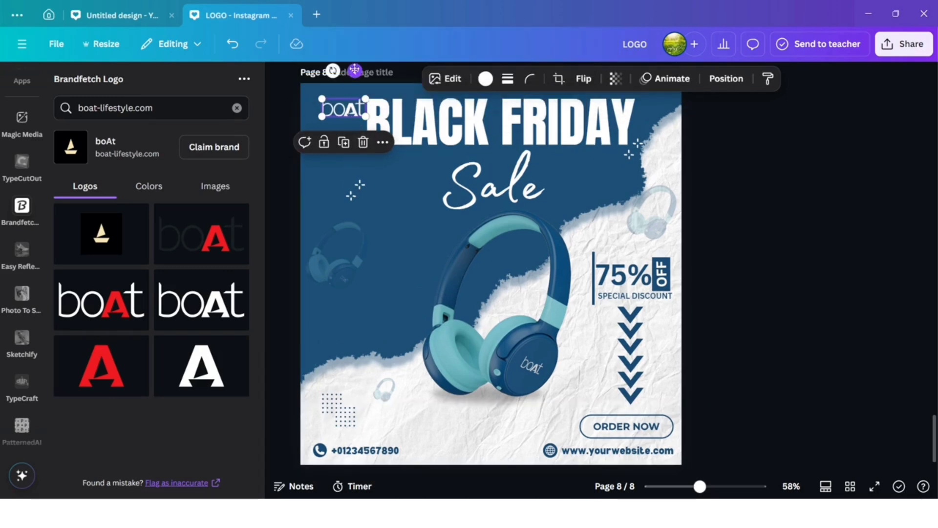
{"action": "left_click_drag", "start_coordinate": [355, 71], "coordinate": [326, 96]}
{"action": "left_click", "coordinate": [738, 460]}
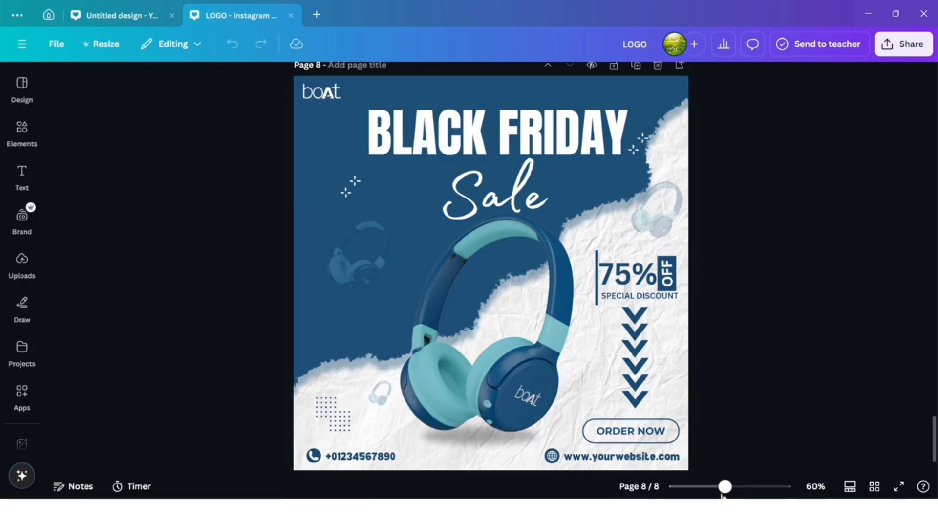
{"action": "left_click_drag", "start_coordinate": [725, 488], "coordinate": [726, 494]}
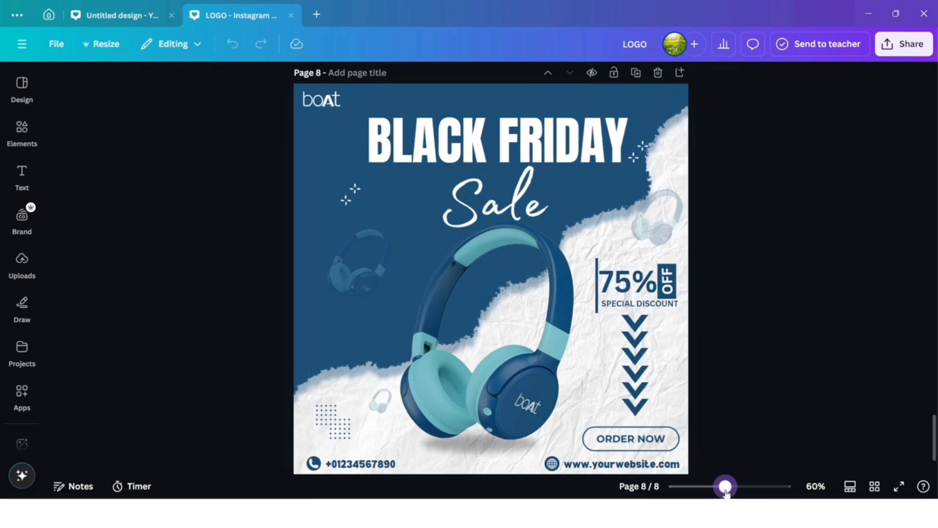